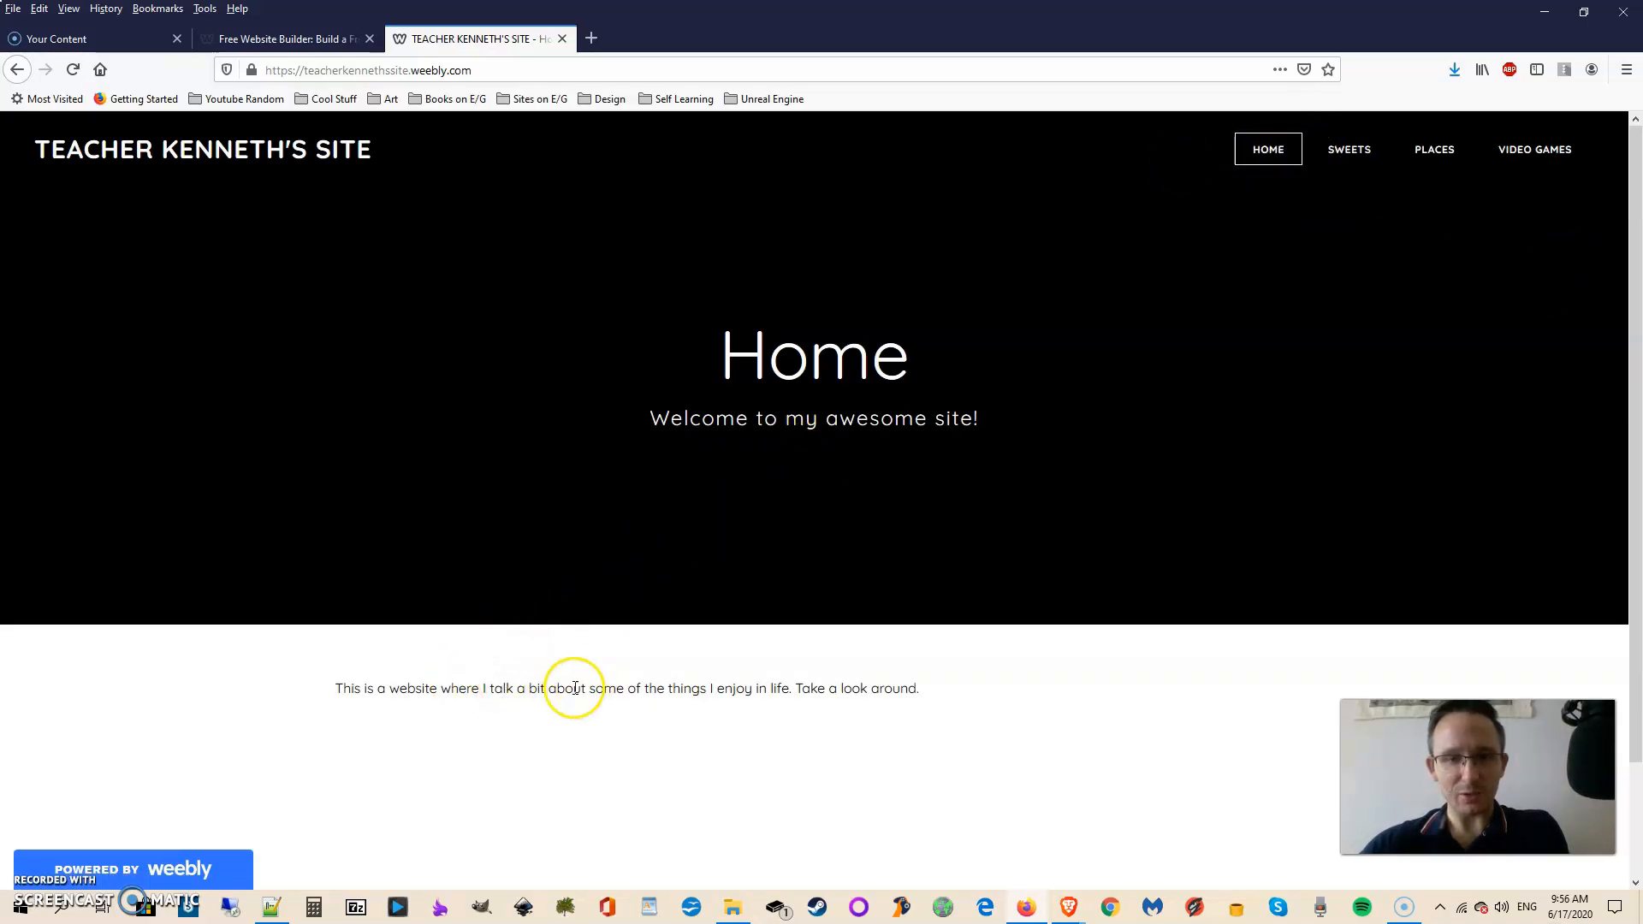
# - Look through the Sweets and Places pages of the finished example website
pyautogui.click(1366, 160)
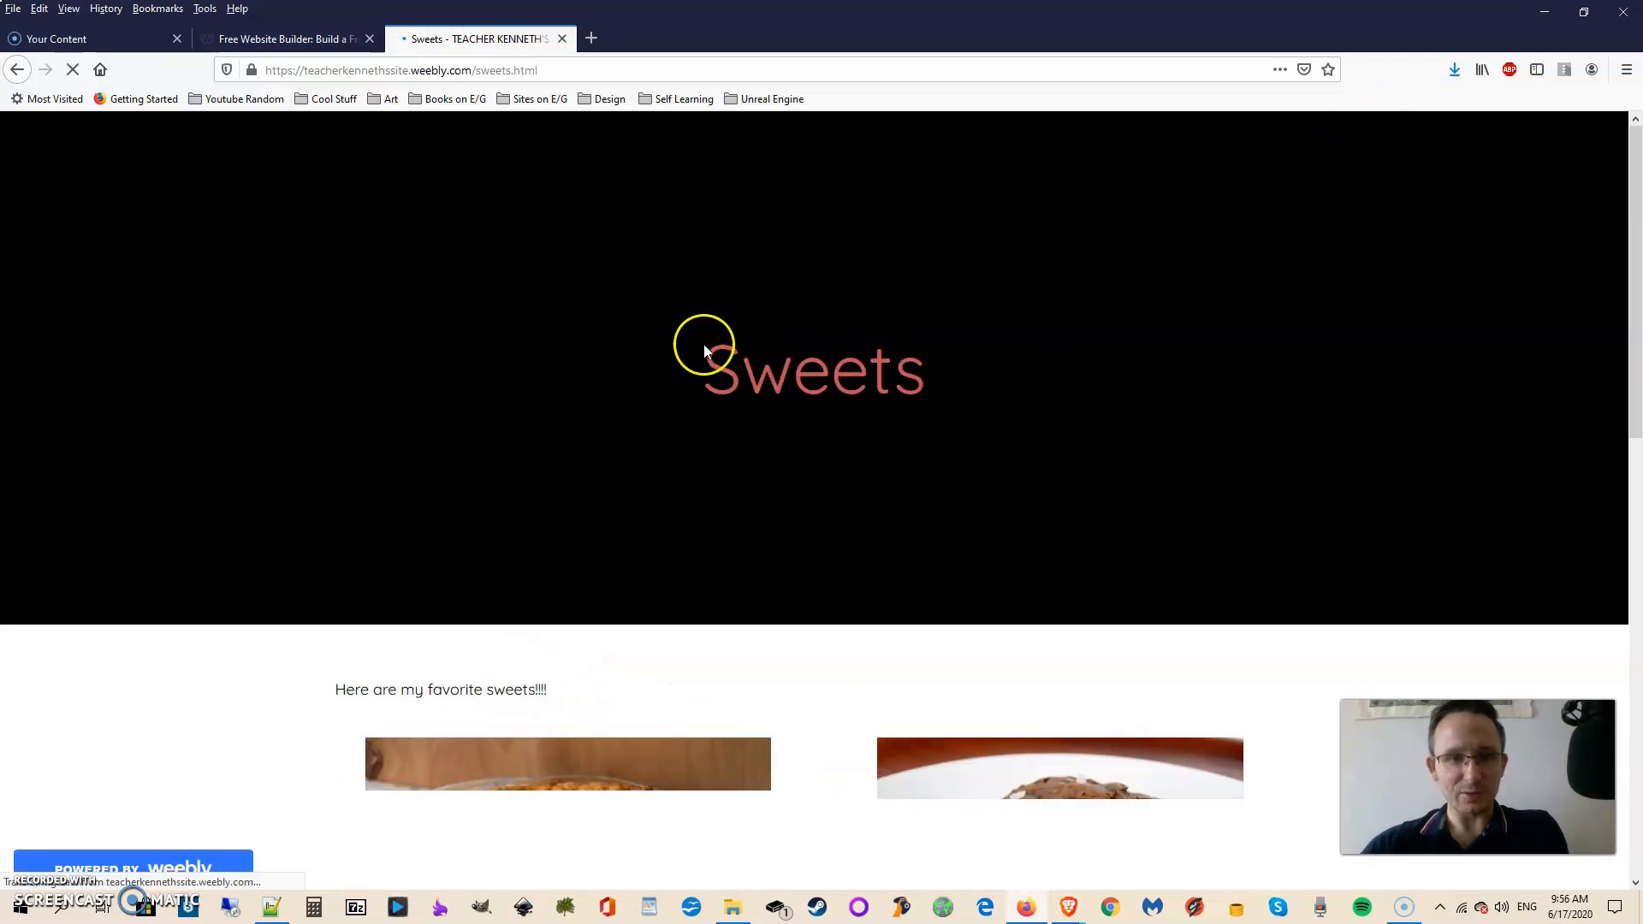
pyautogui.scroll(-10, 822, 359)
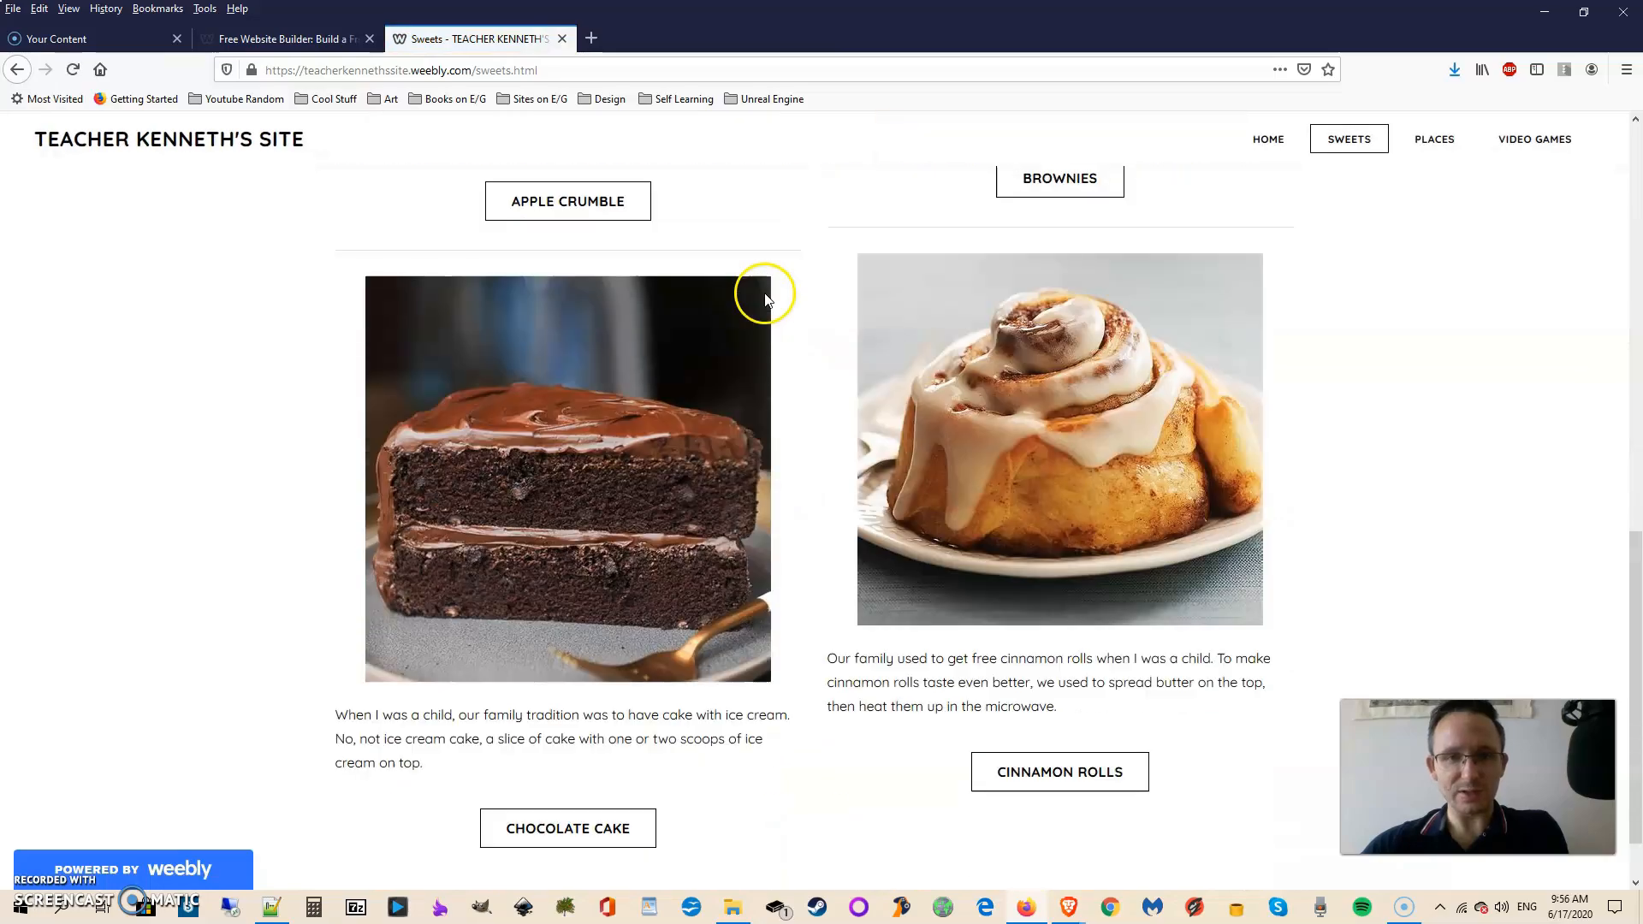
pyautogui.scroll(2, 856, 304)
pyautogui.click(1427, 141)
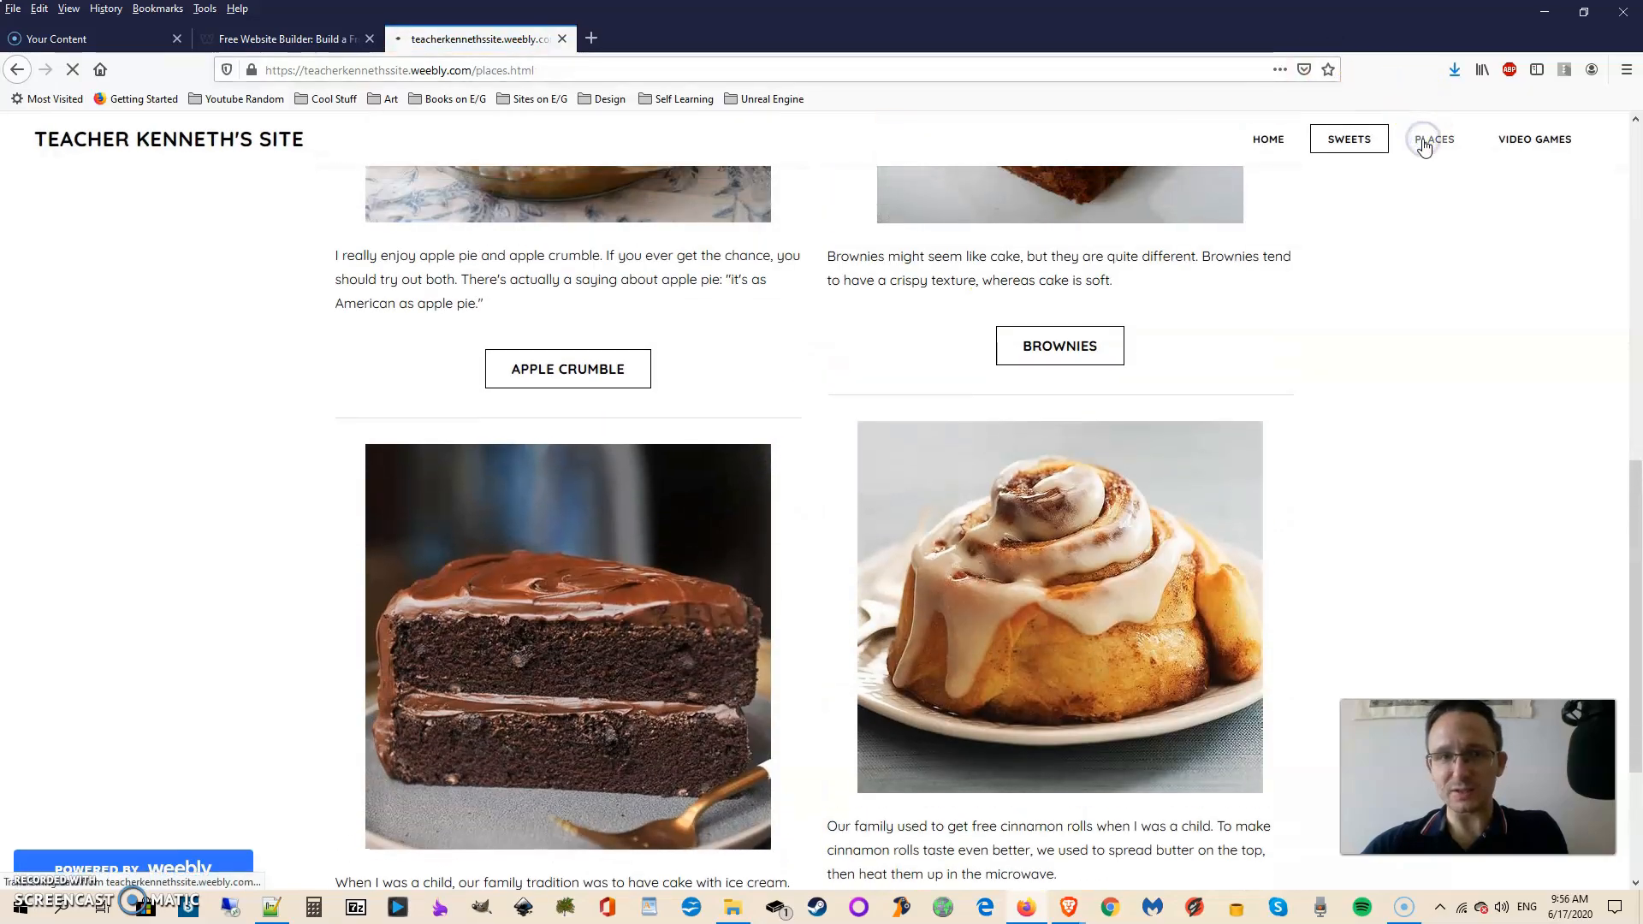
pyautogui.scroll(-10, 1133, 246)
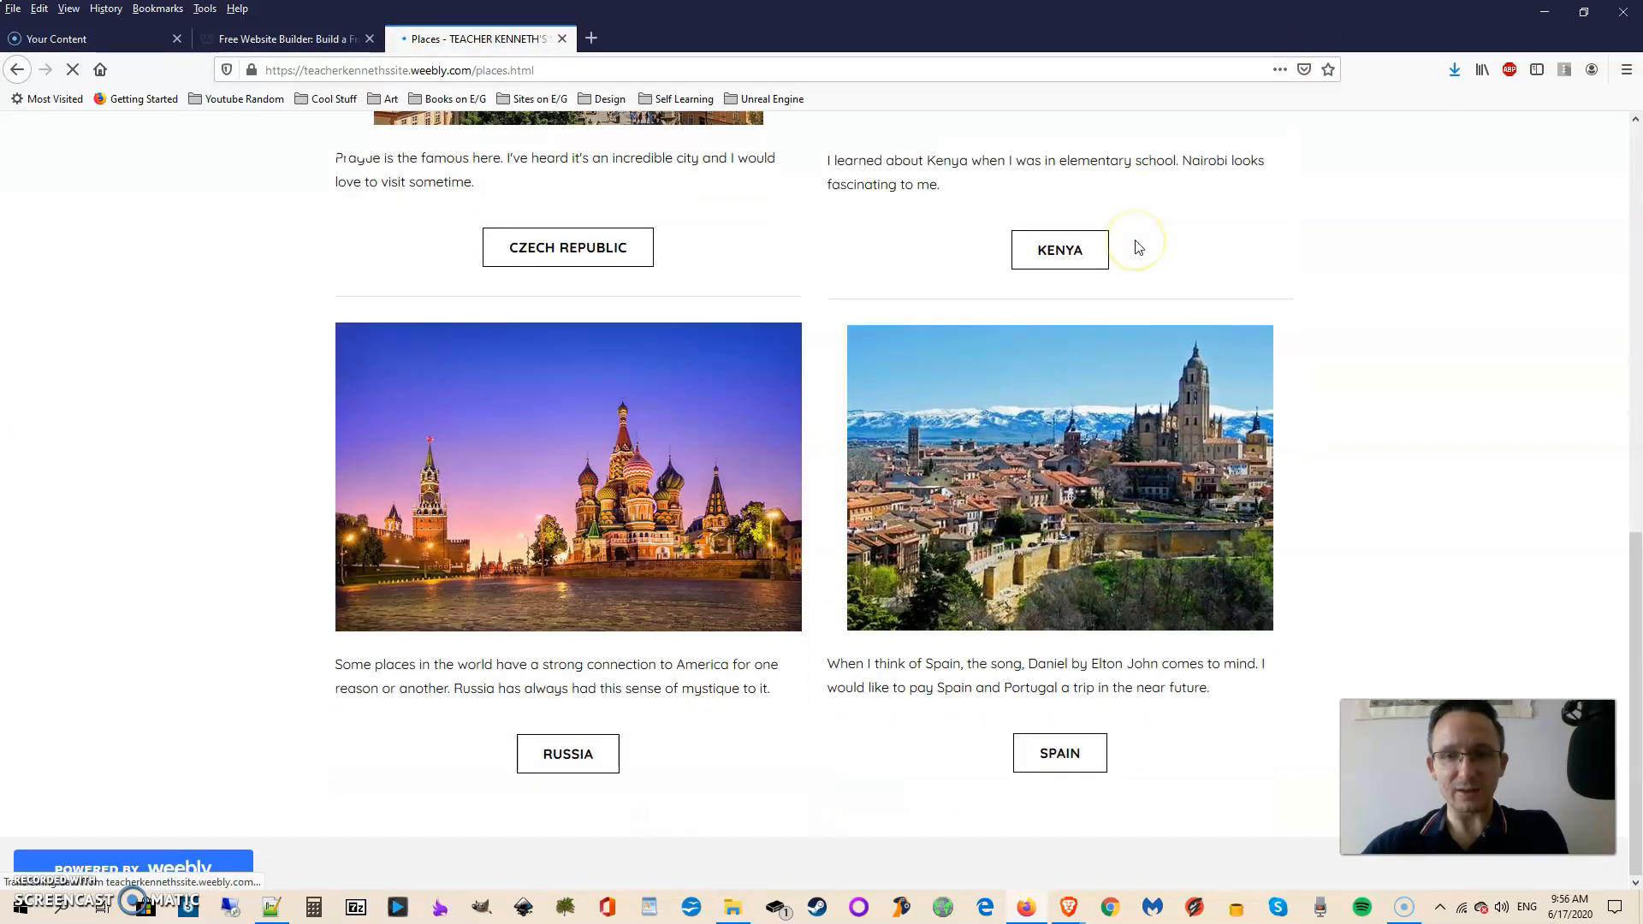
pyautogui.scroll(6, 1138, 247)
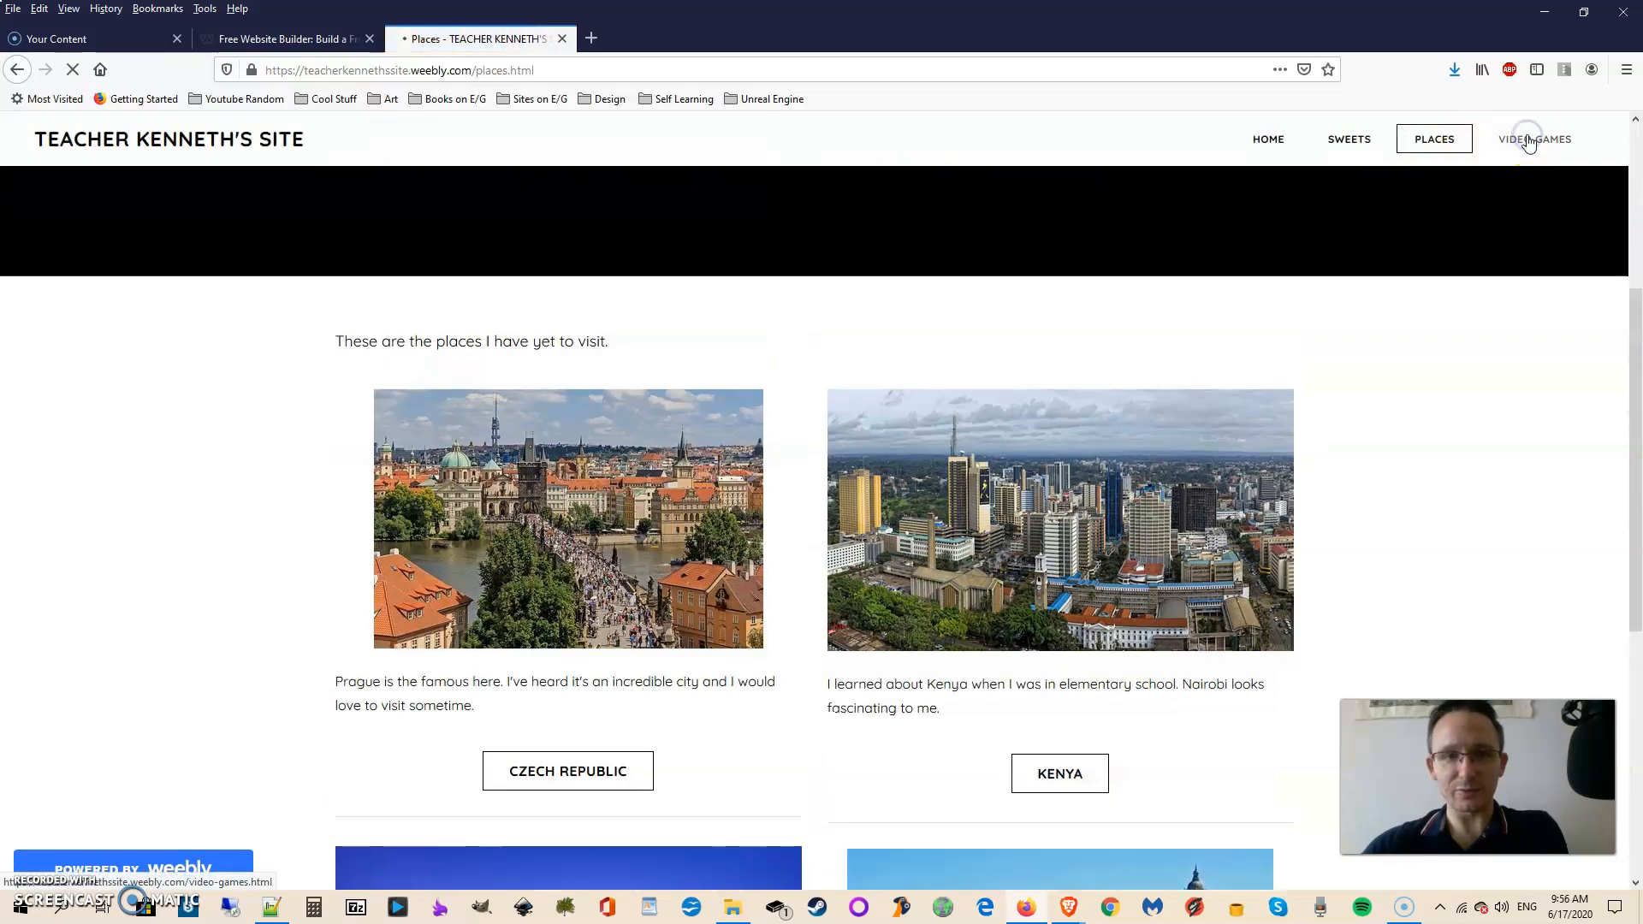
# - Review the example site's Video Games page, check where its Final Fantasy X link leads, and close the linked video
pyautogui.click(1529, 139)
pyautogui.scroll(-10, 616, 510)
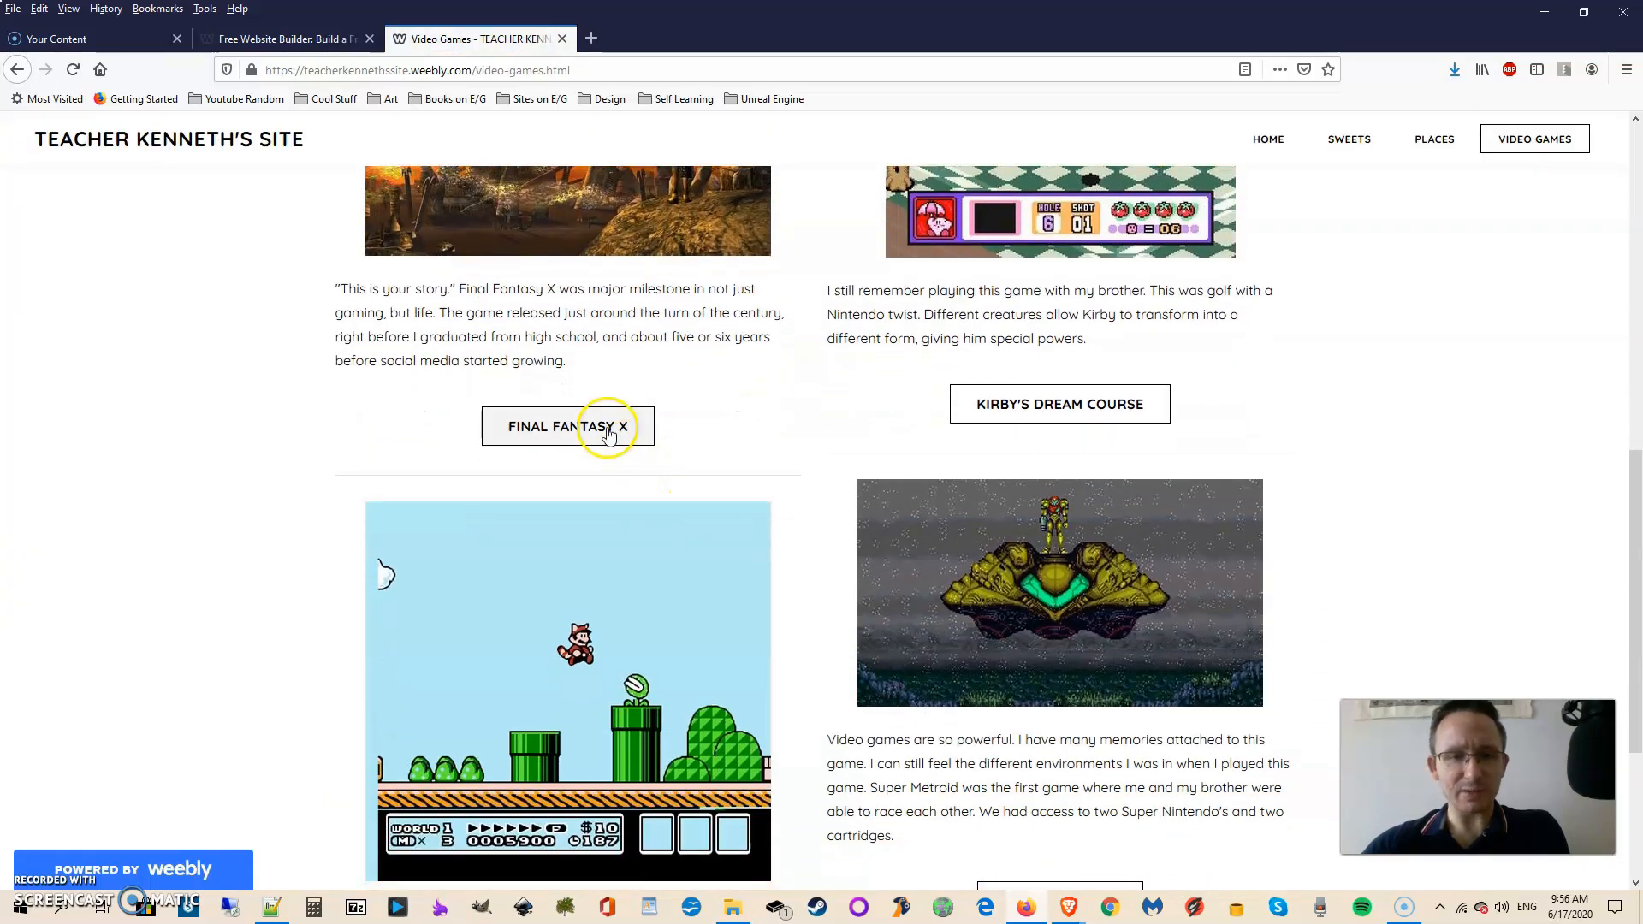
pyautogui.click(608, 435)
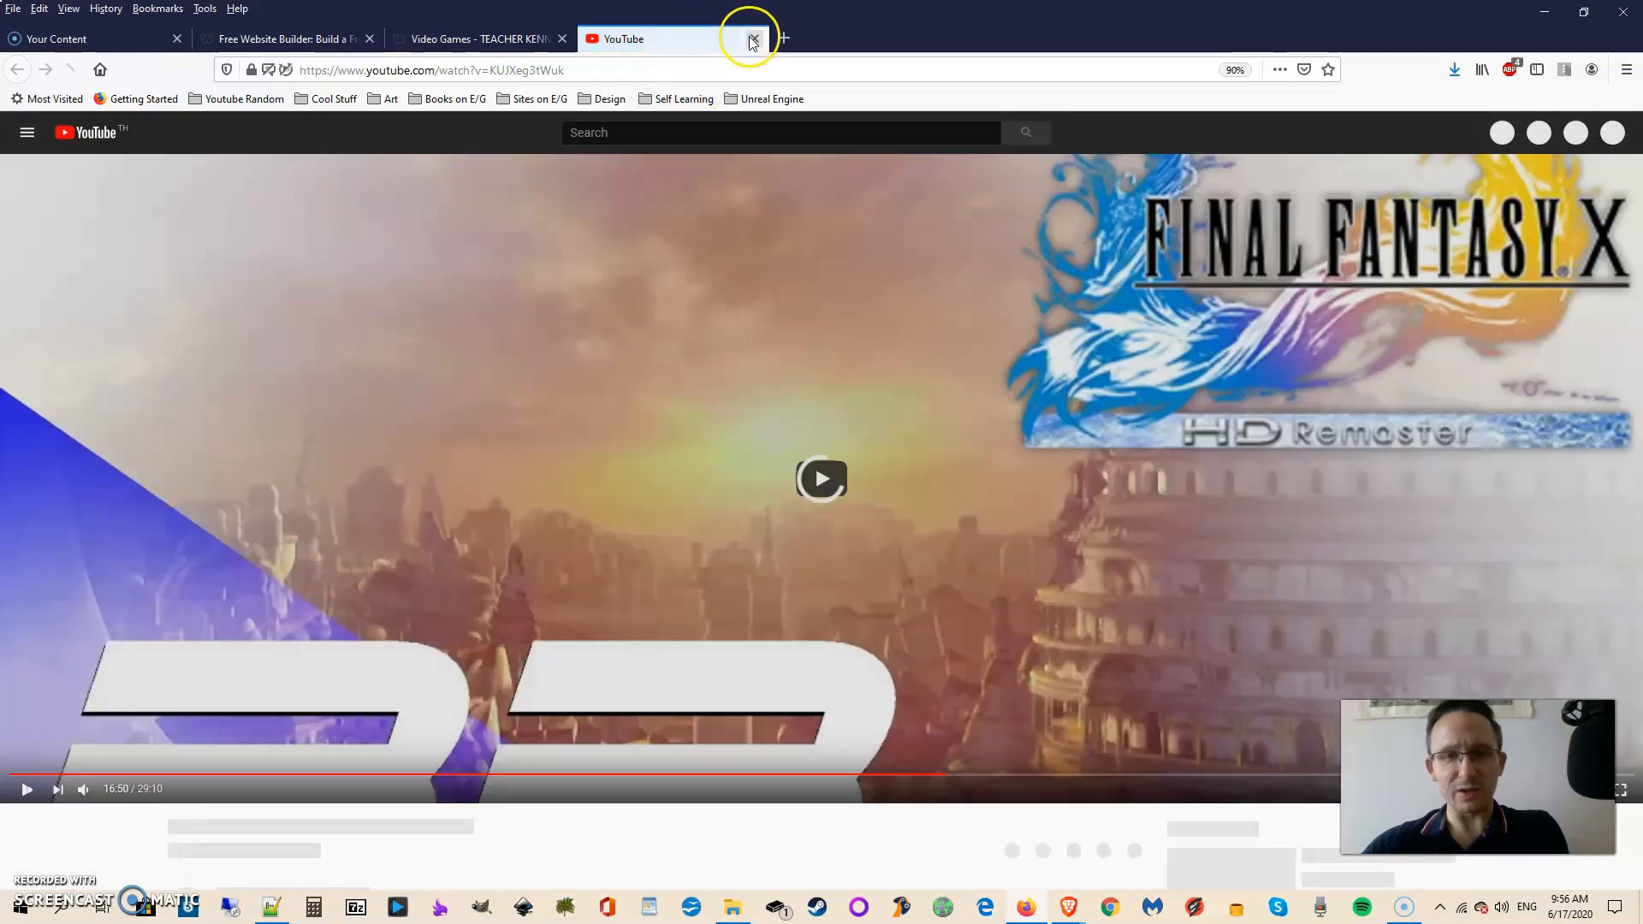
pyautogui.click(754, 39)
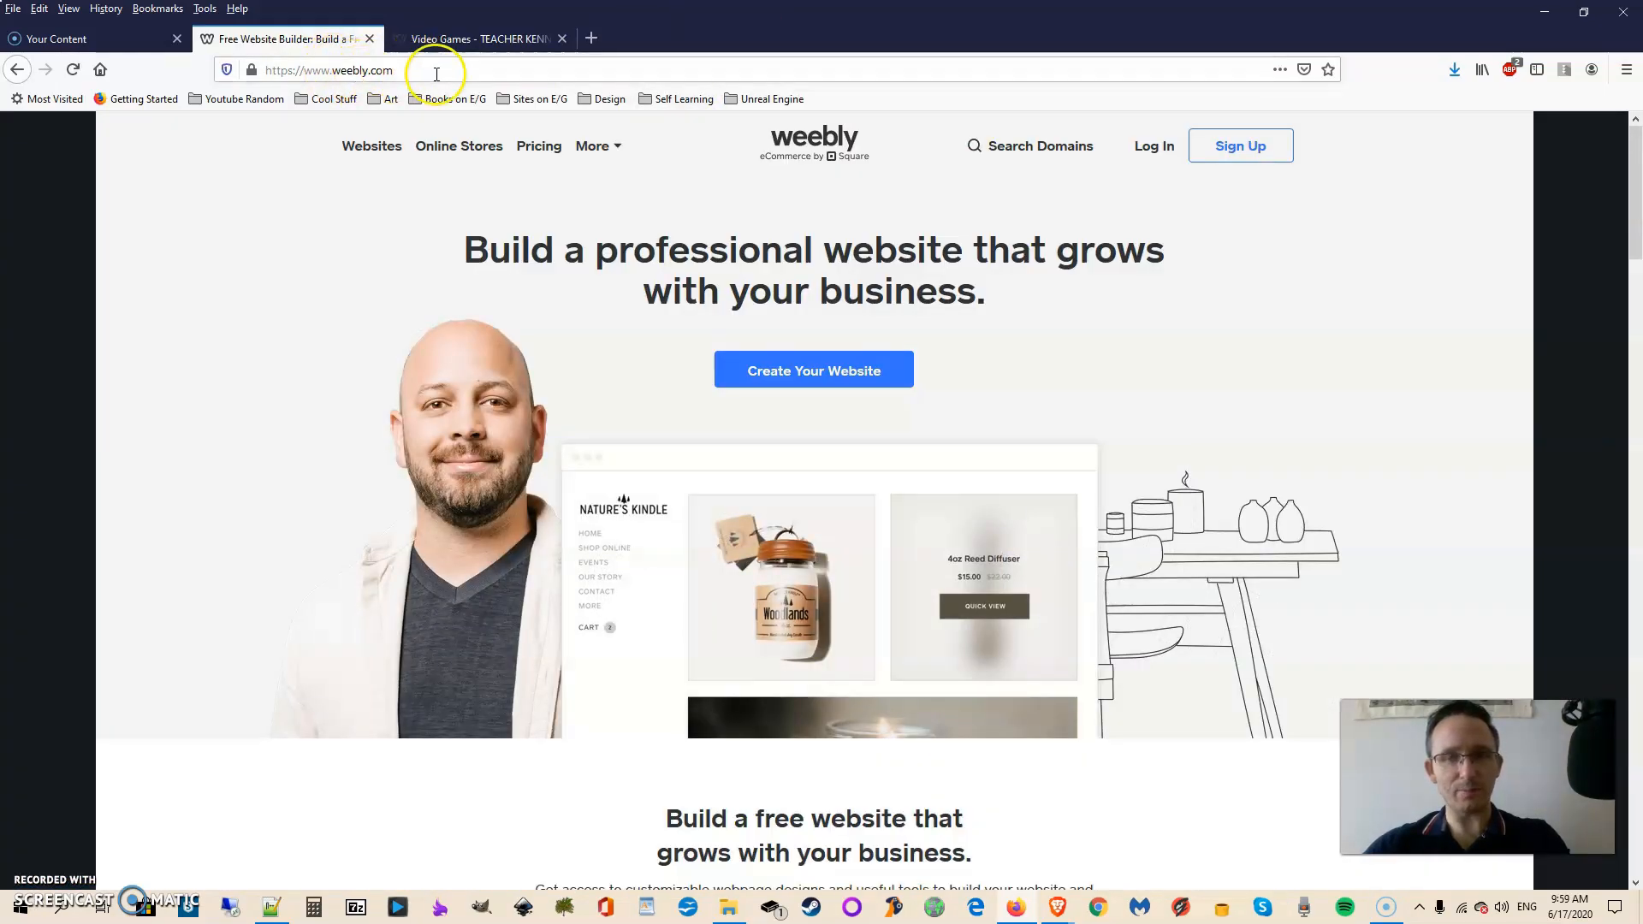
# - Sign up on Weebly and start a website without an online store, using the black Portfolio theme with the man's side profile
pyautogui.click(1213, 158)
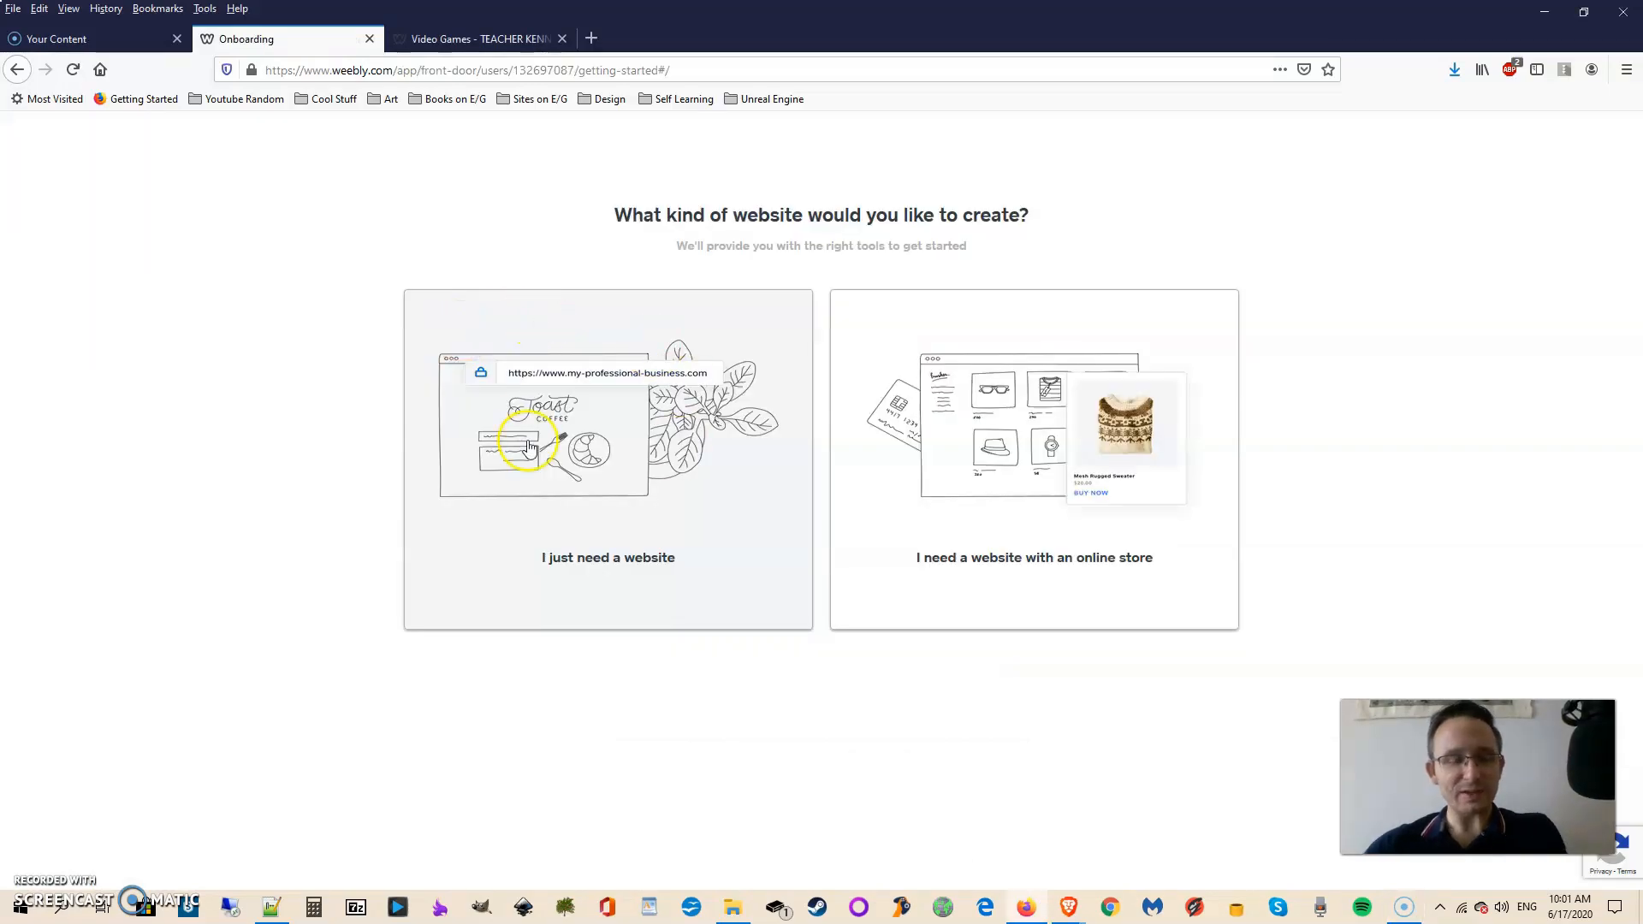
pyautogui.click(601, 449)
pyautogui.click(683, 268)
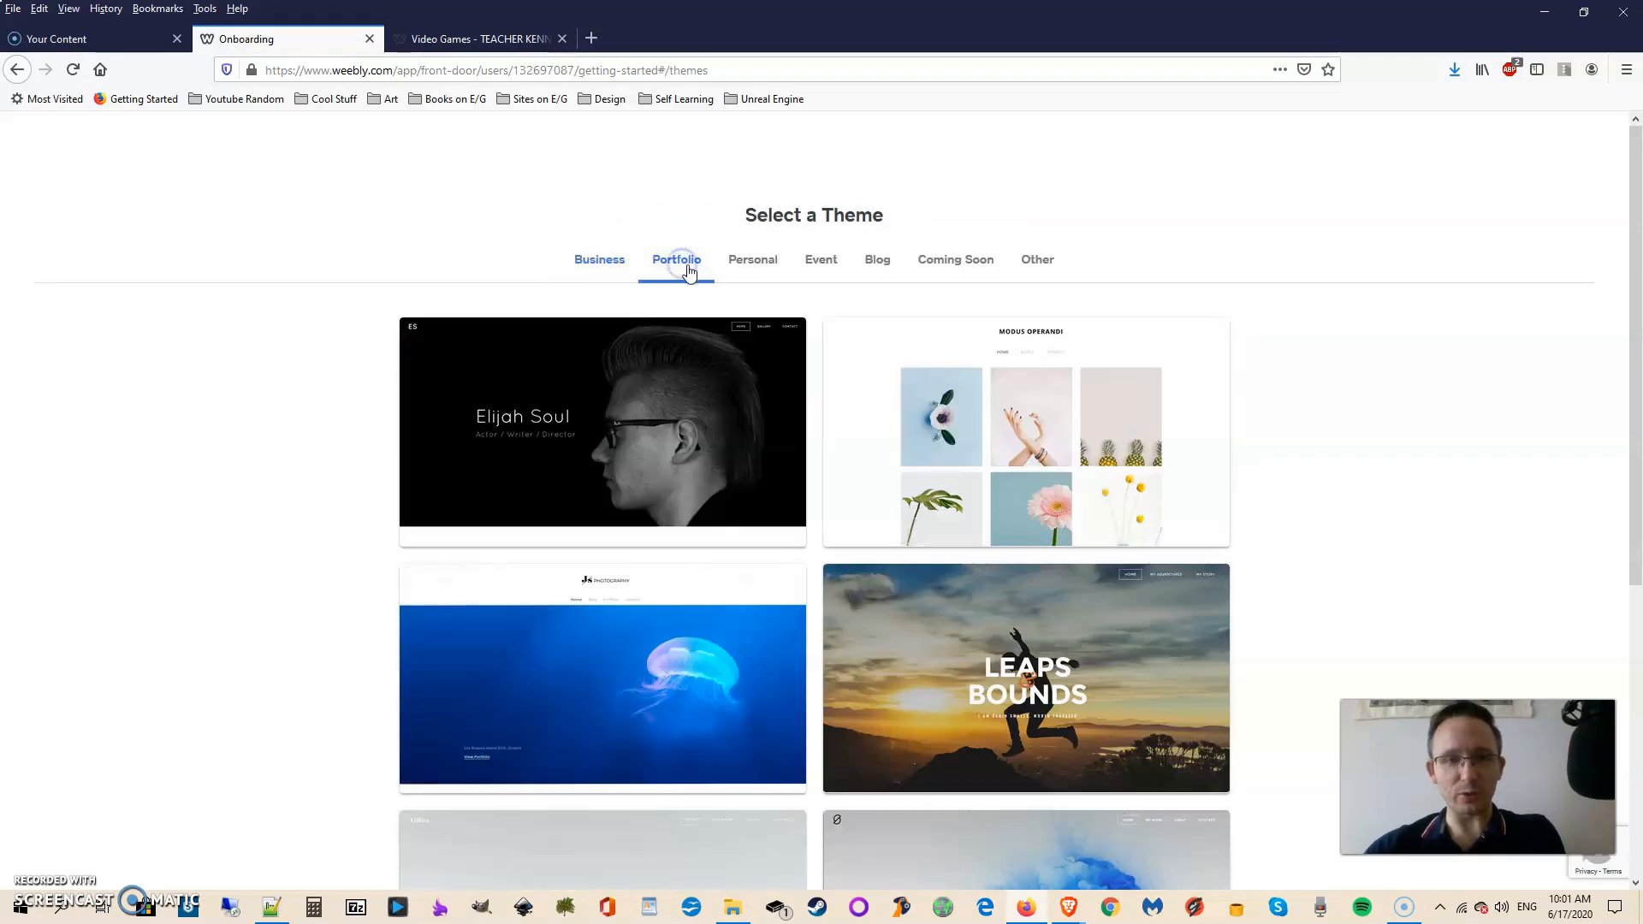
pyautogui.click(613, 419)
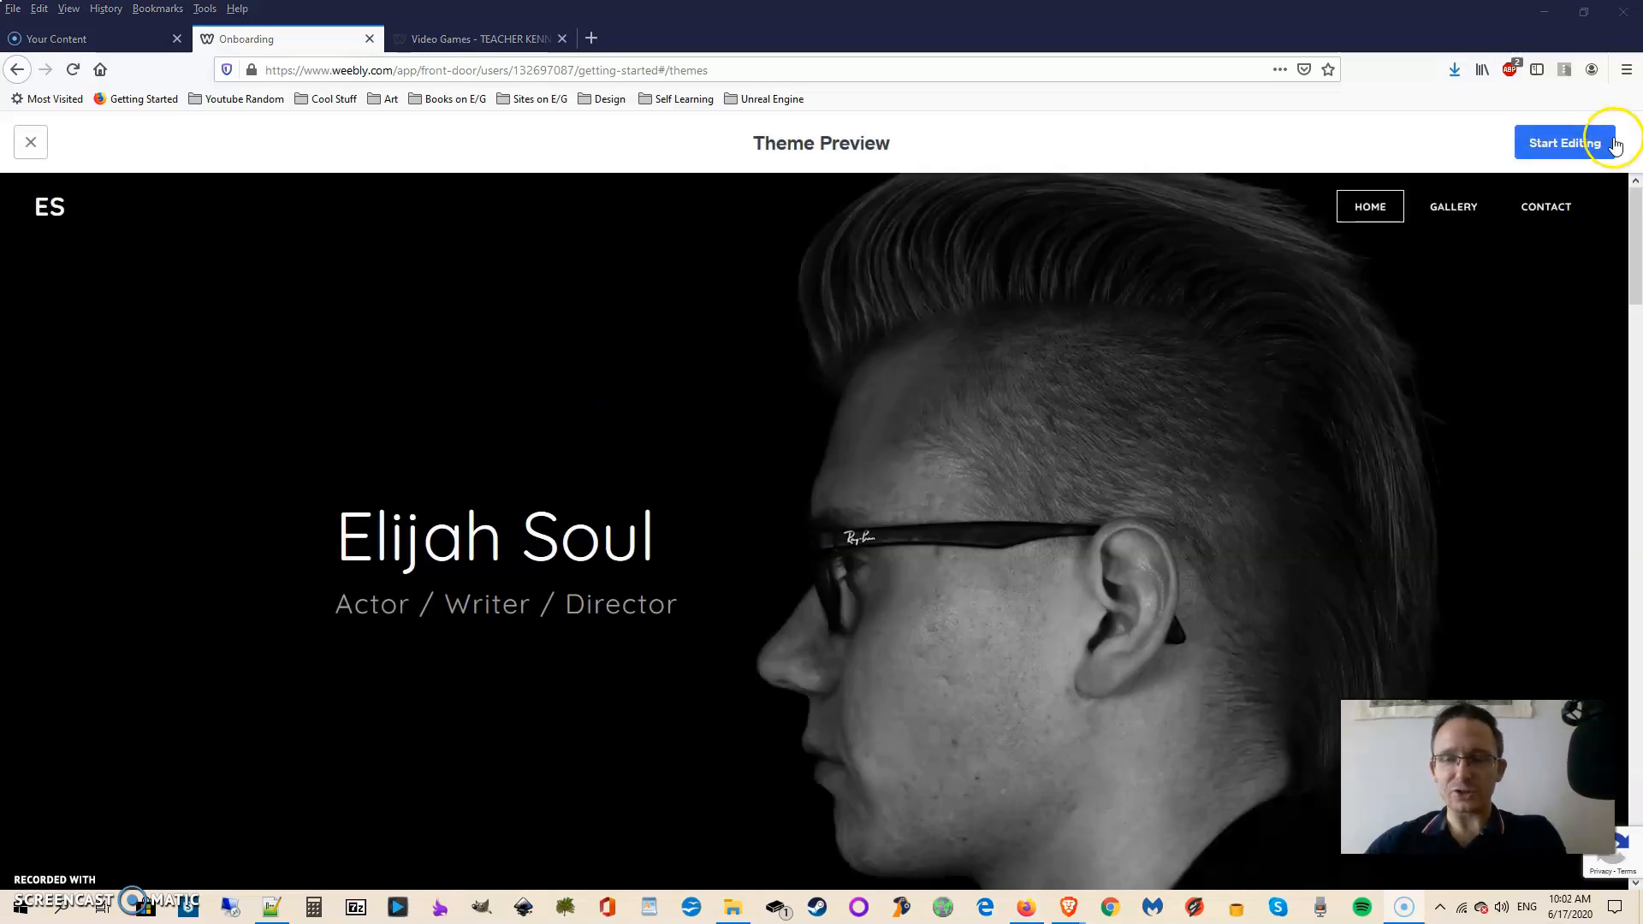
pyautogui.click(1614, 143)
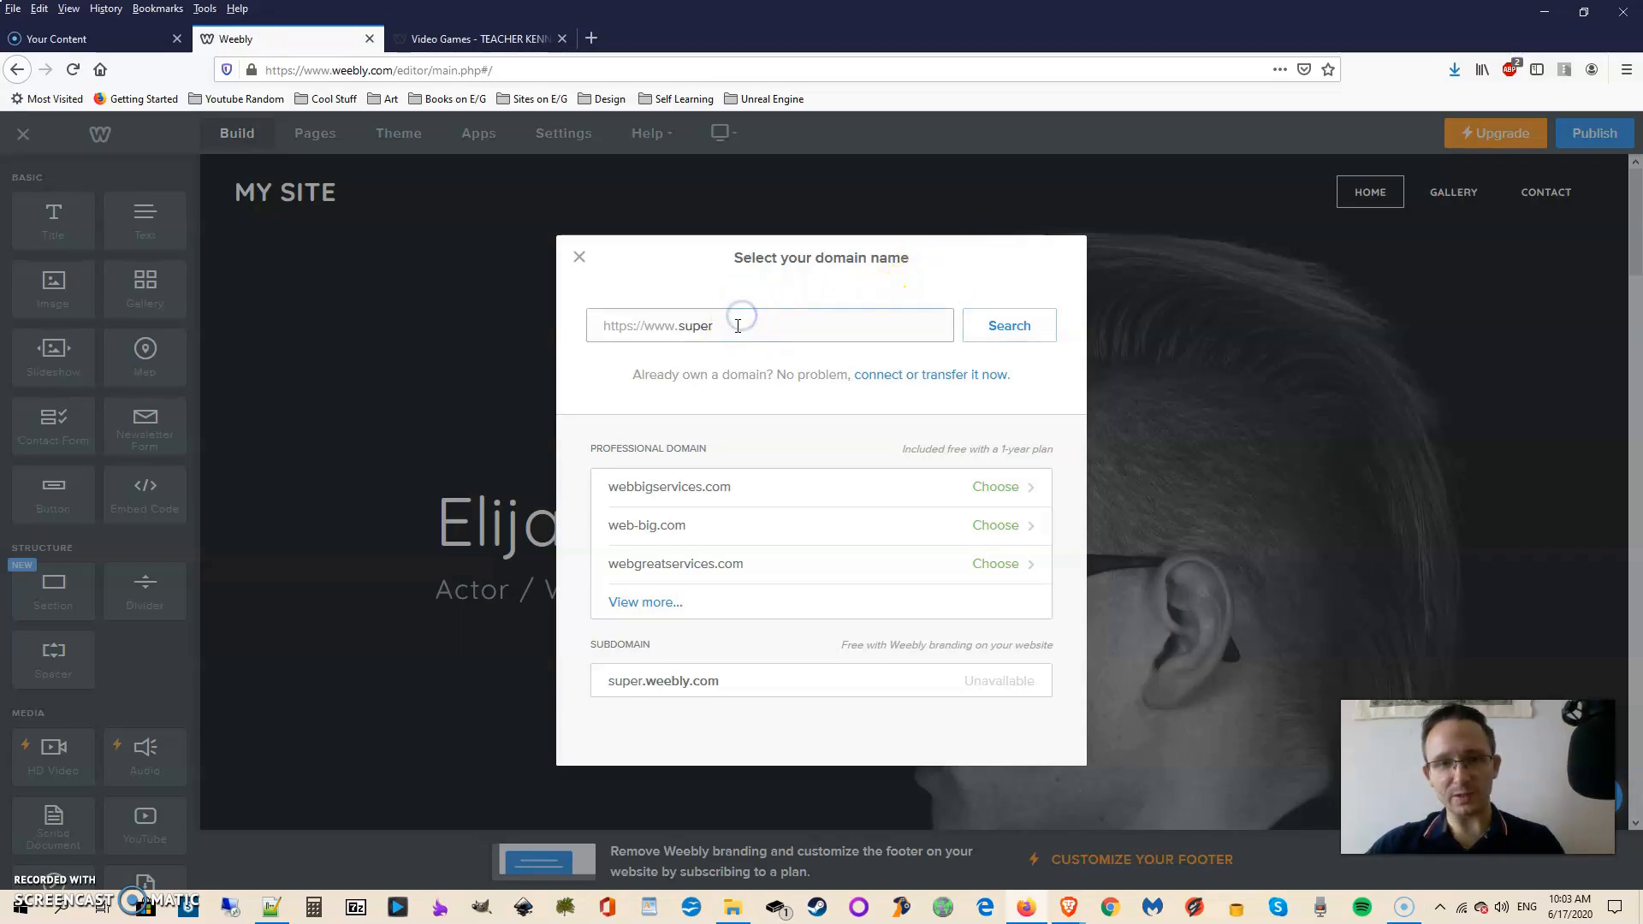
# - Set the site's address to the free subdomain supercoolfunsite.weebly.com and finish the domain setup
pyautogui.click(681, 328)
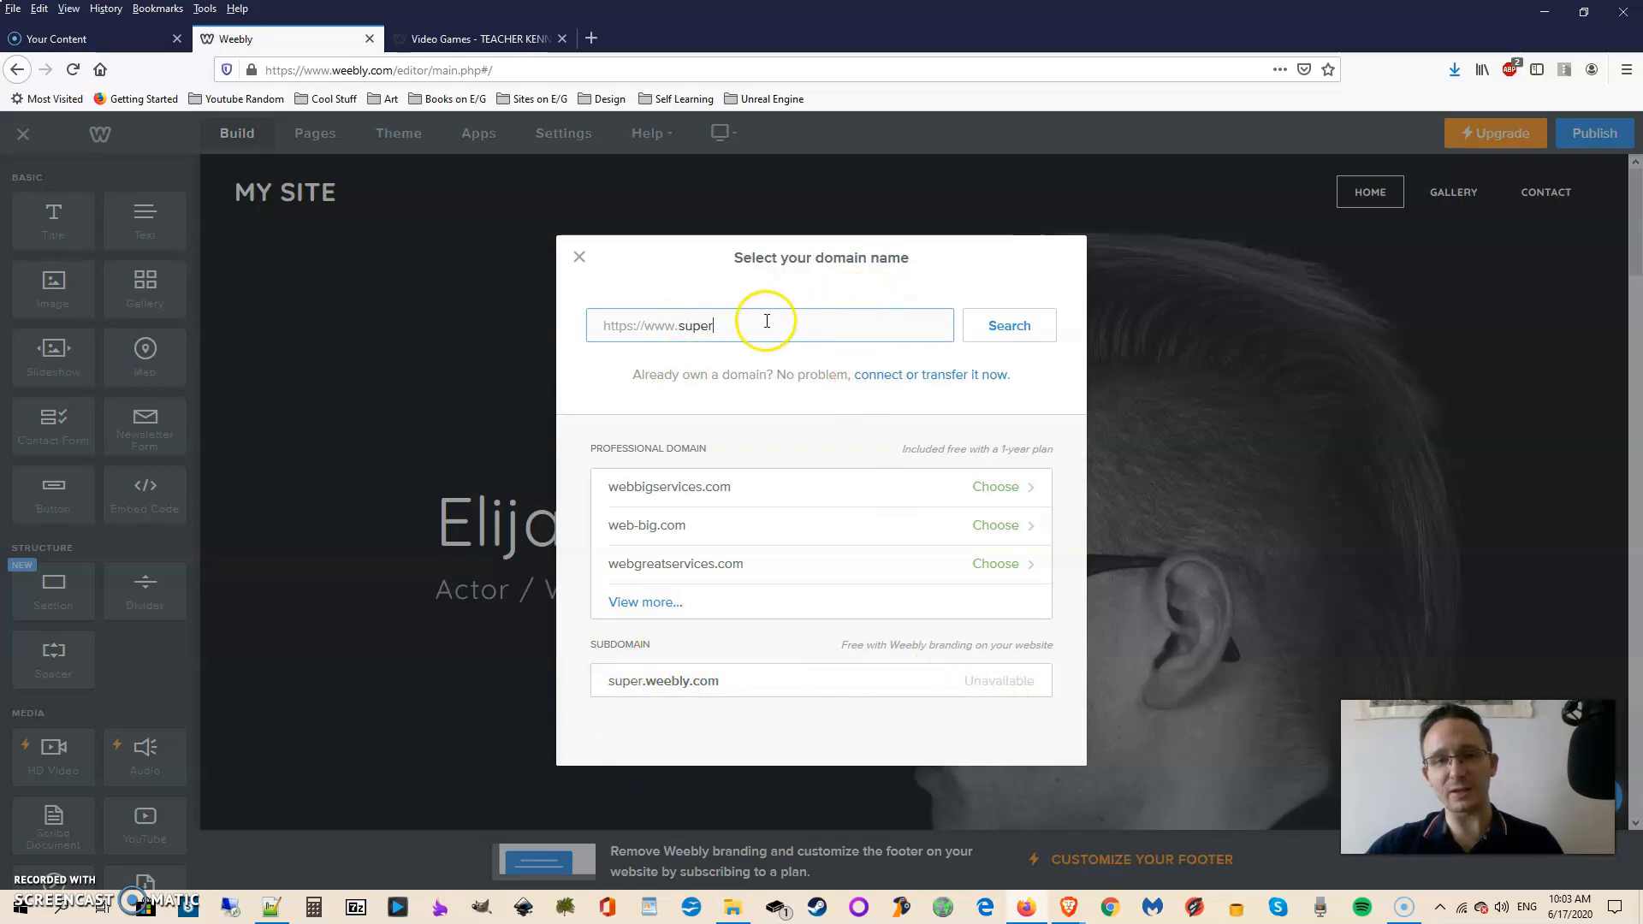
pyautogui.write('coolfunsite')
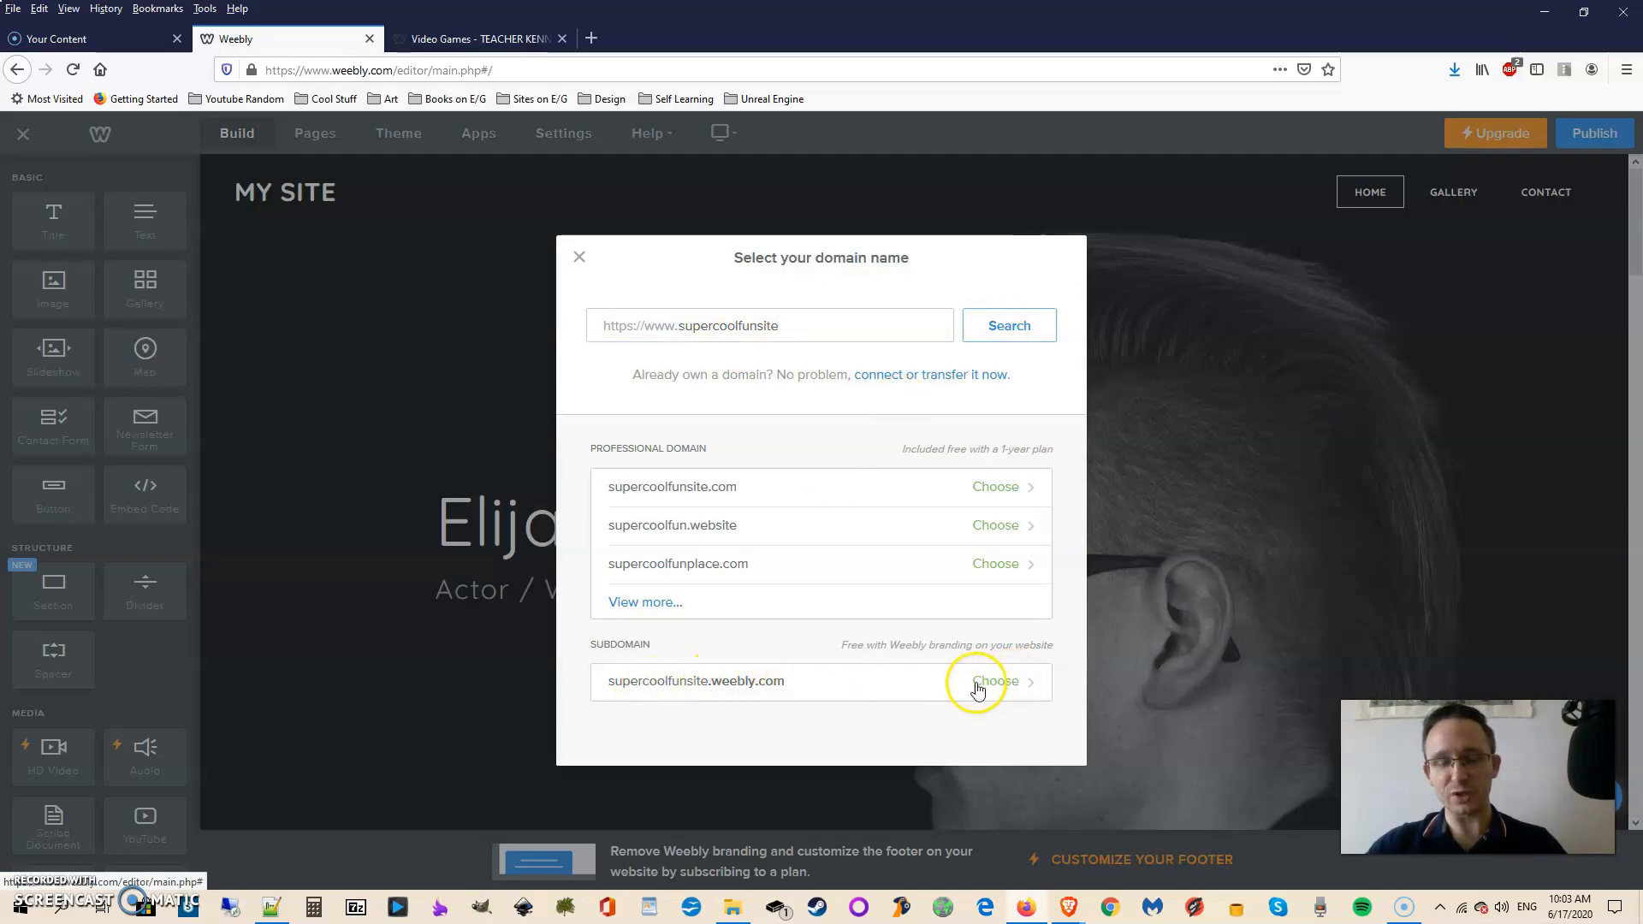
pyautogui.click(873, 689)
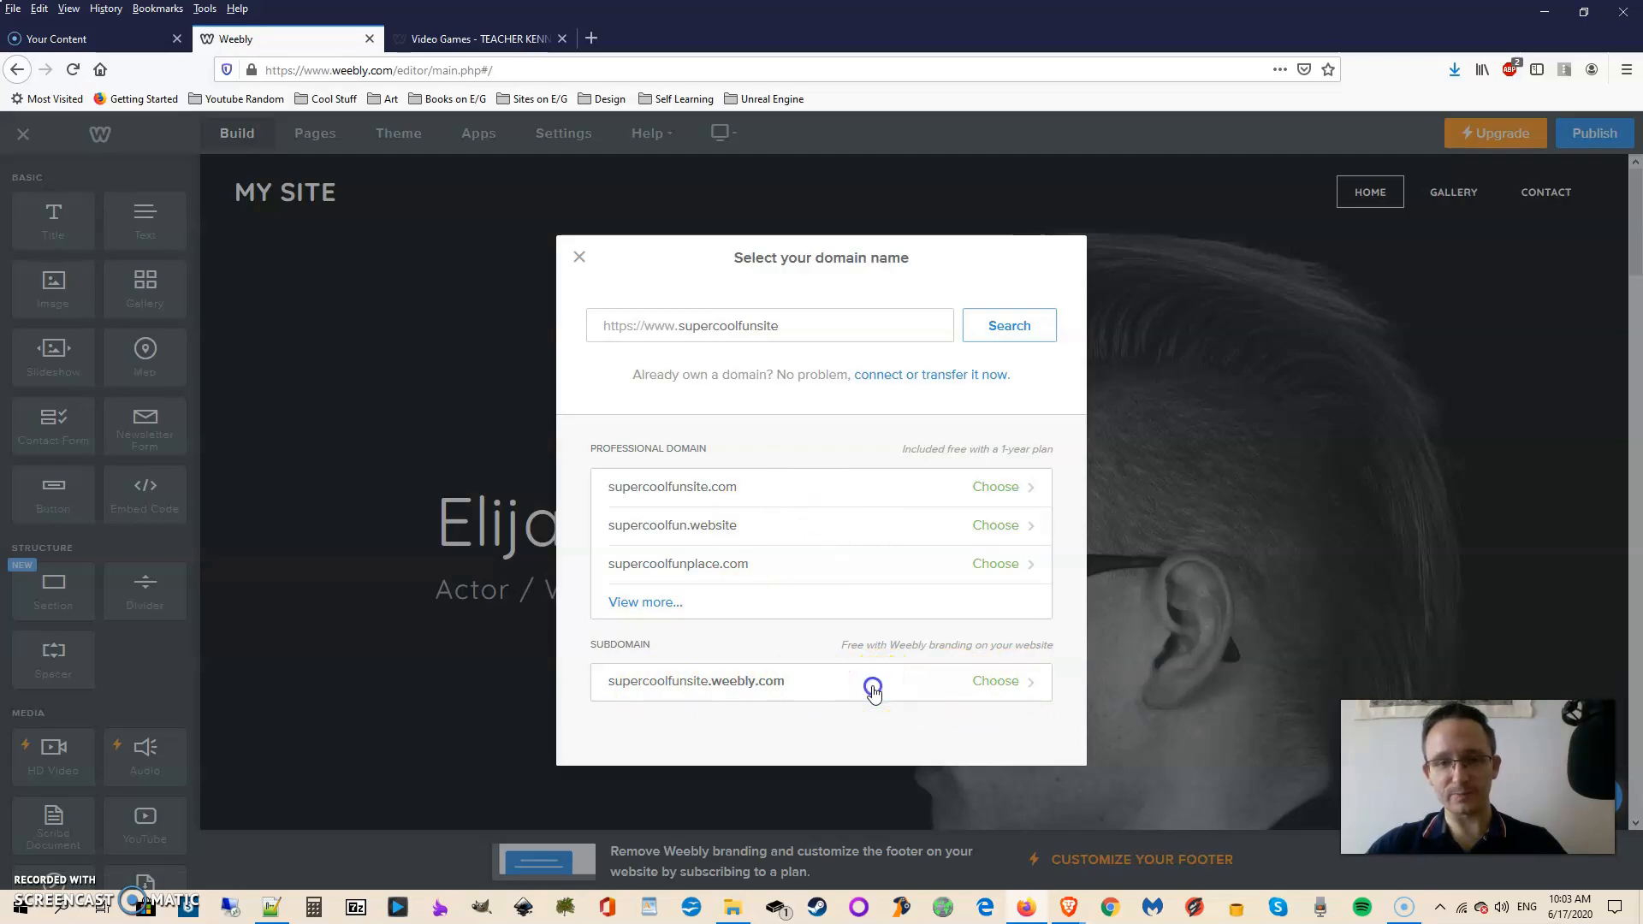
pyautogui.click(1052, 258)
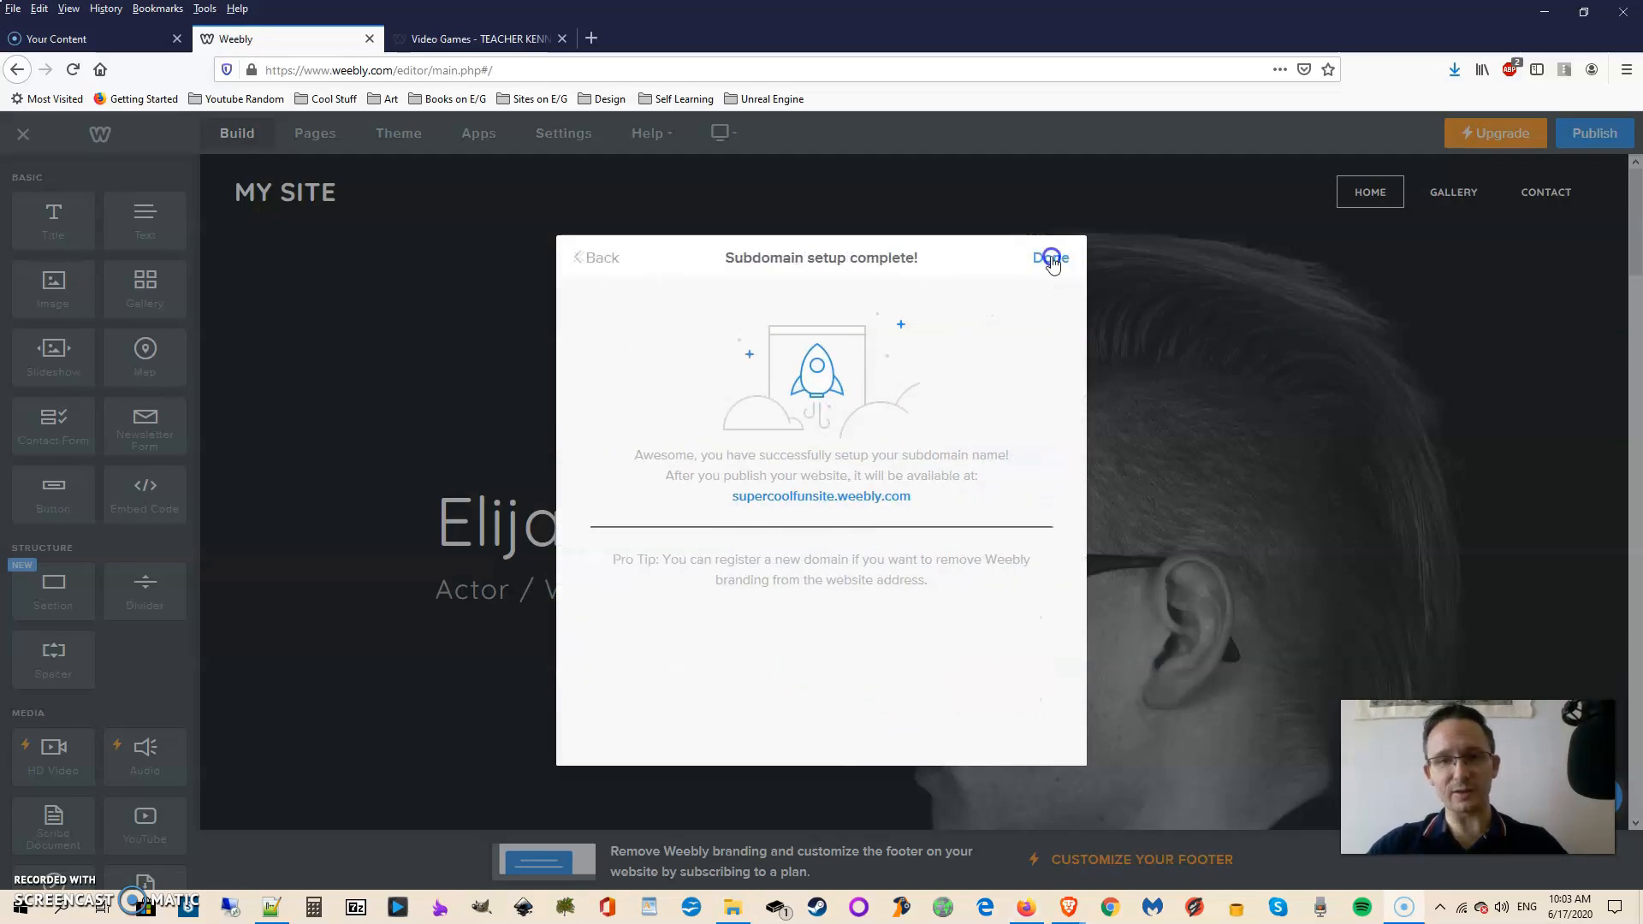
# - Add a standard page to the site, keeping the default name New Page and the Header header type
pyautogui.click(311, 137)
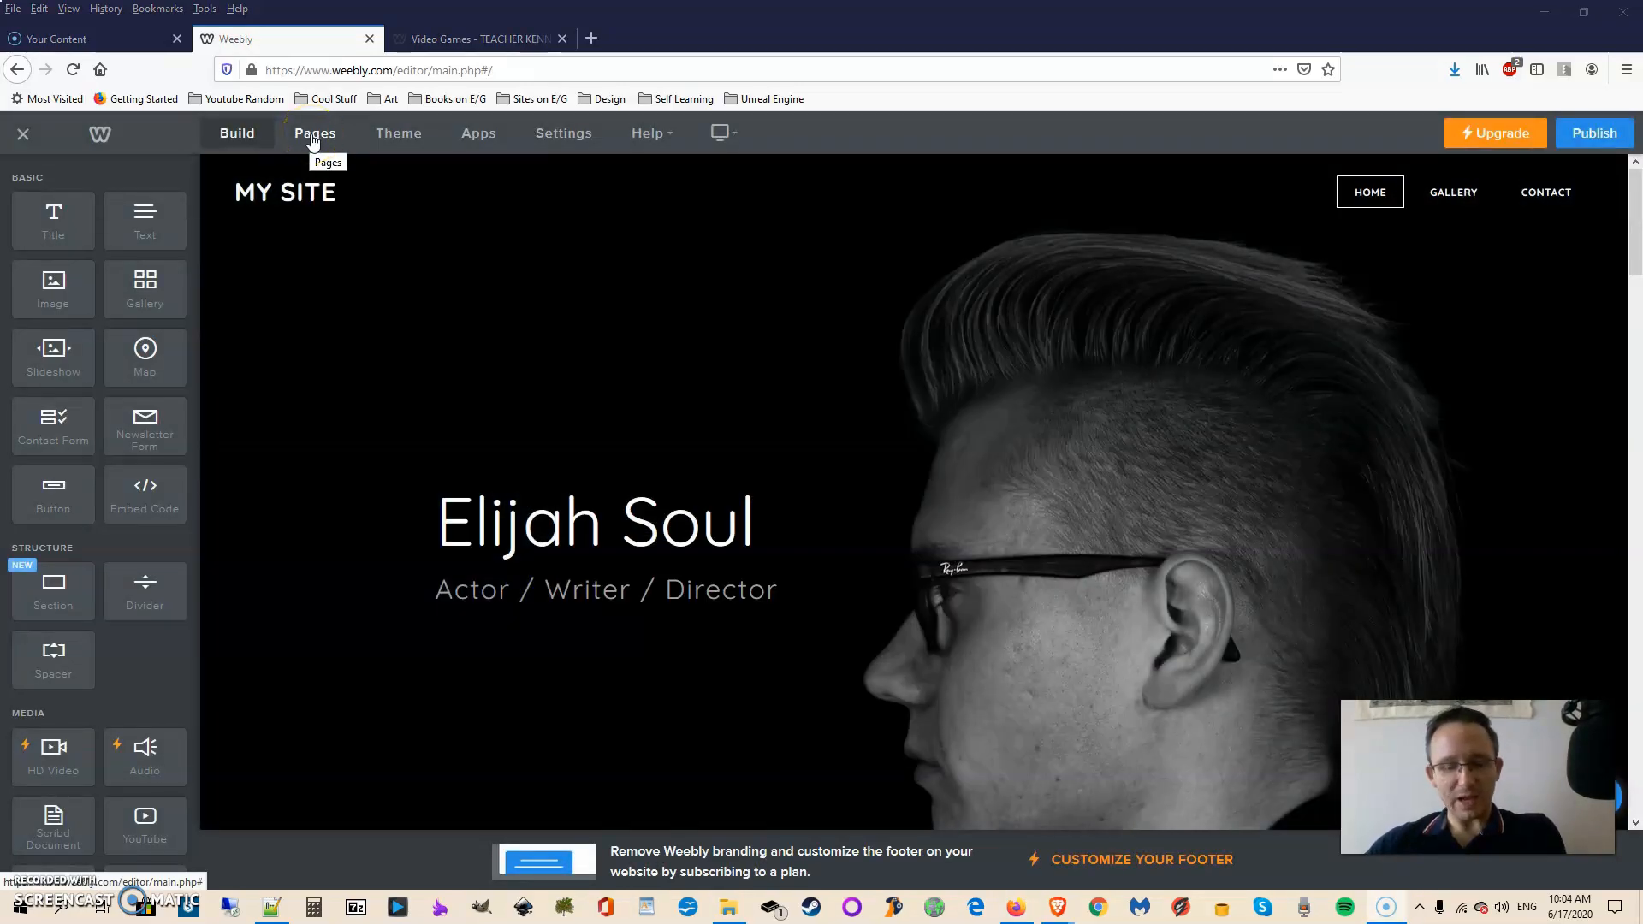
pyautogui.click(312, 137)
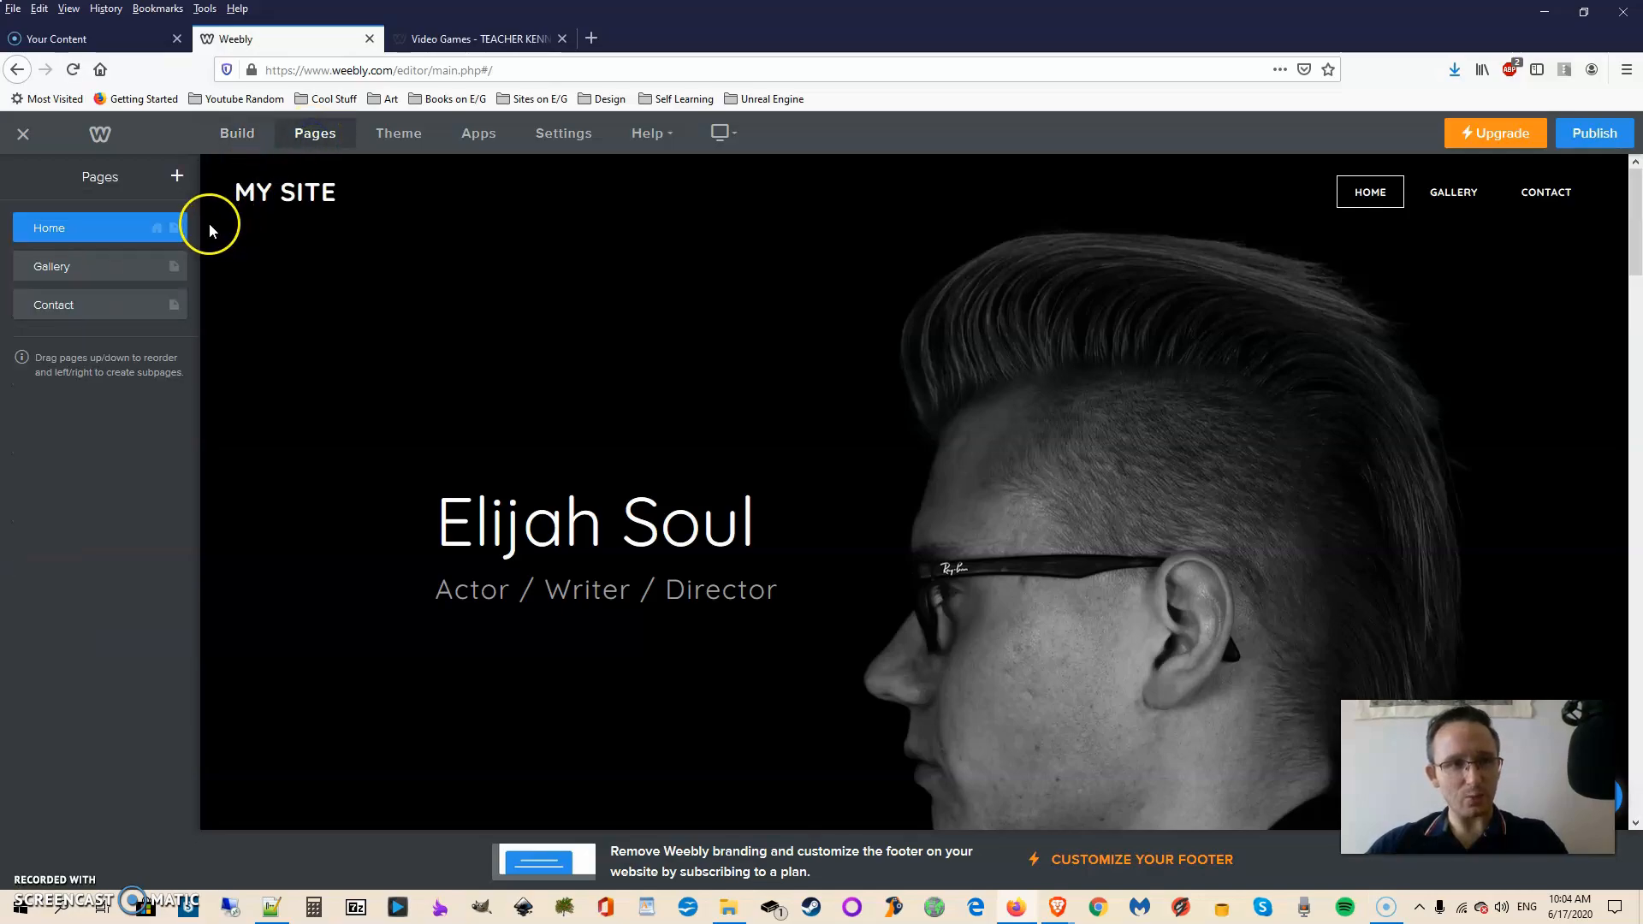
pyautogui.click(176, 175)
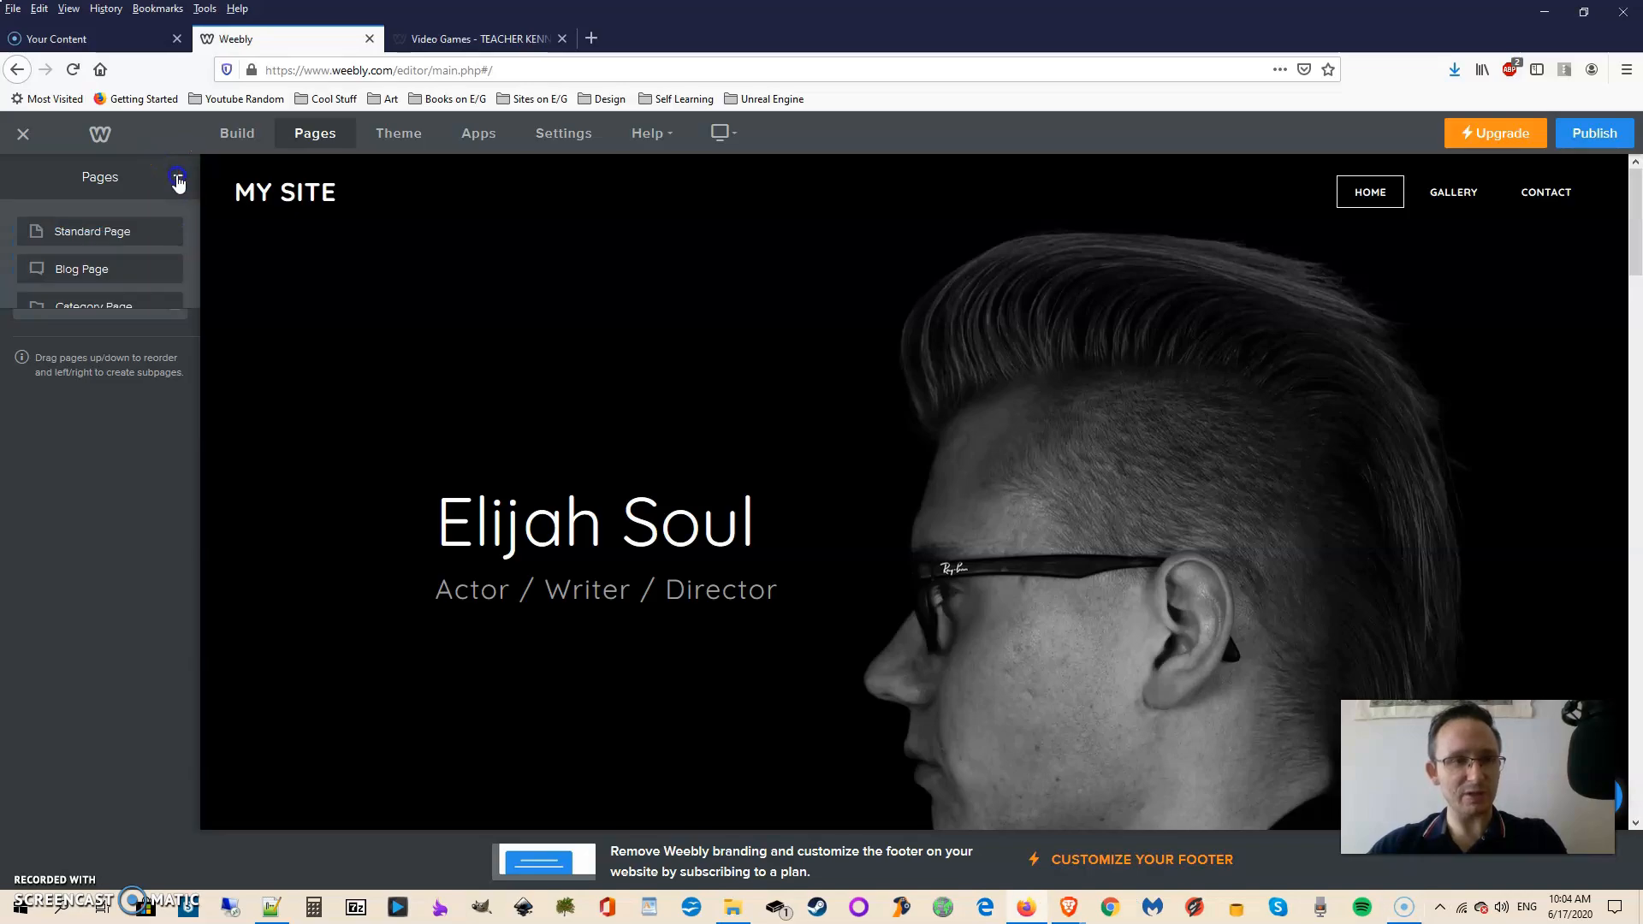
pyautogui.click(118, 229)
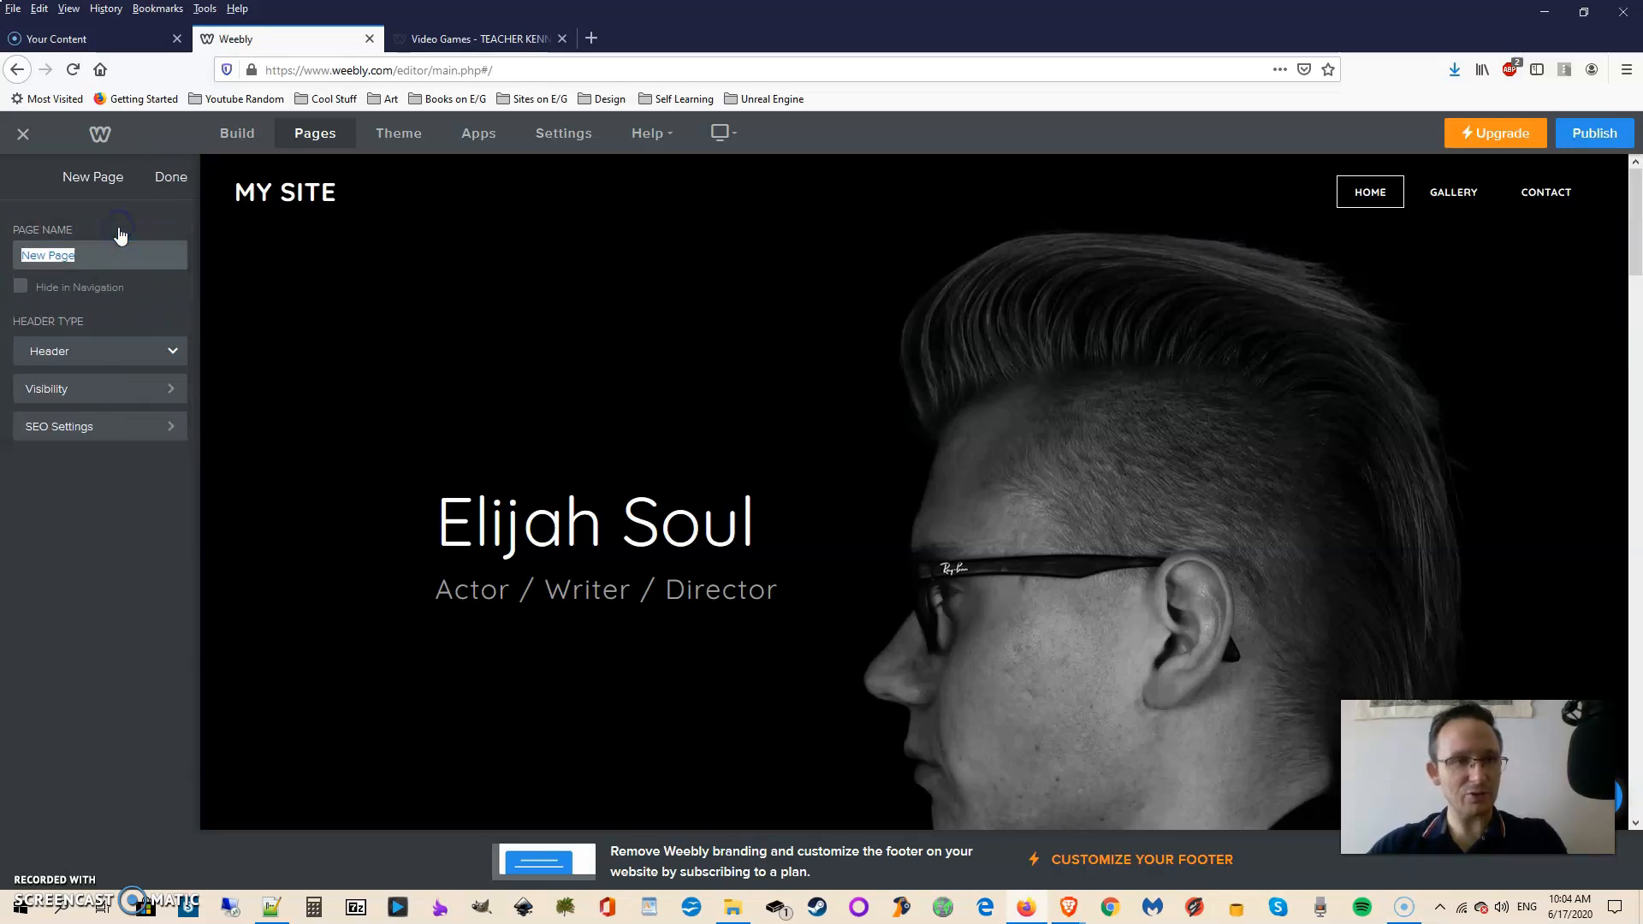
pyautogui.click(165, 173)
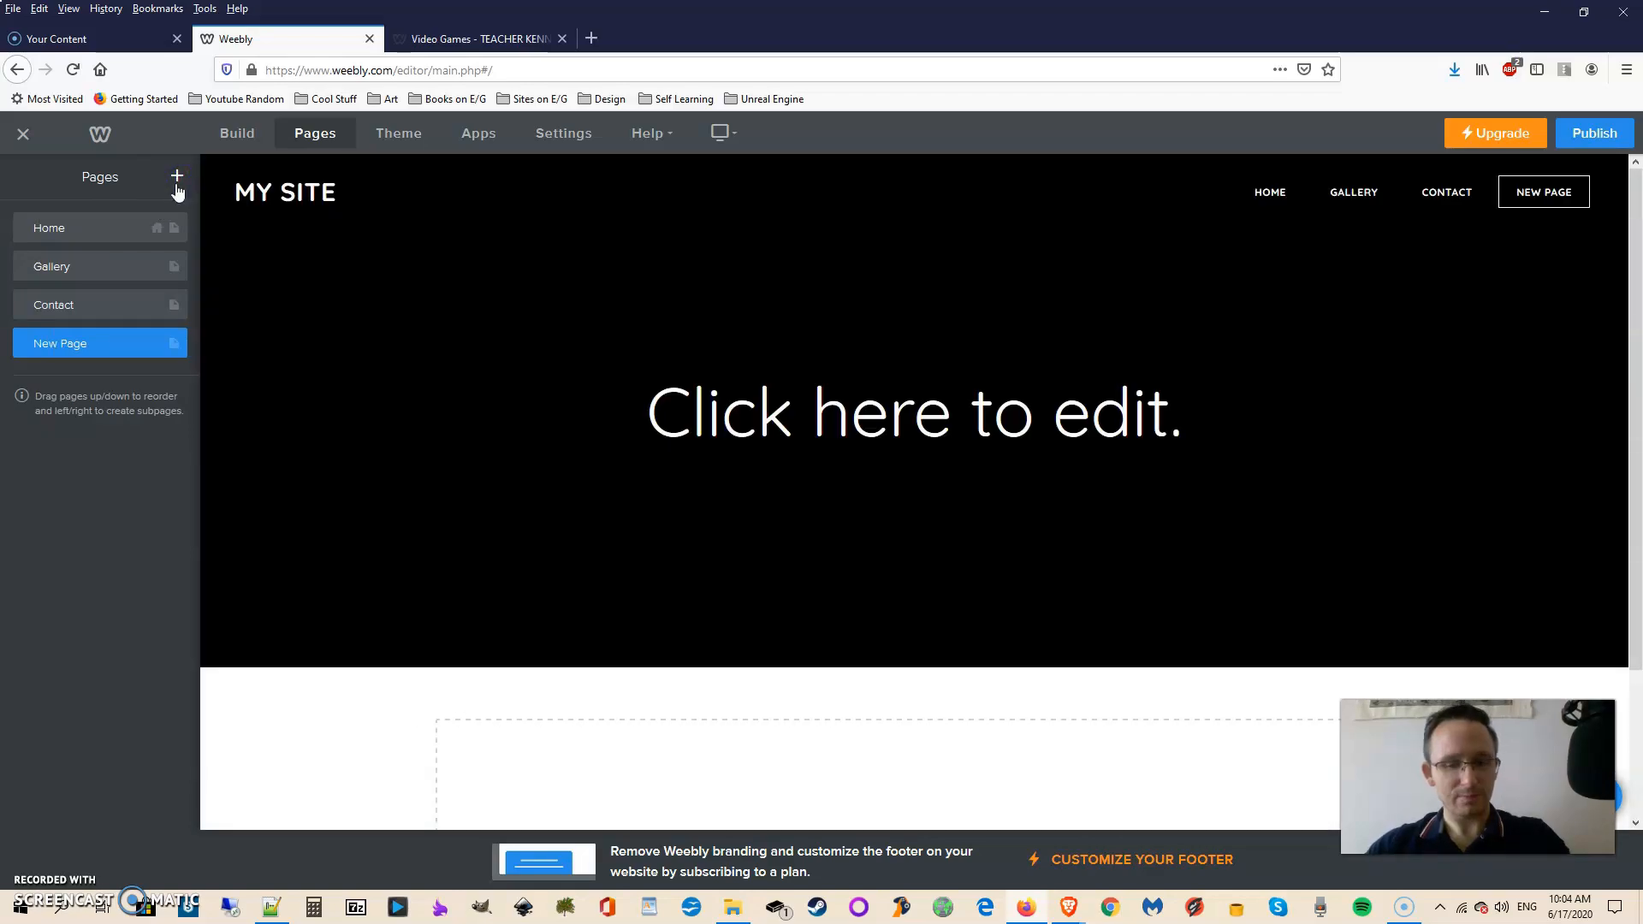
# - Add three more standard pages to the site, each with the default name New Page
pyautogui.click(178, 180)
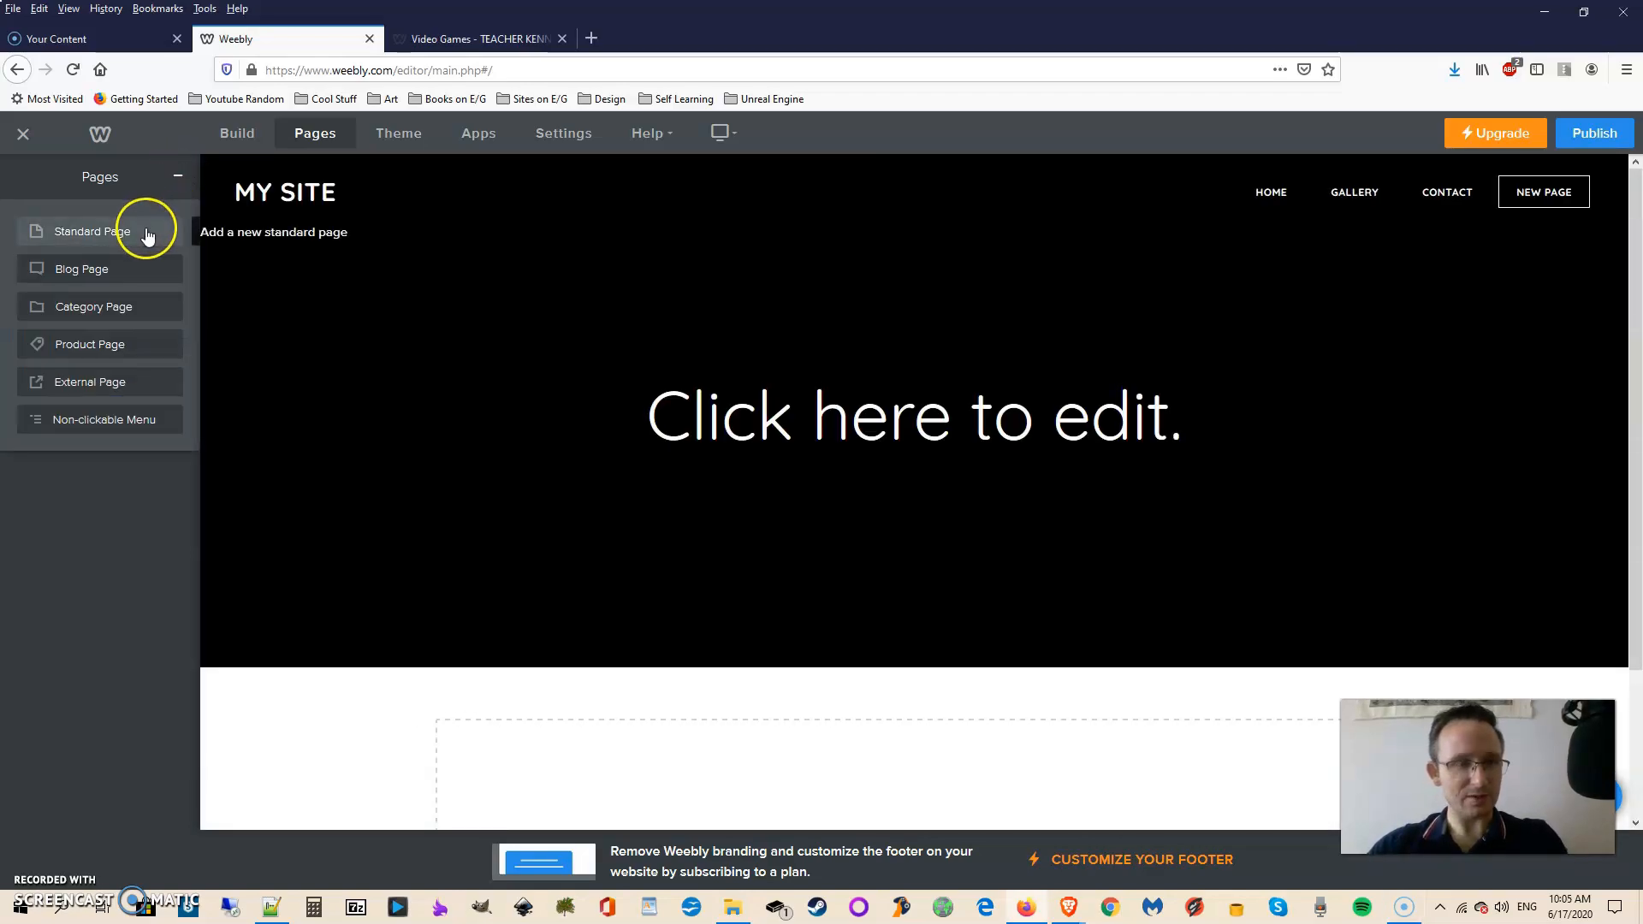
pyautogui.click(145, 228)
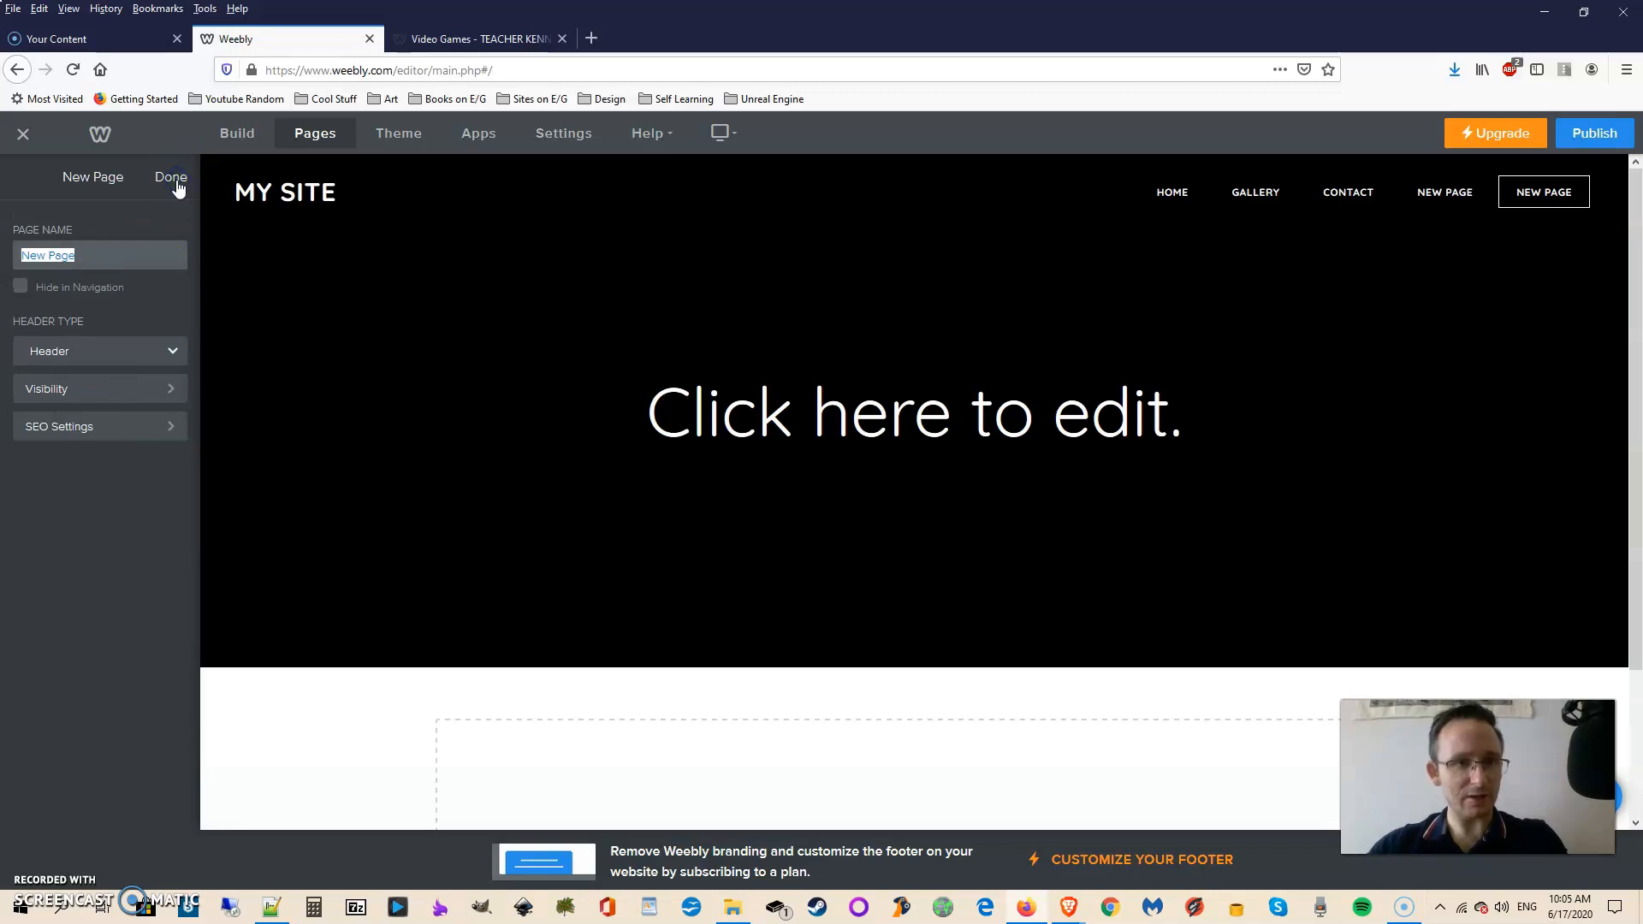
pyautogui.click(171, 178)
pyautogui.click(177, 178)
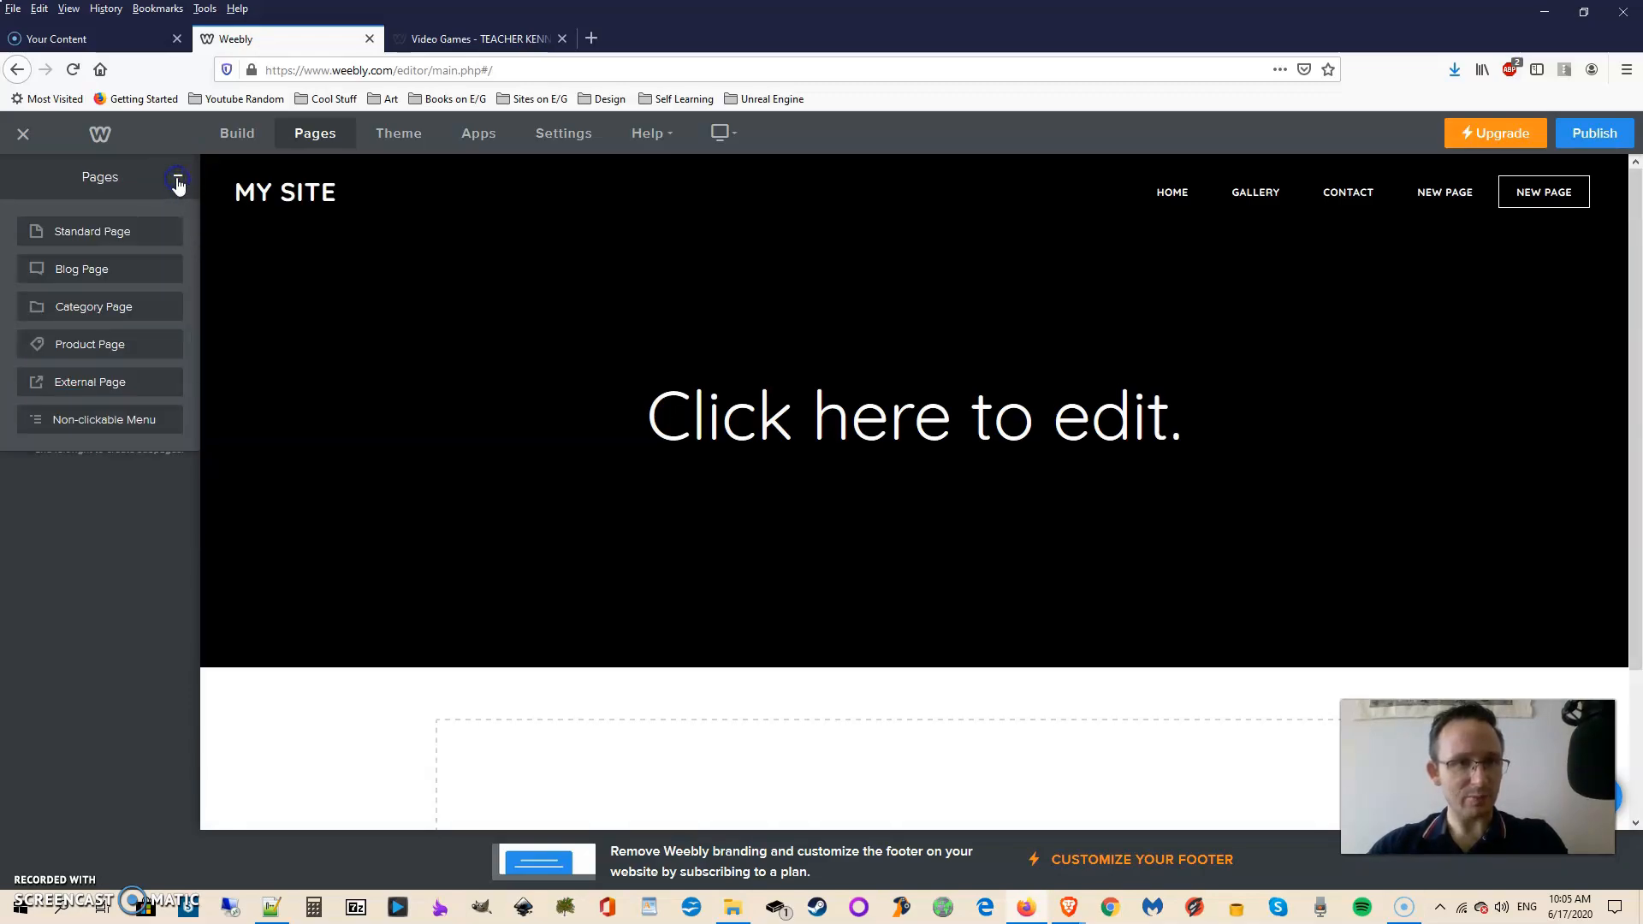
pyautogui.click(147, 232)
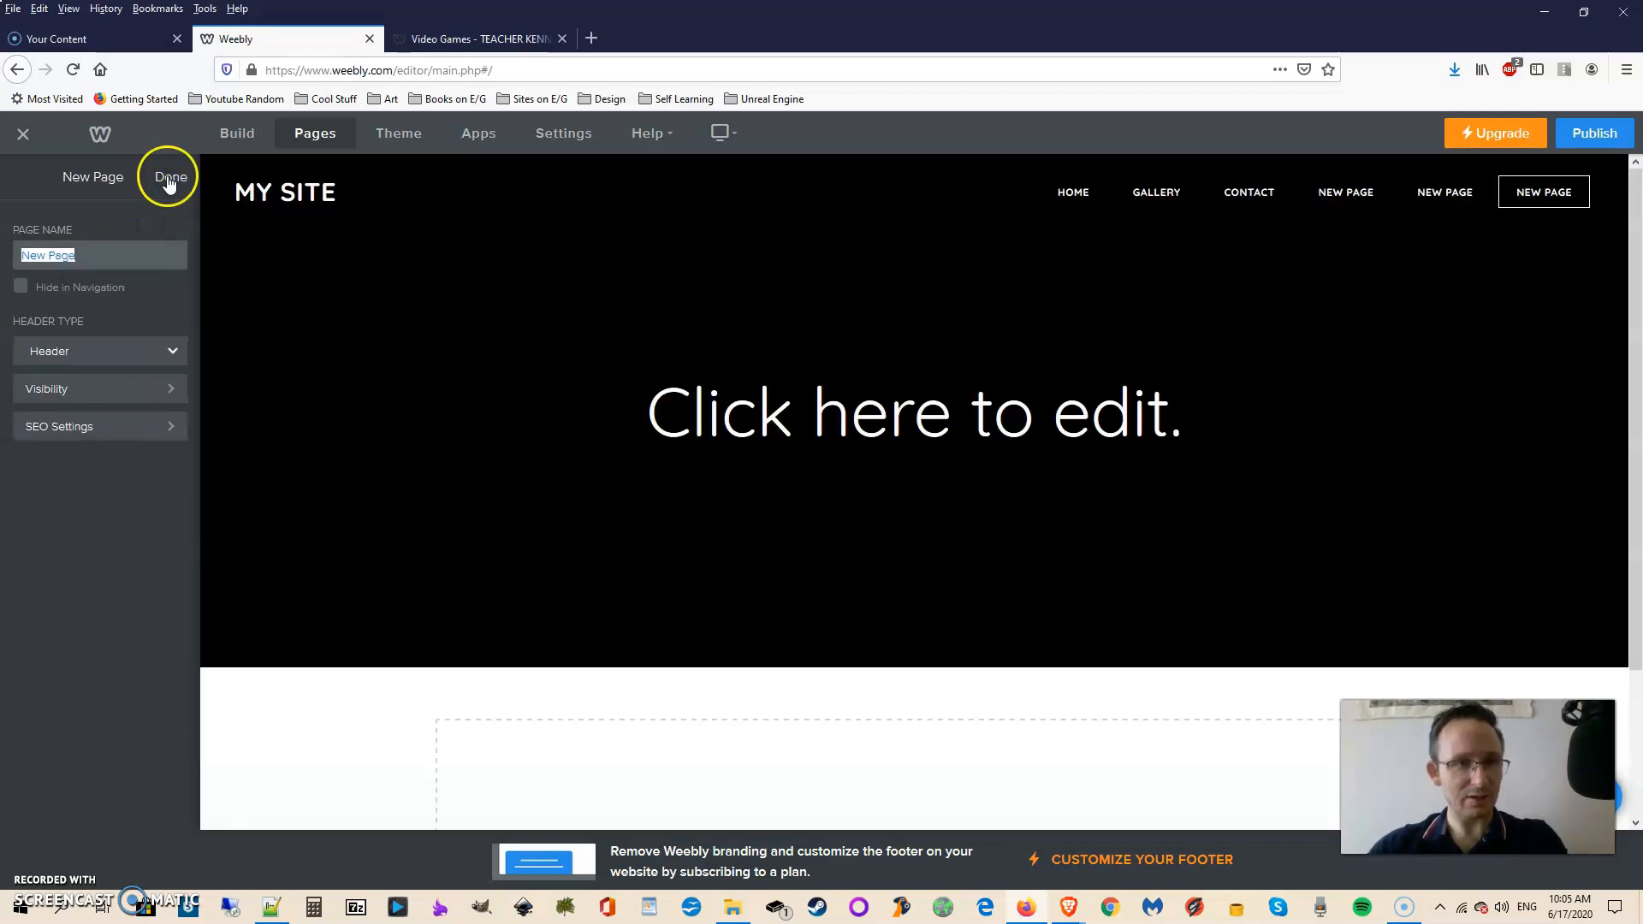
pyautogui.click(169, 180)
pyautogui.click(177, 177)
pyautogui.click(126, 231)
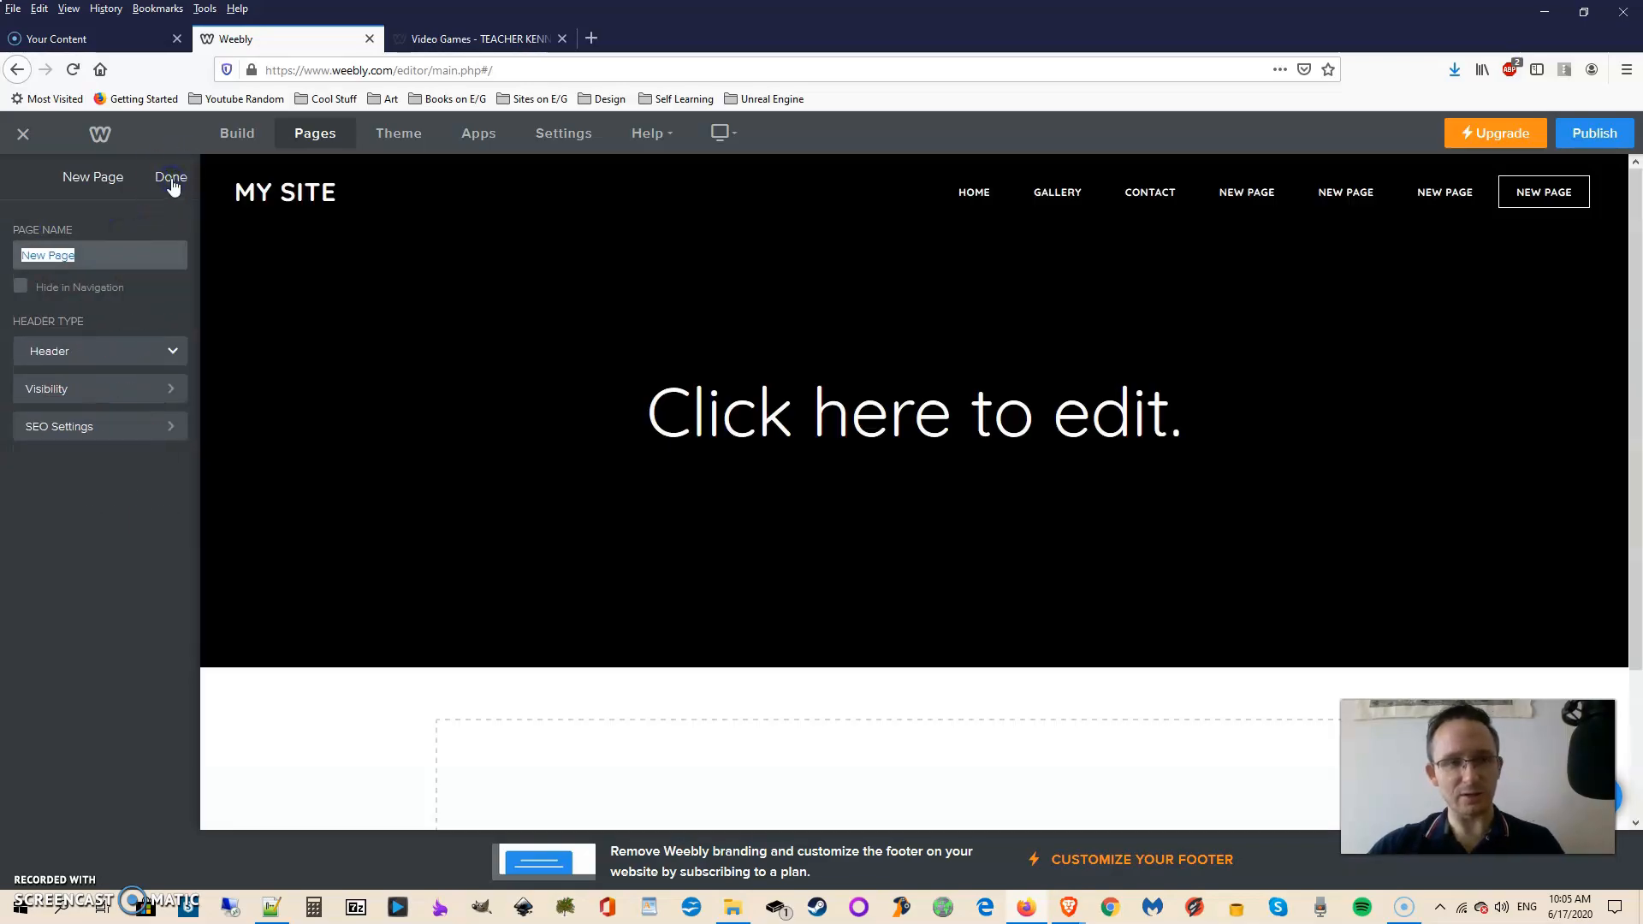
pyautogui.click(170, 180)
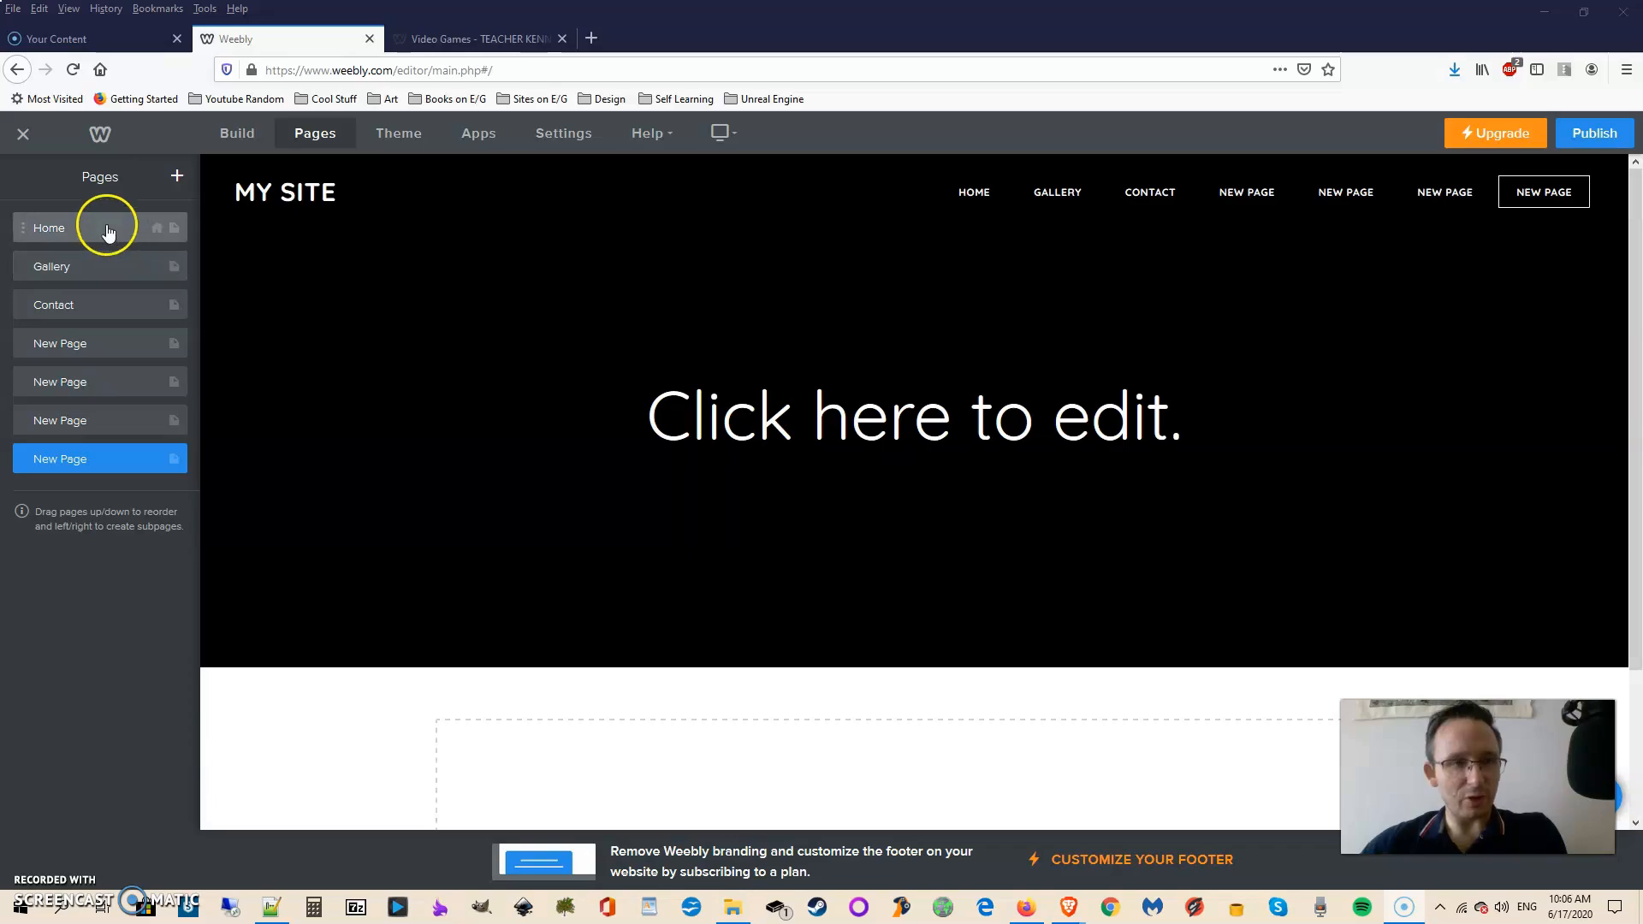
# - Delete the theme's original Home, Gallery and Contact pages from the site
pyautogui.click(108, 236)
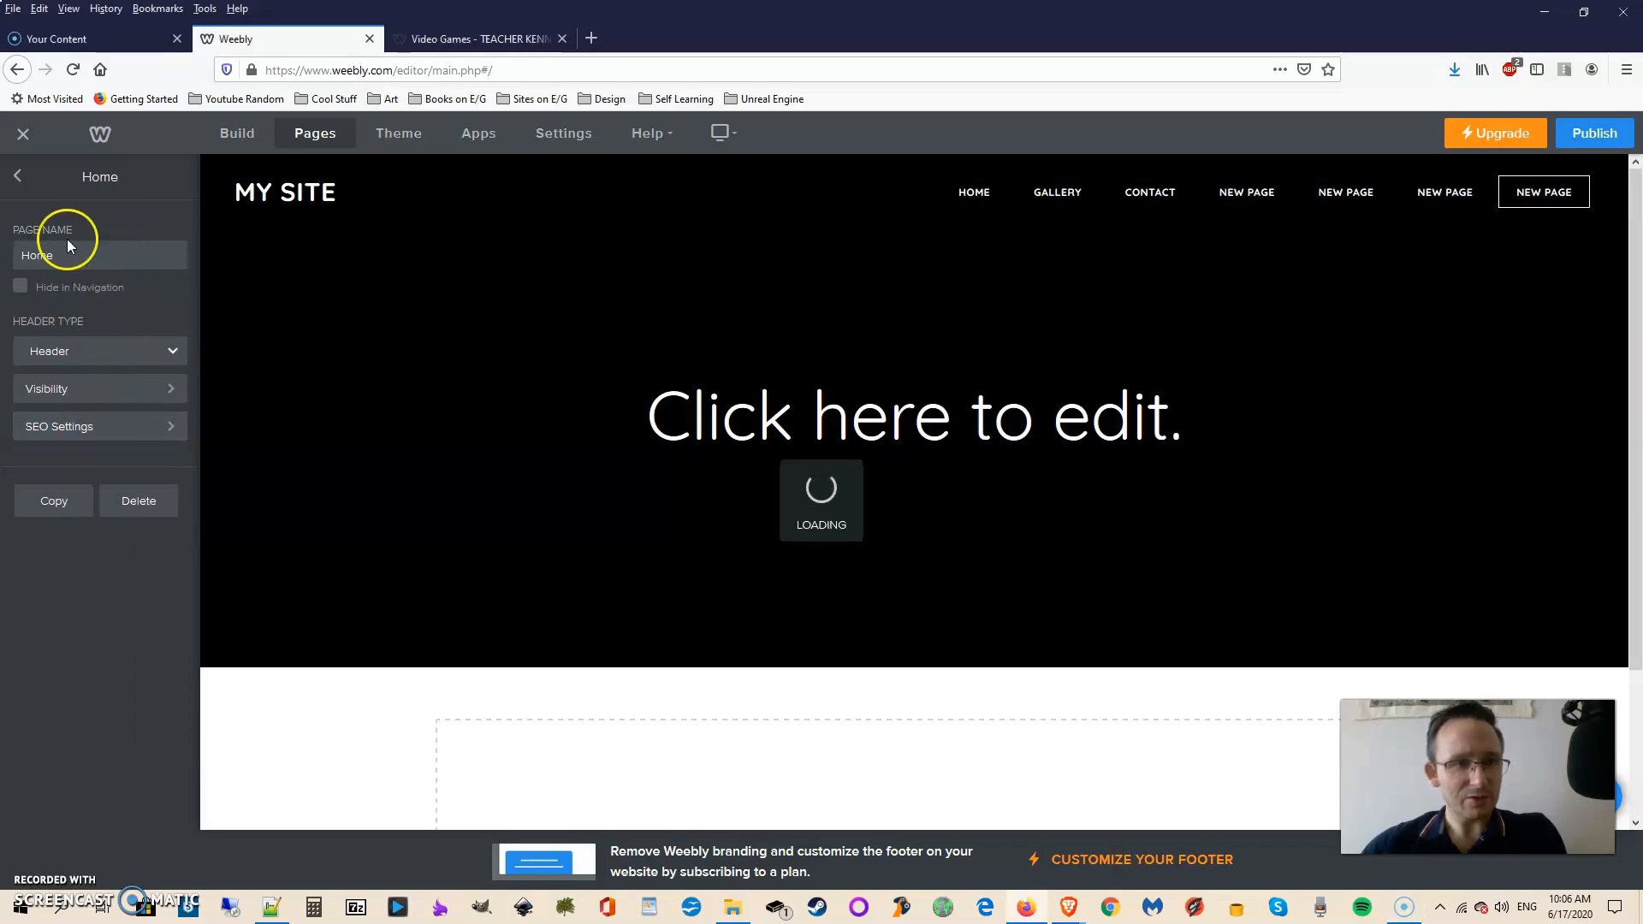
pyautogui.click(135, 503)
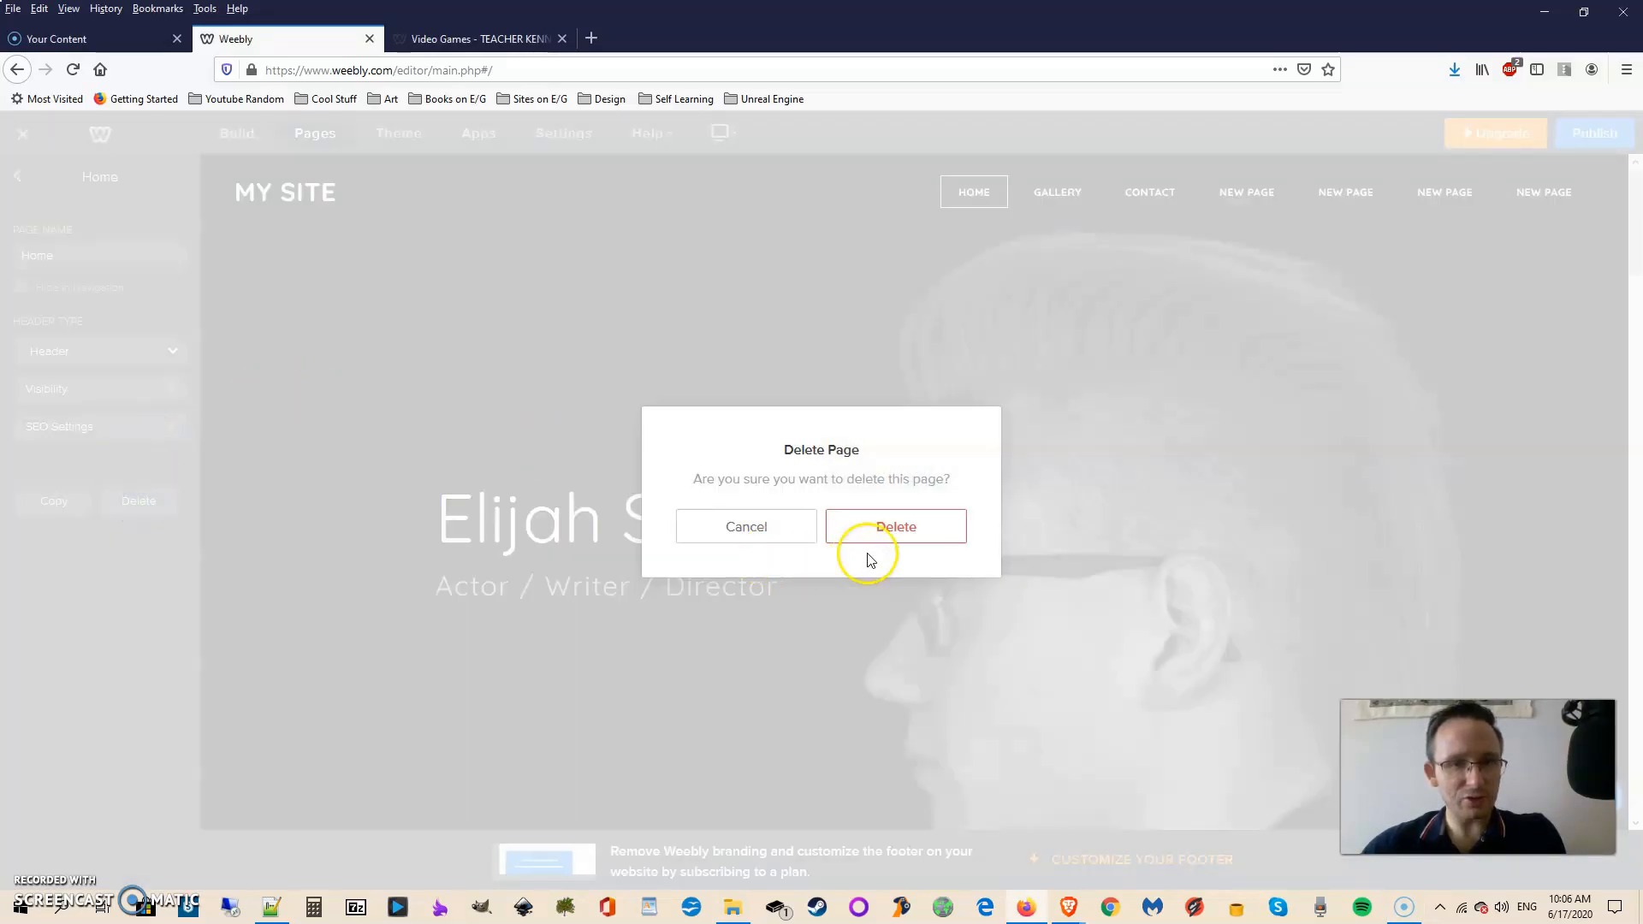
pyautogui.click(896, 528)
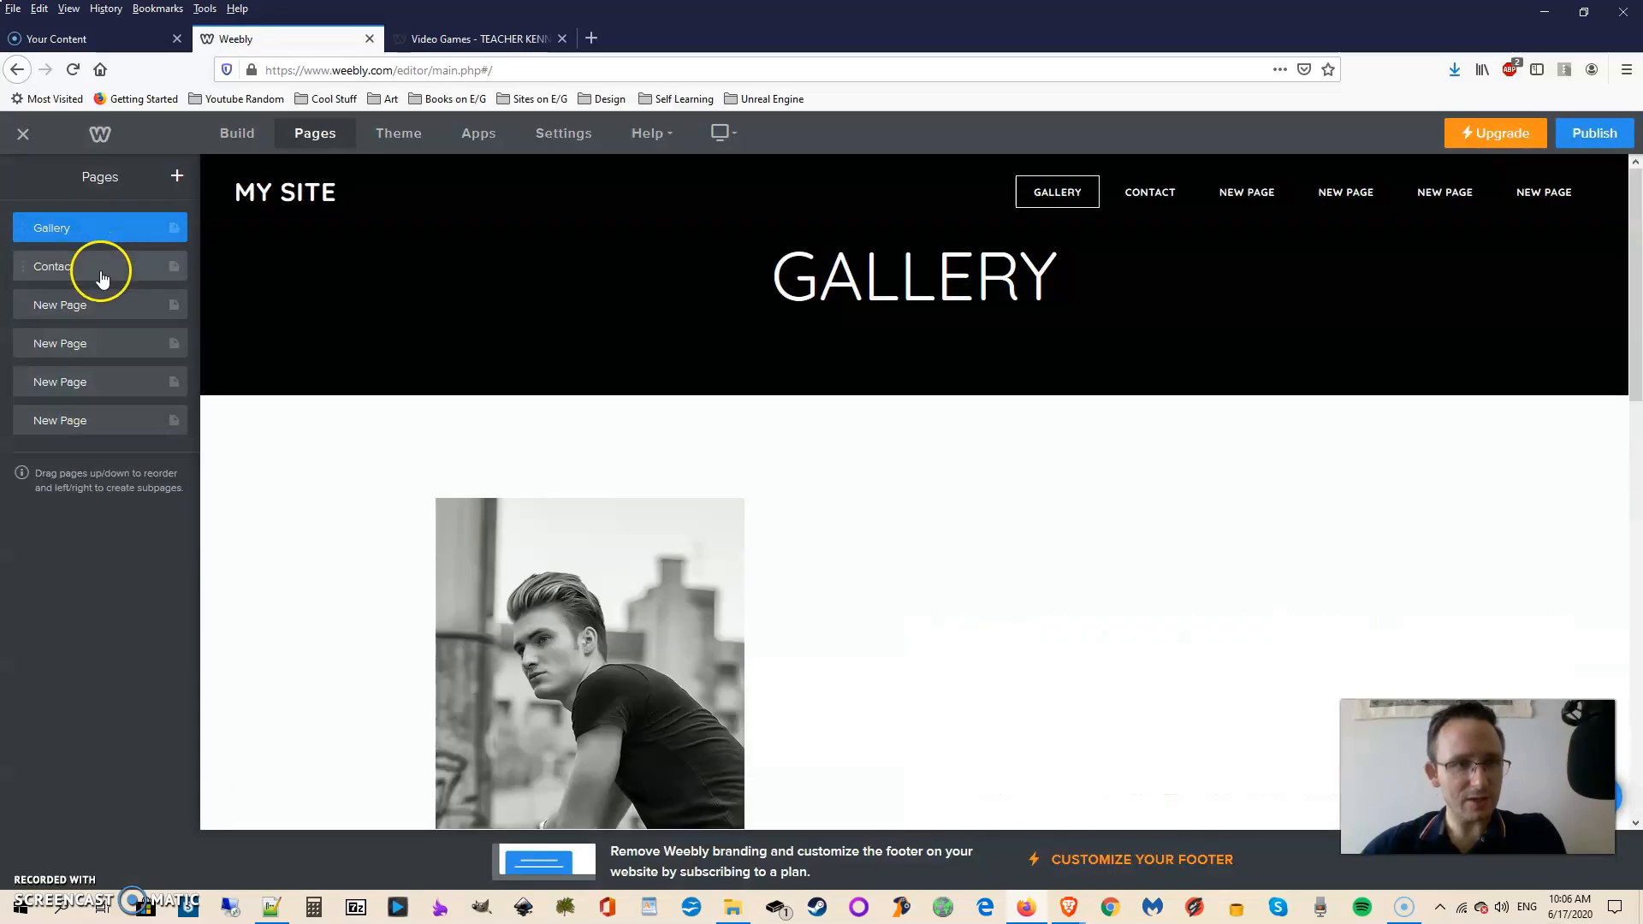
pyautogui.click(100, 231)
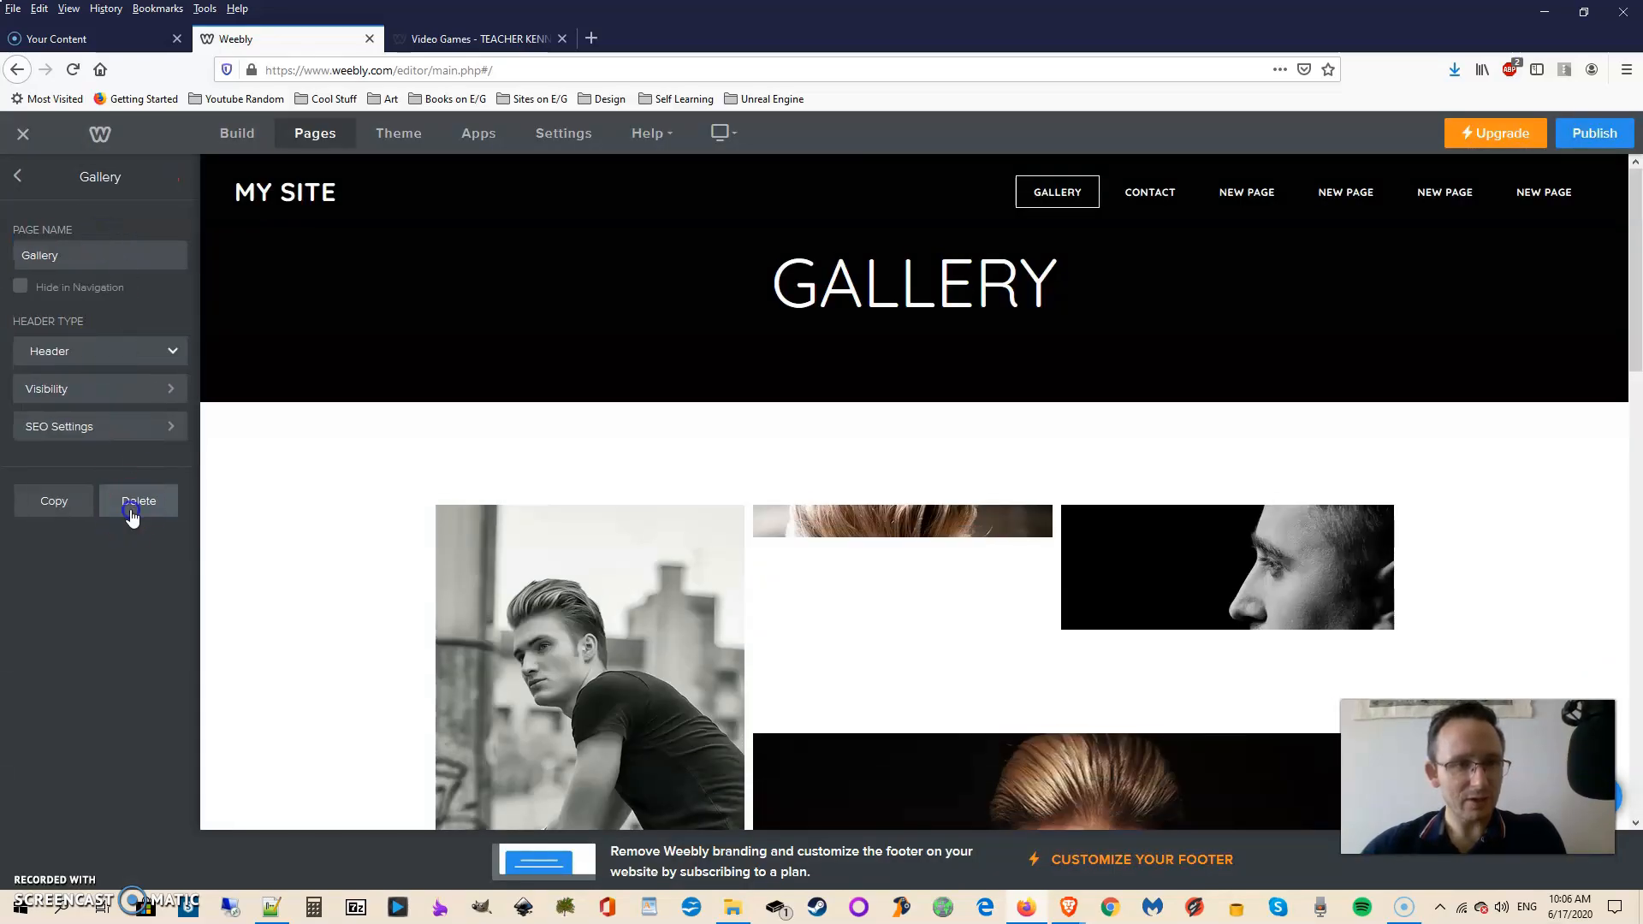
pyautogui.click(134, 504)
pyautogui.click(849, 524)
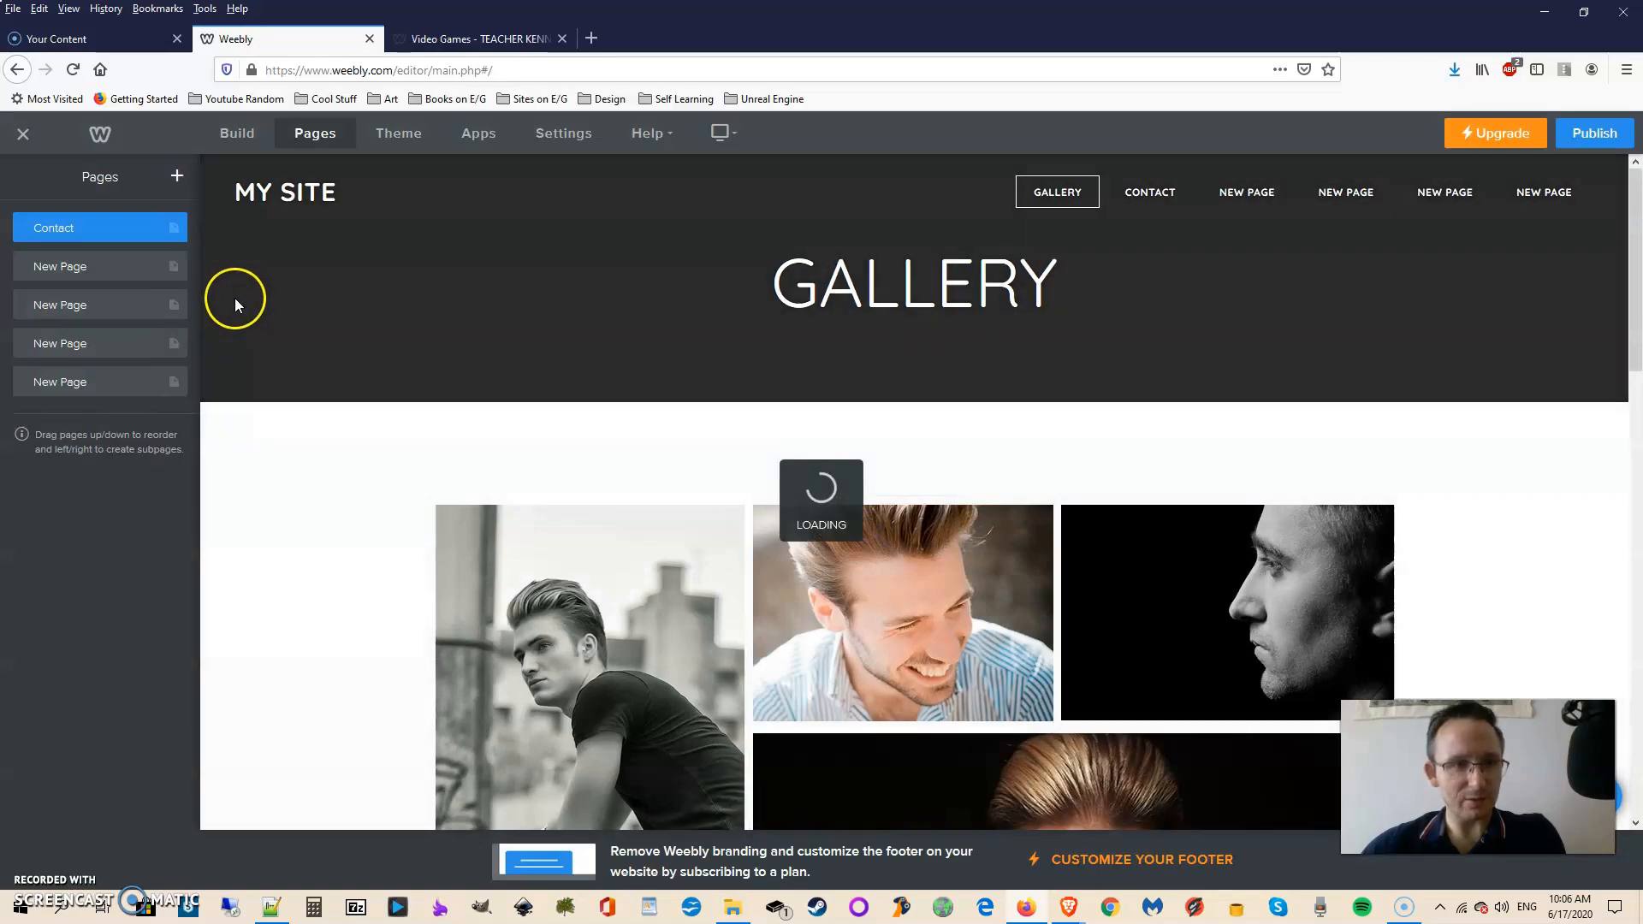
pyautogui.click(84, 228)
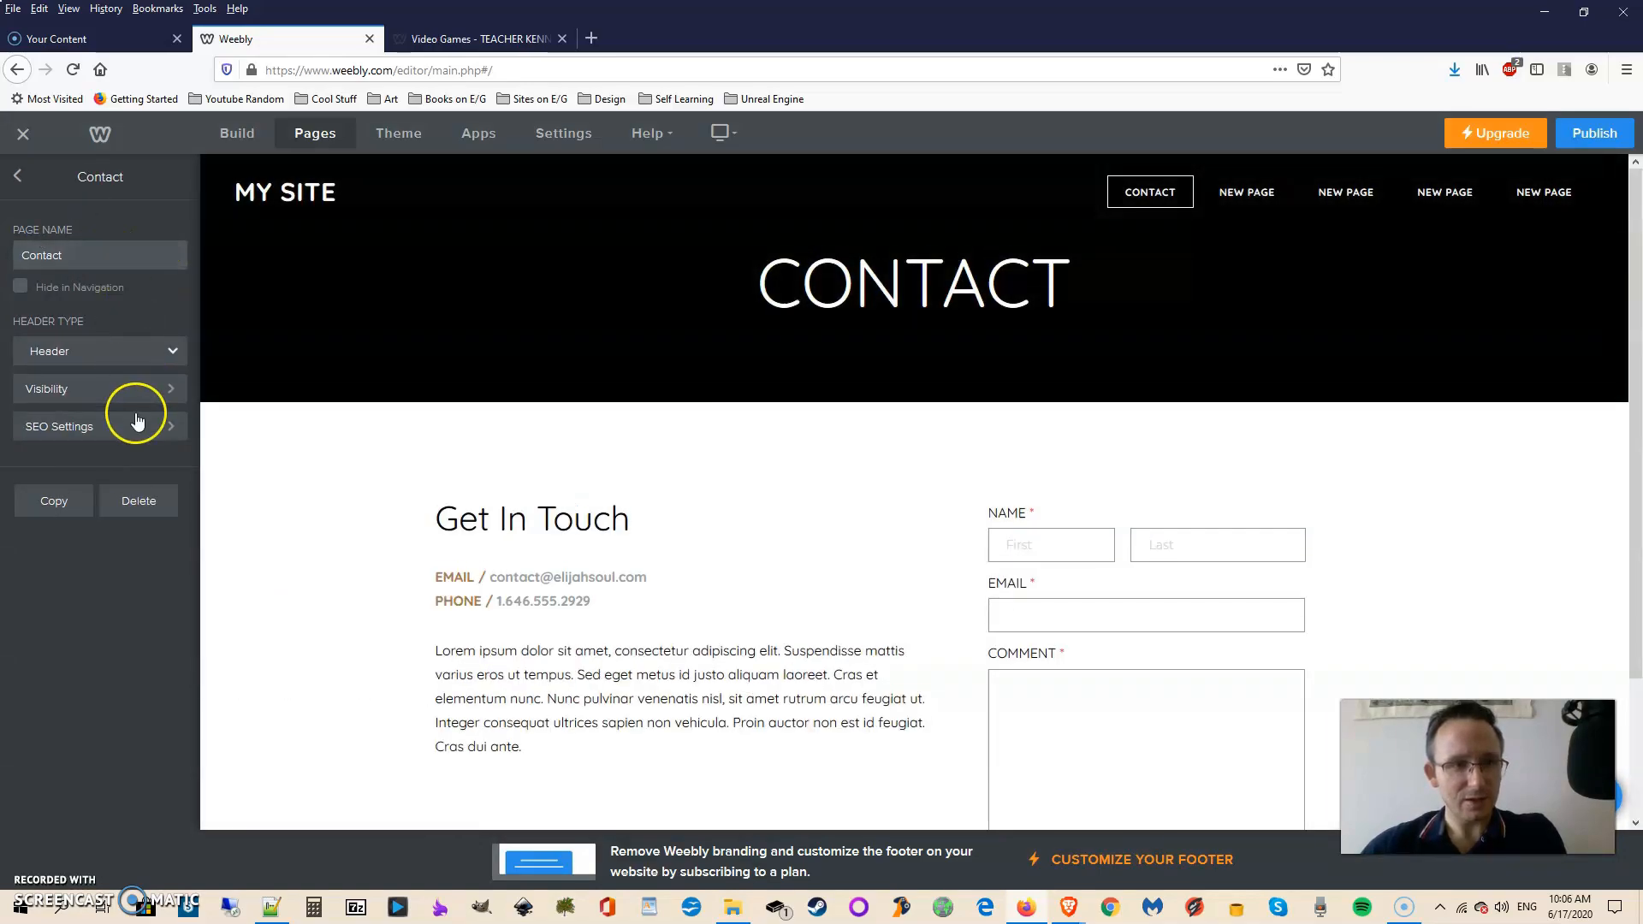
pyautogui.click(134, 501)
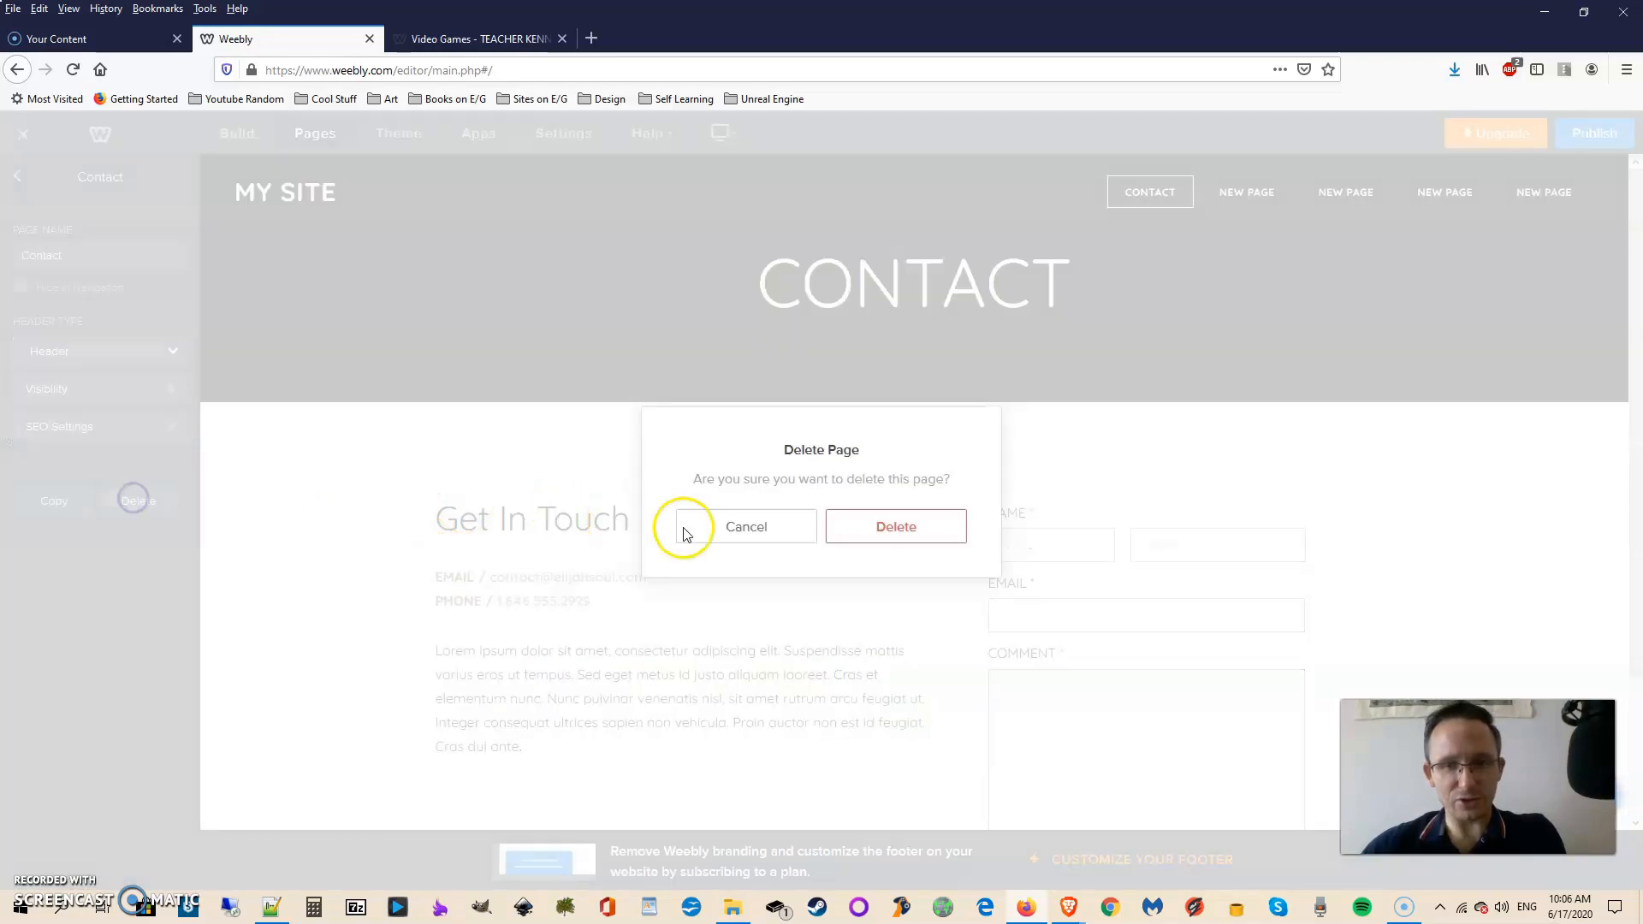
pyautogui.click(880, 532)
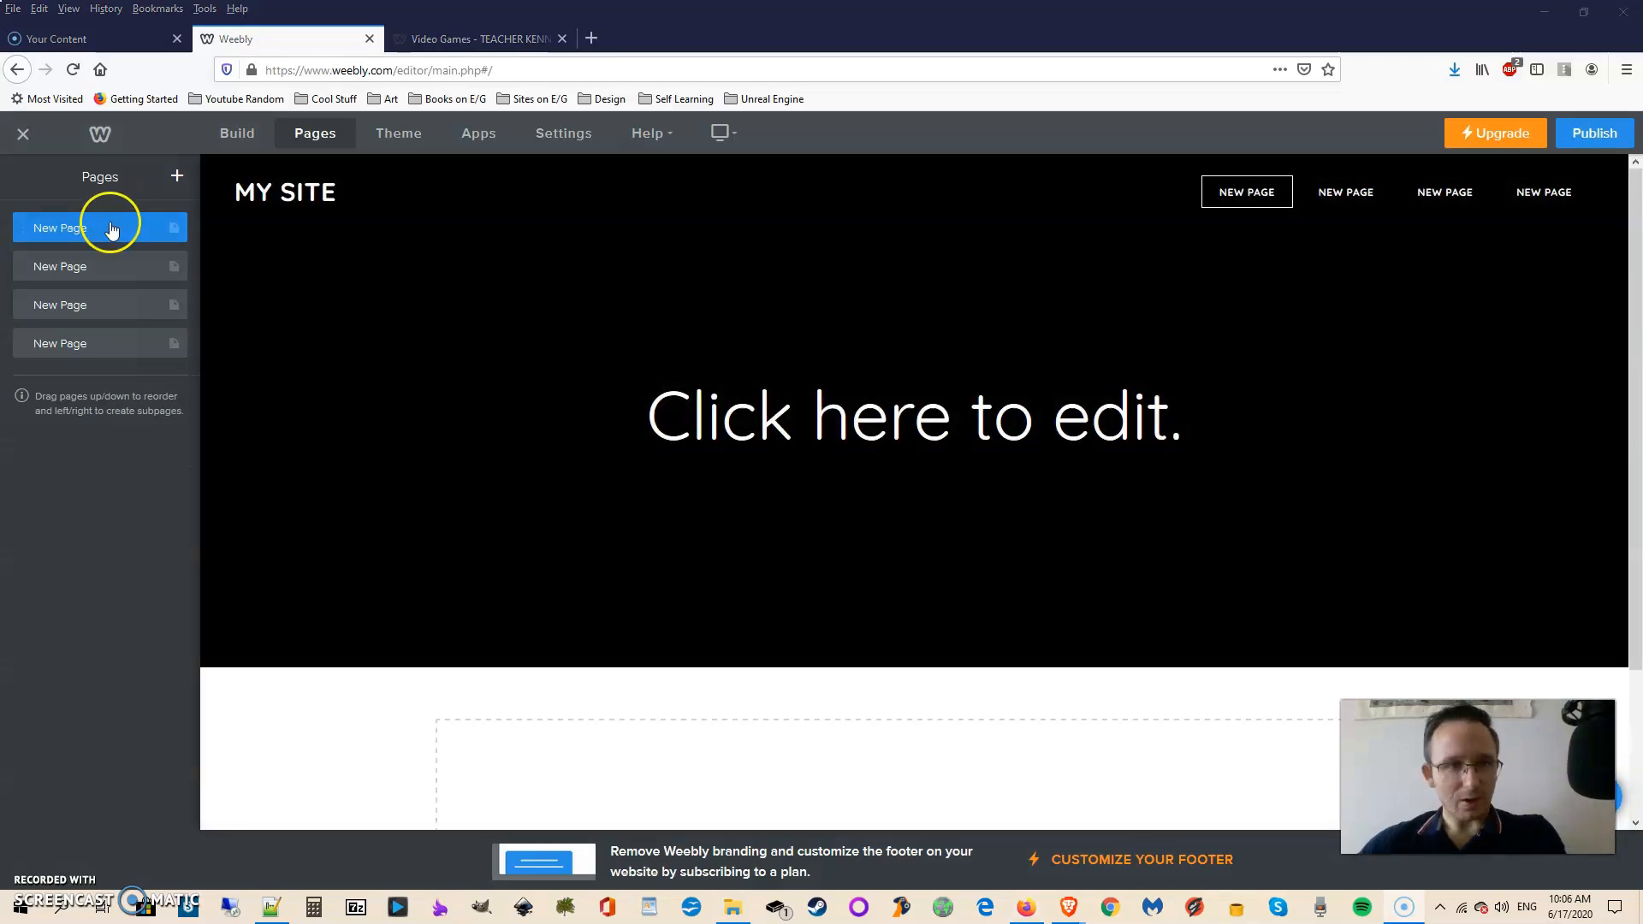
# - Rename the first page in the page list as Home and the second as Sweets
pyautogui.click(111, 232)
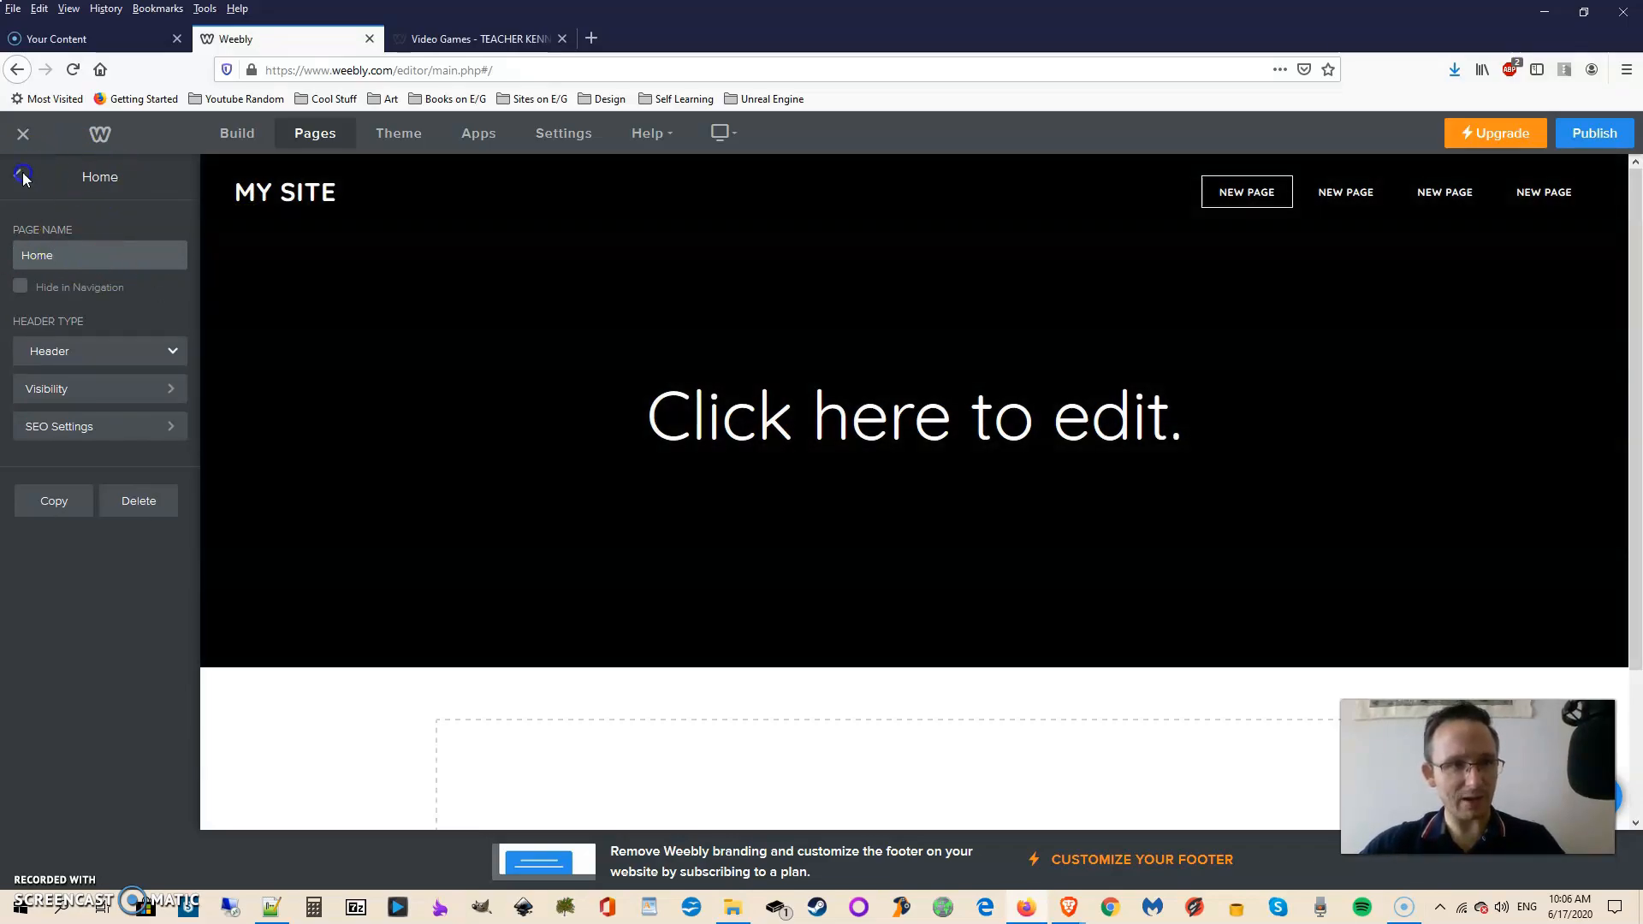
pyautogui.click(23, 177)
pyautogui.click(102, 264)
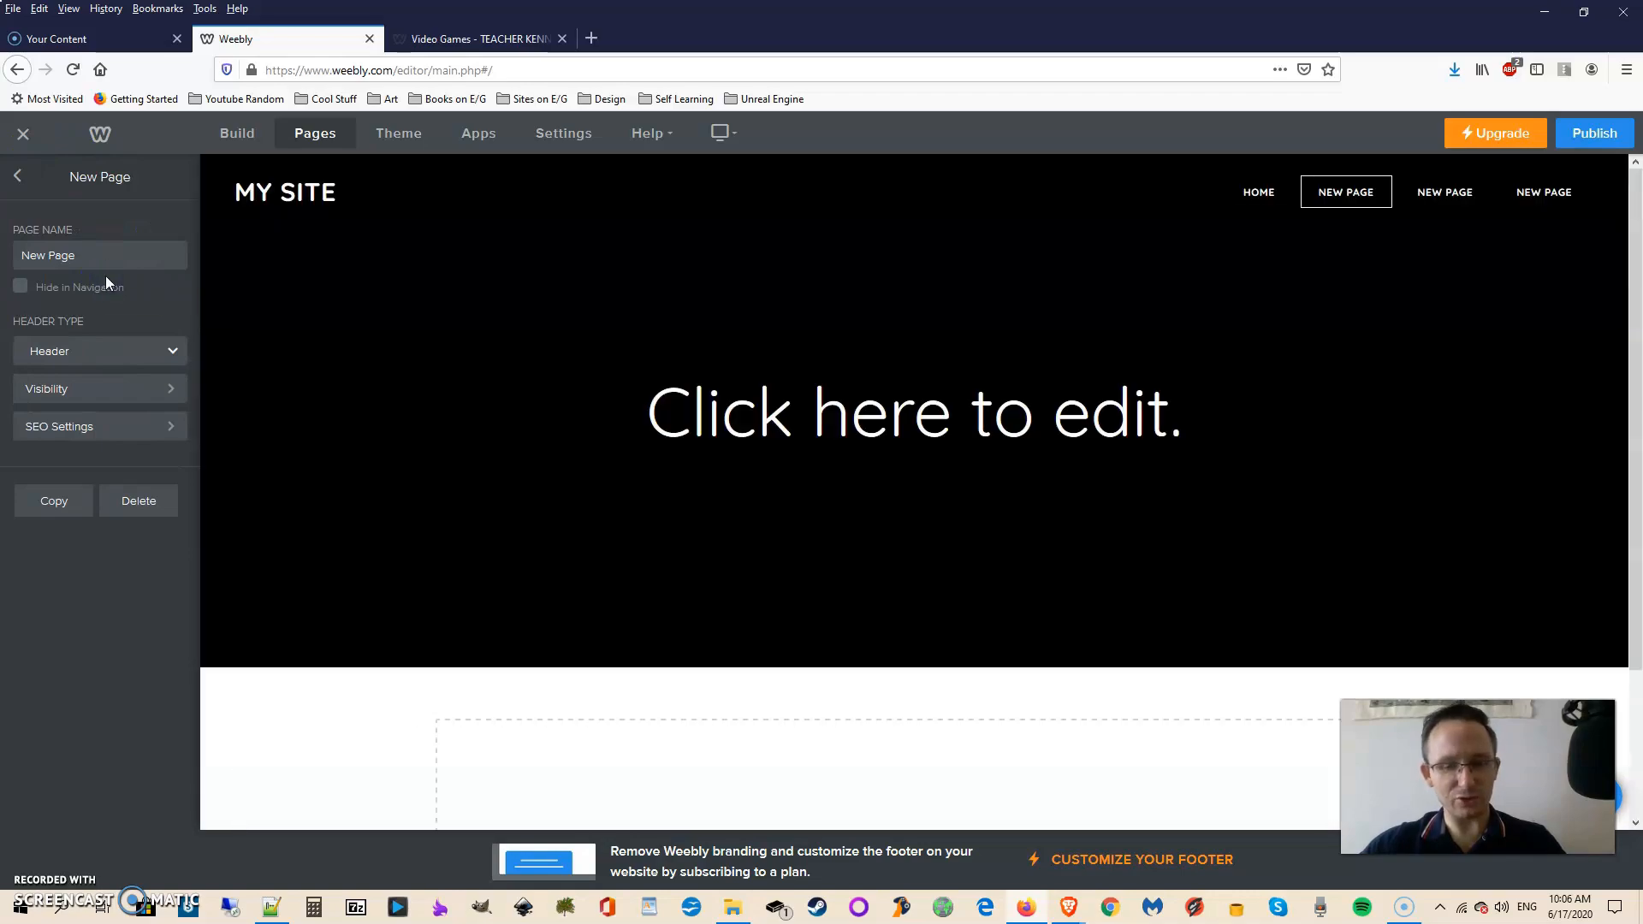
pyautogui.tripleClick(114, 254)
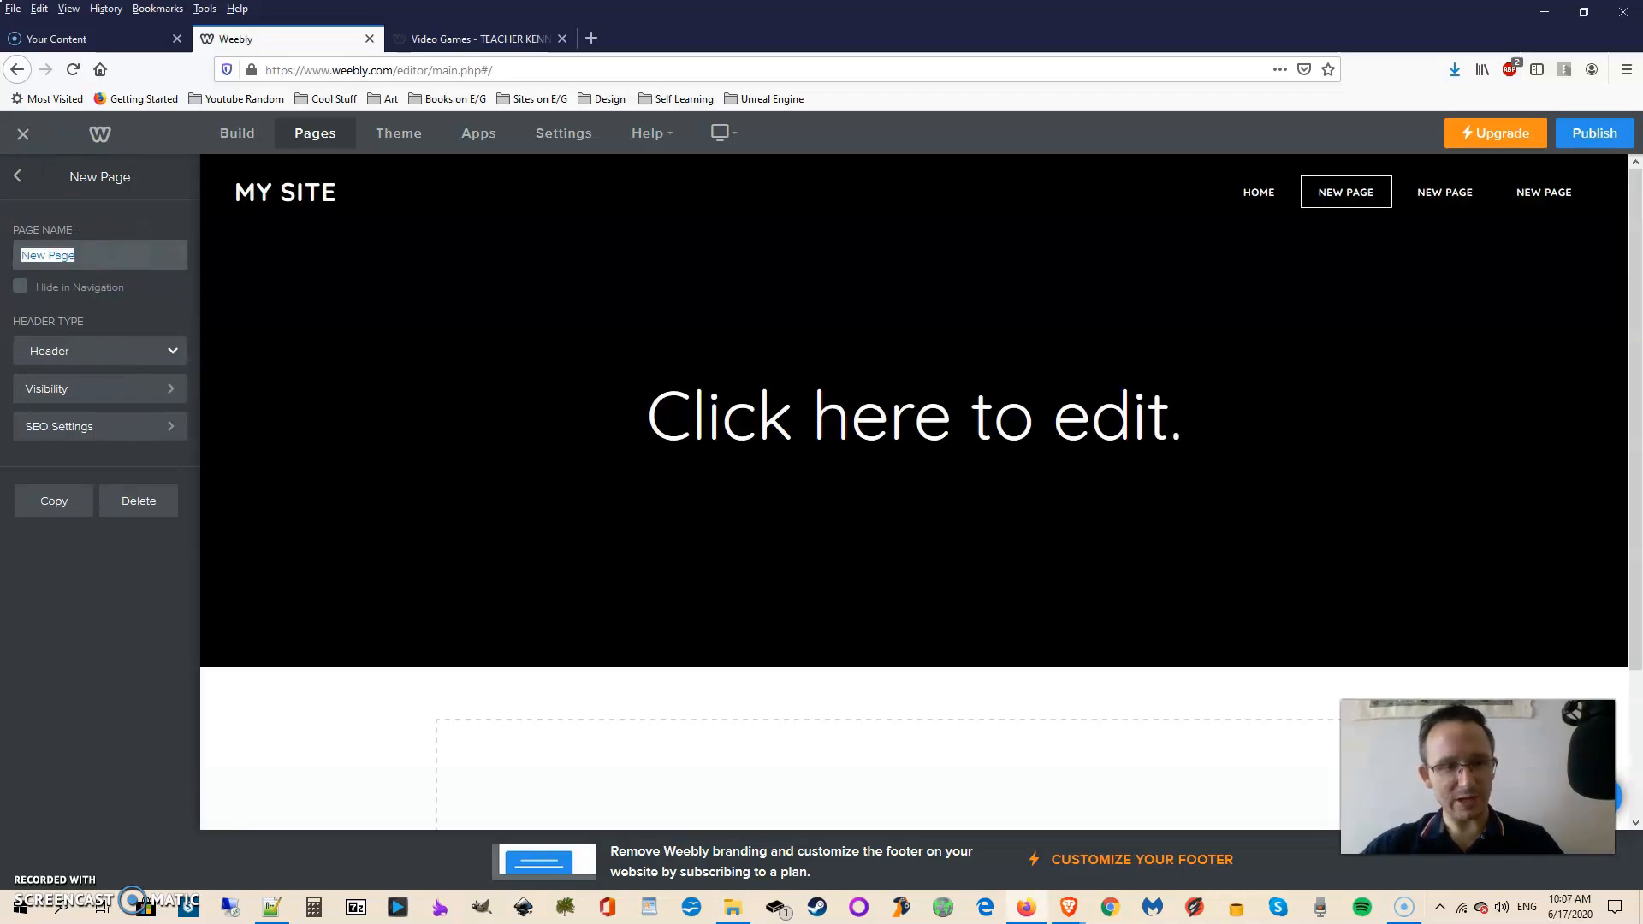
pyautogui.click(17, 177)
# - Rename the third page in the page list as Places and the fourth as Video Games
pyautogui.click(109, 309)
pyautogui.write('Places')
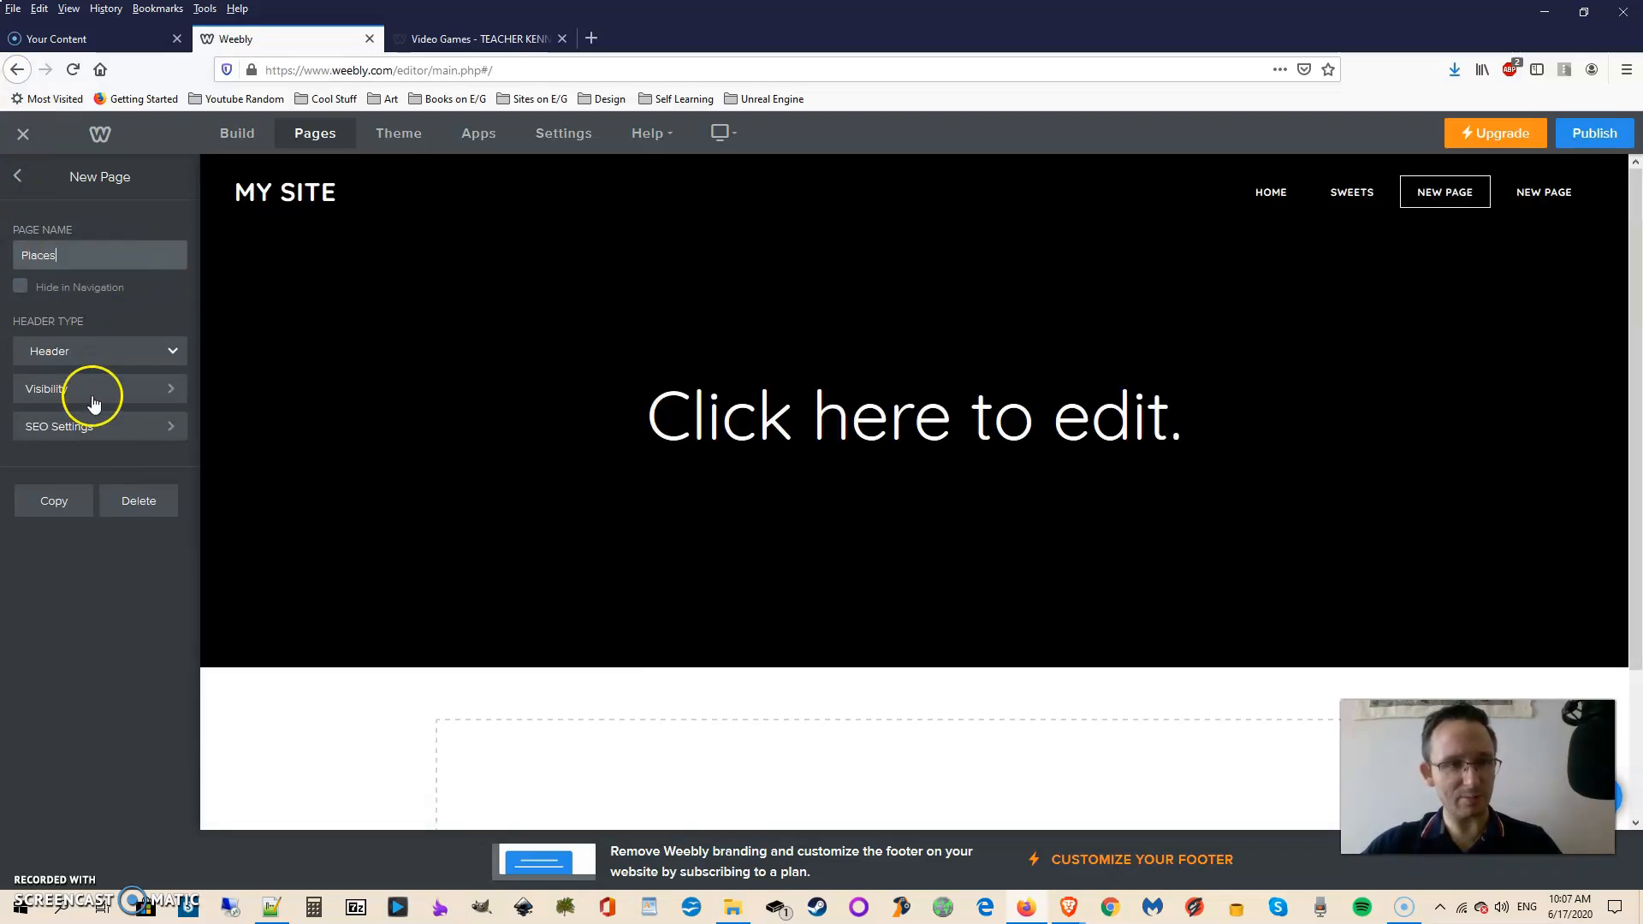
pyautogui.click(20, 177)
pyautogui.click(75, 340)
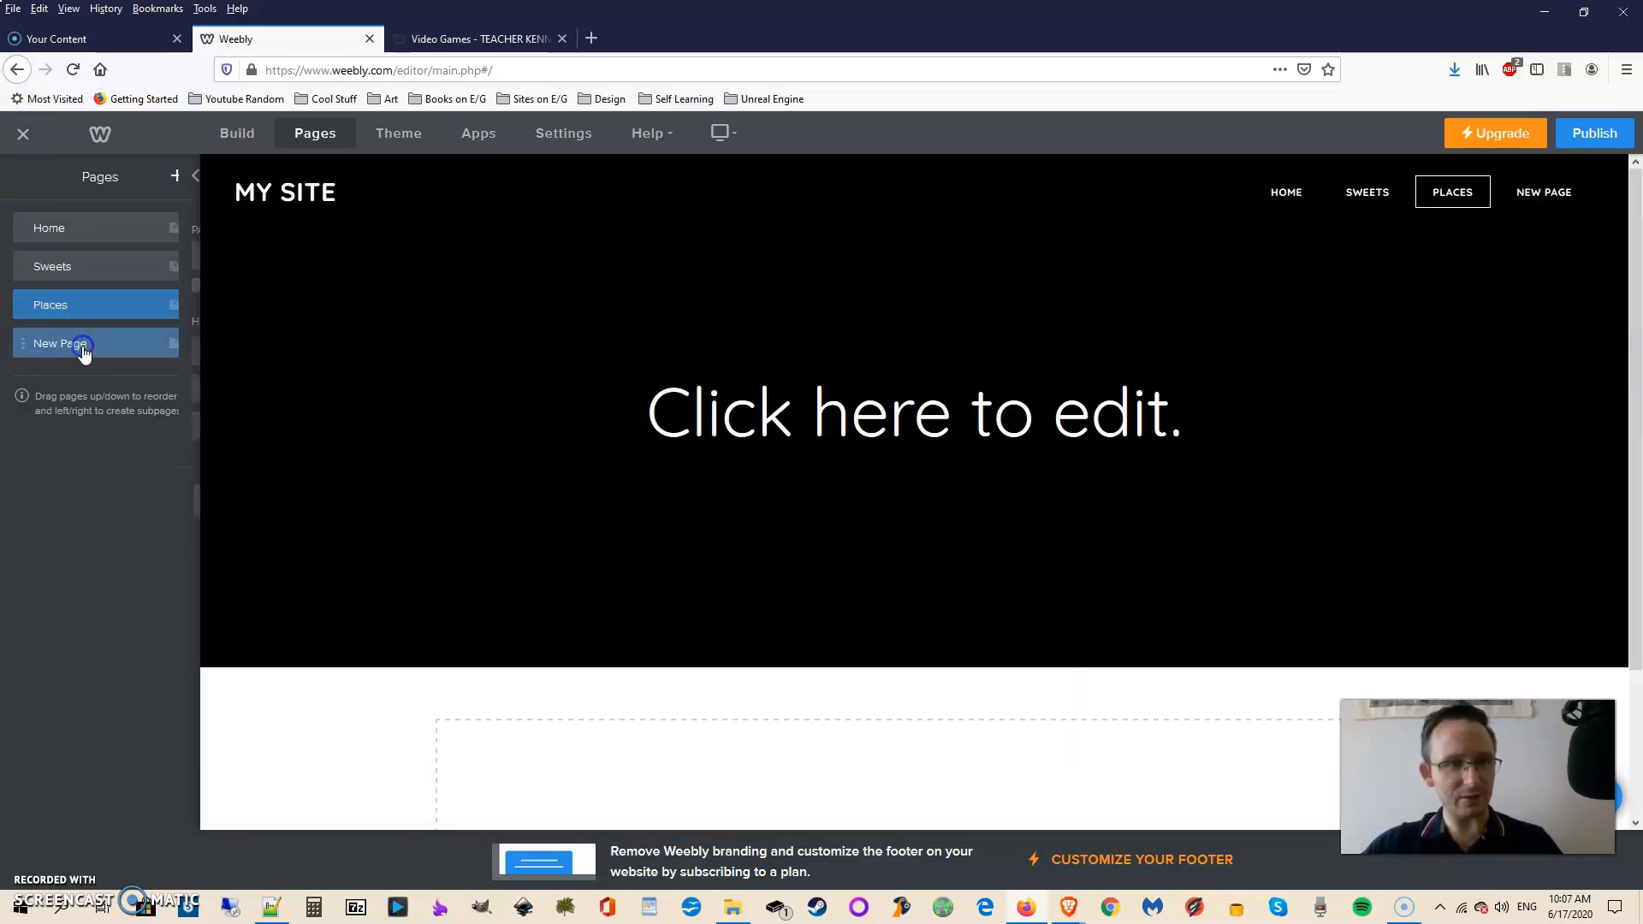
pyautogui.click(91, 256)
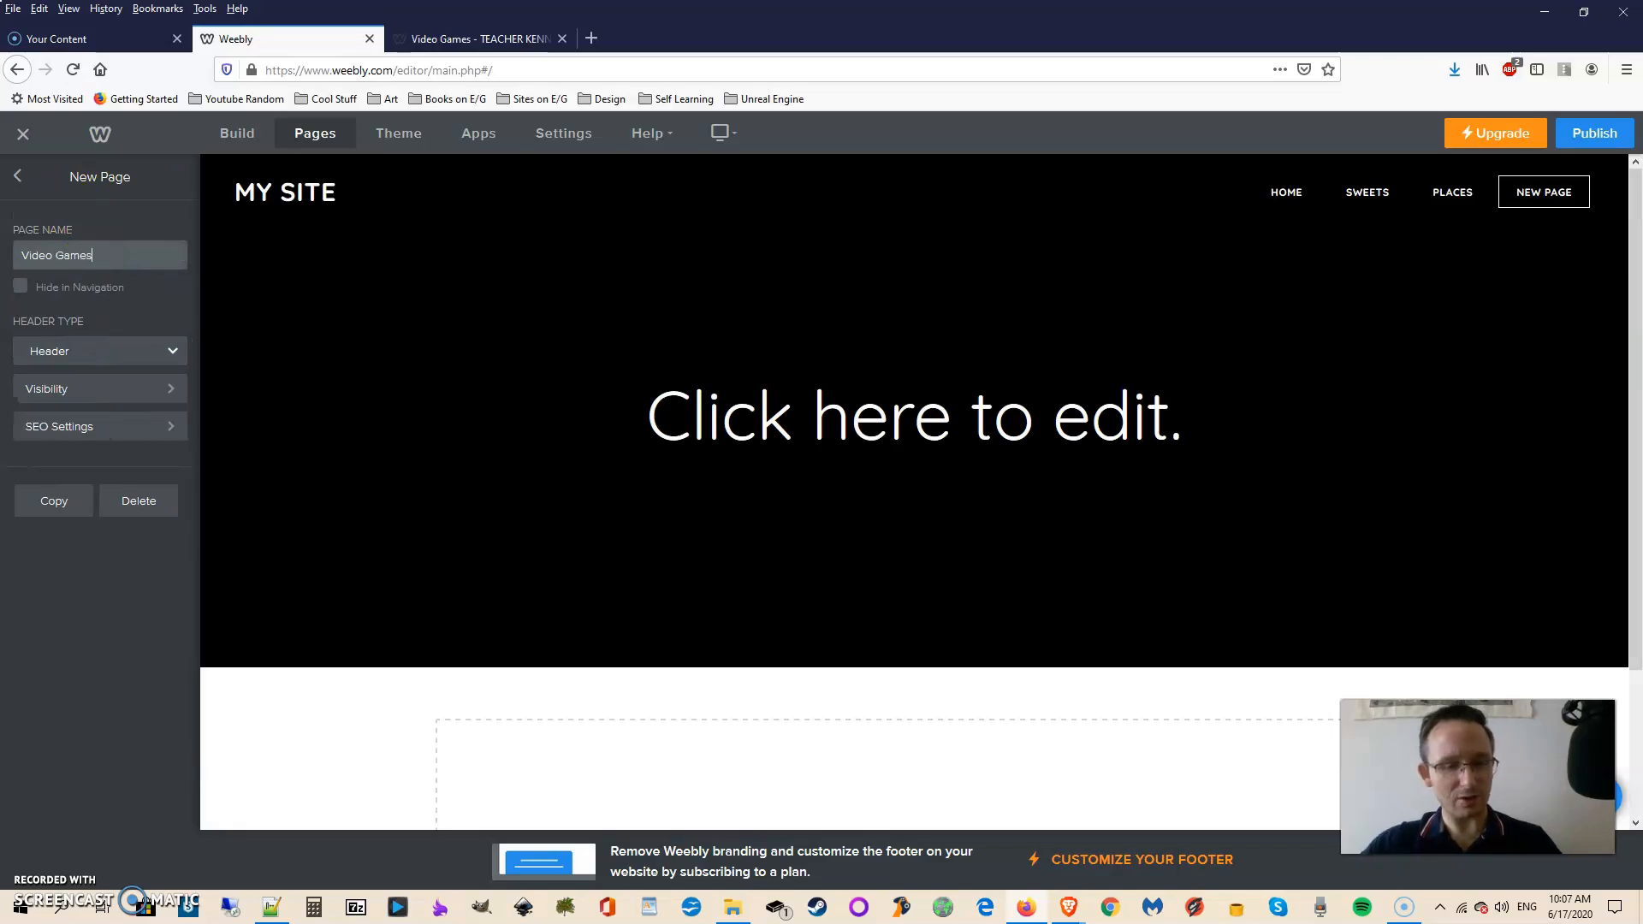
# - Go through the Home, Sweets, Places and Video Games links in the site's navigation to check the pages
pyautogui.click(1292, 187)
pyautogui.click(1355, 197)
pyautogui.click(1425, 192)
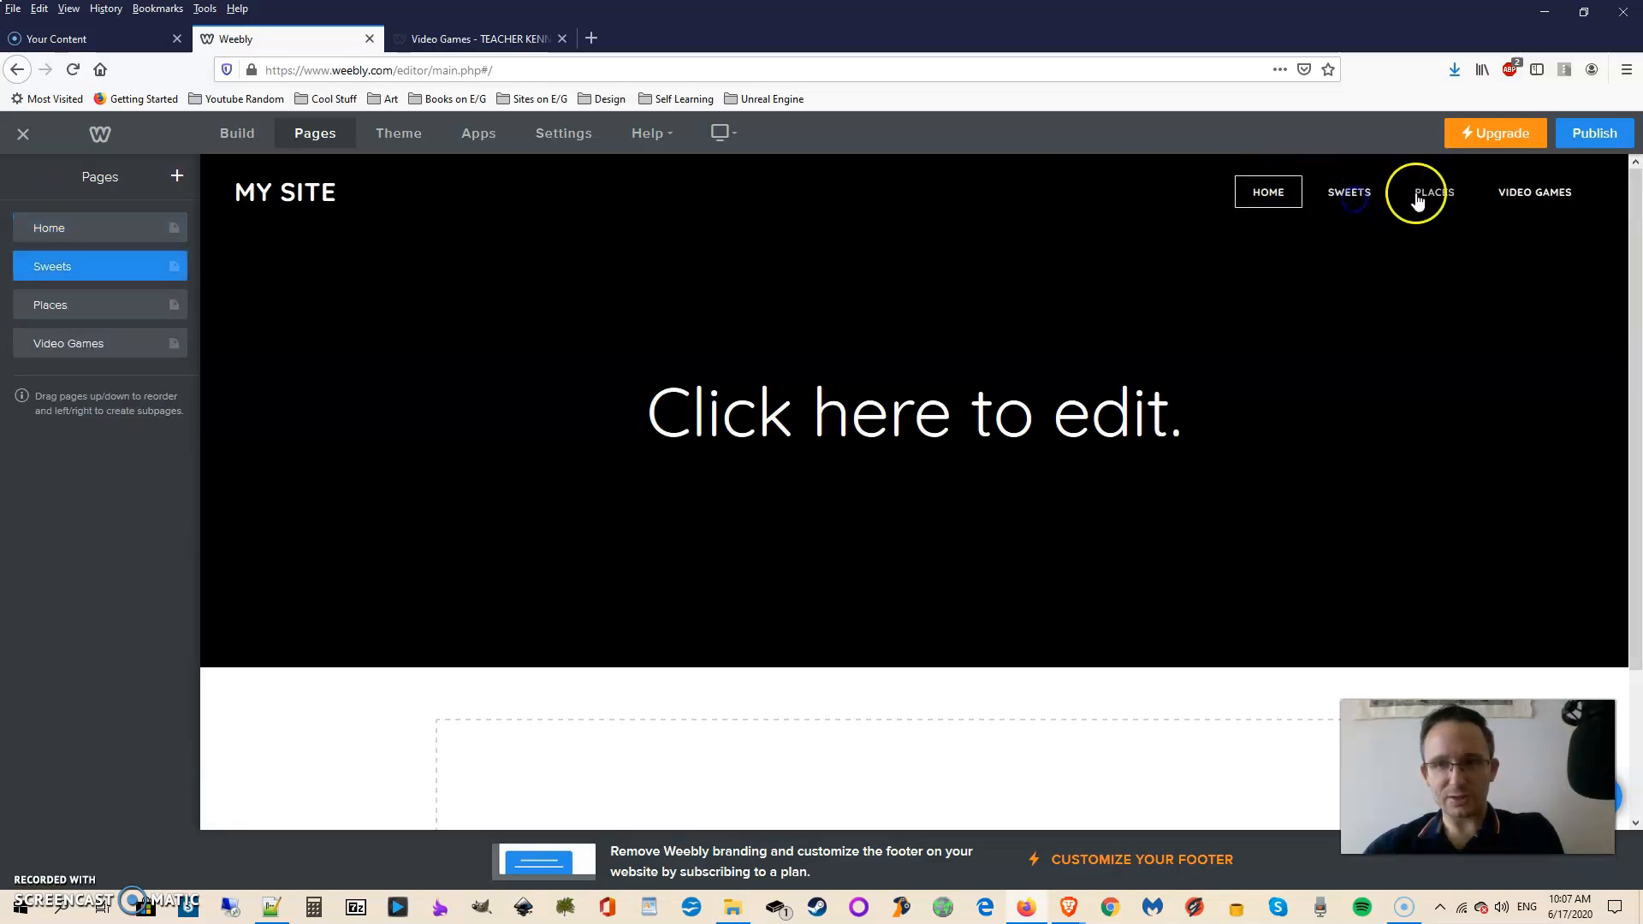
pyautogui.click(1525, 199)
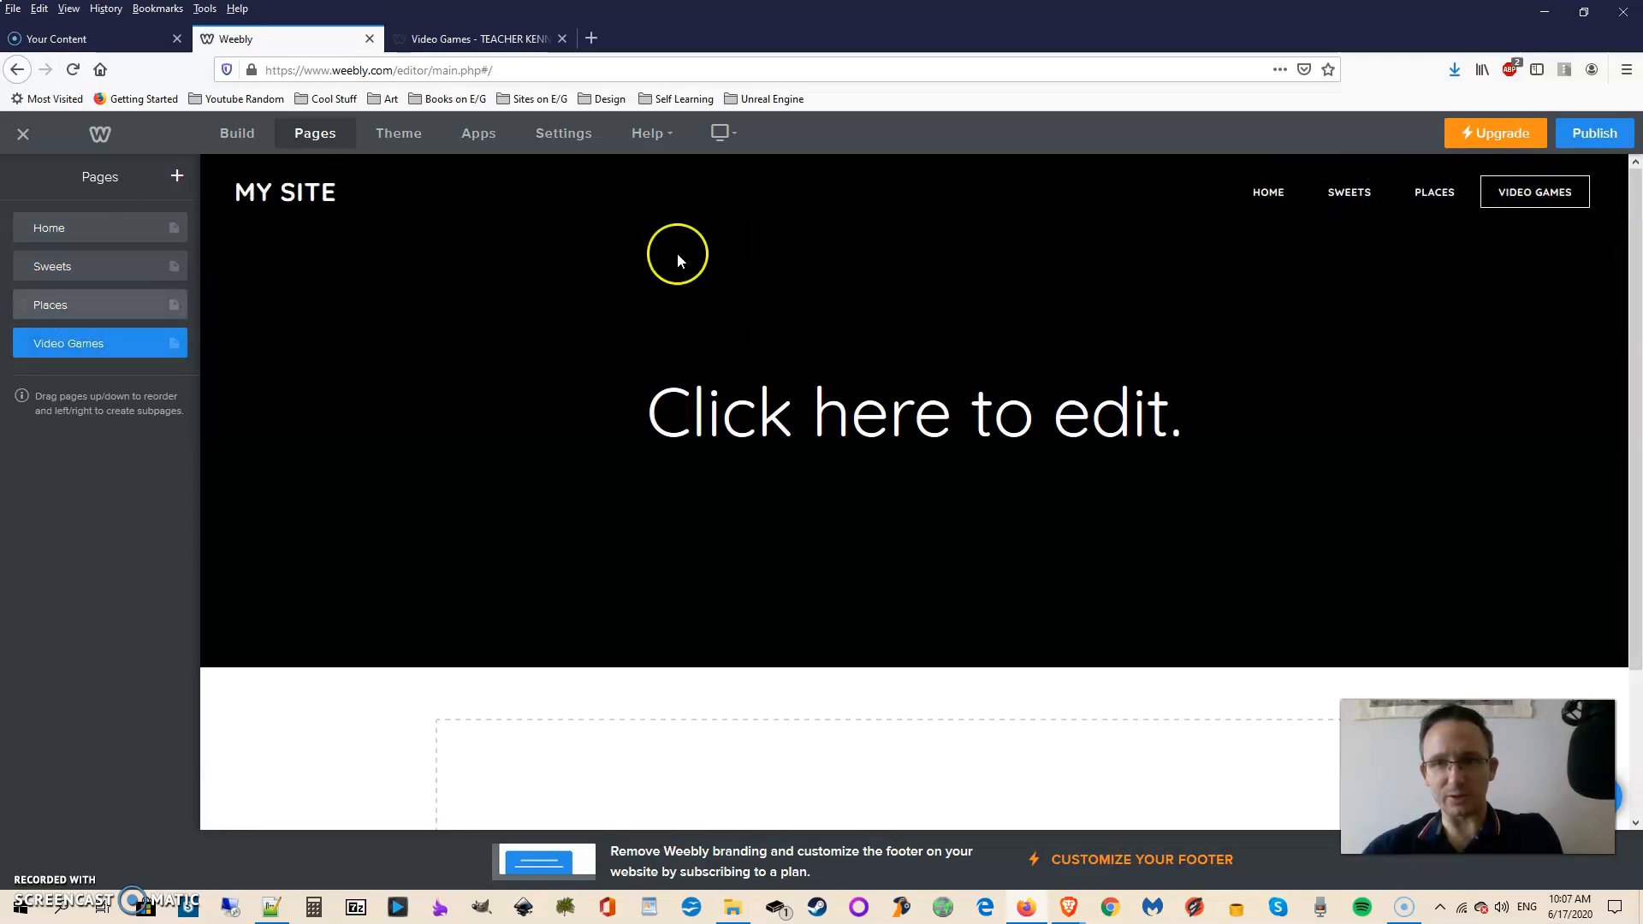
pyautogui.click(1352, 207)
# - Replace the placeholder header title with "Home" on the Home page and "Sweets" on the Sweets page
pyautogui.click(1269, 194)
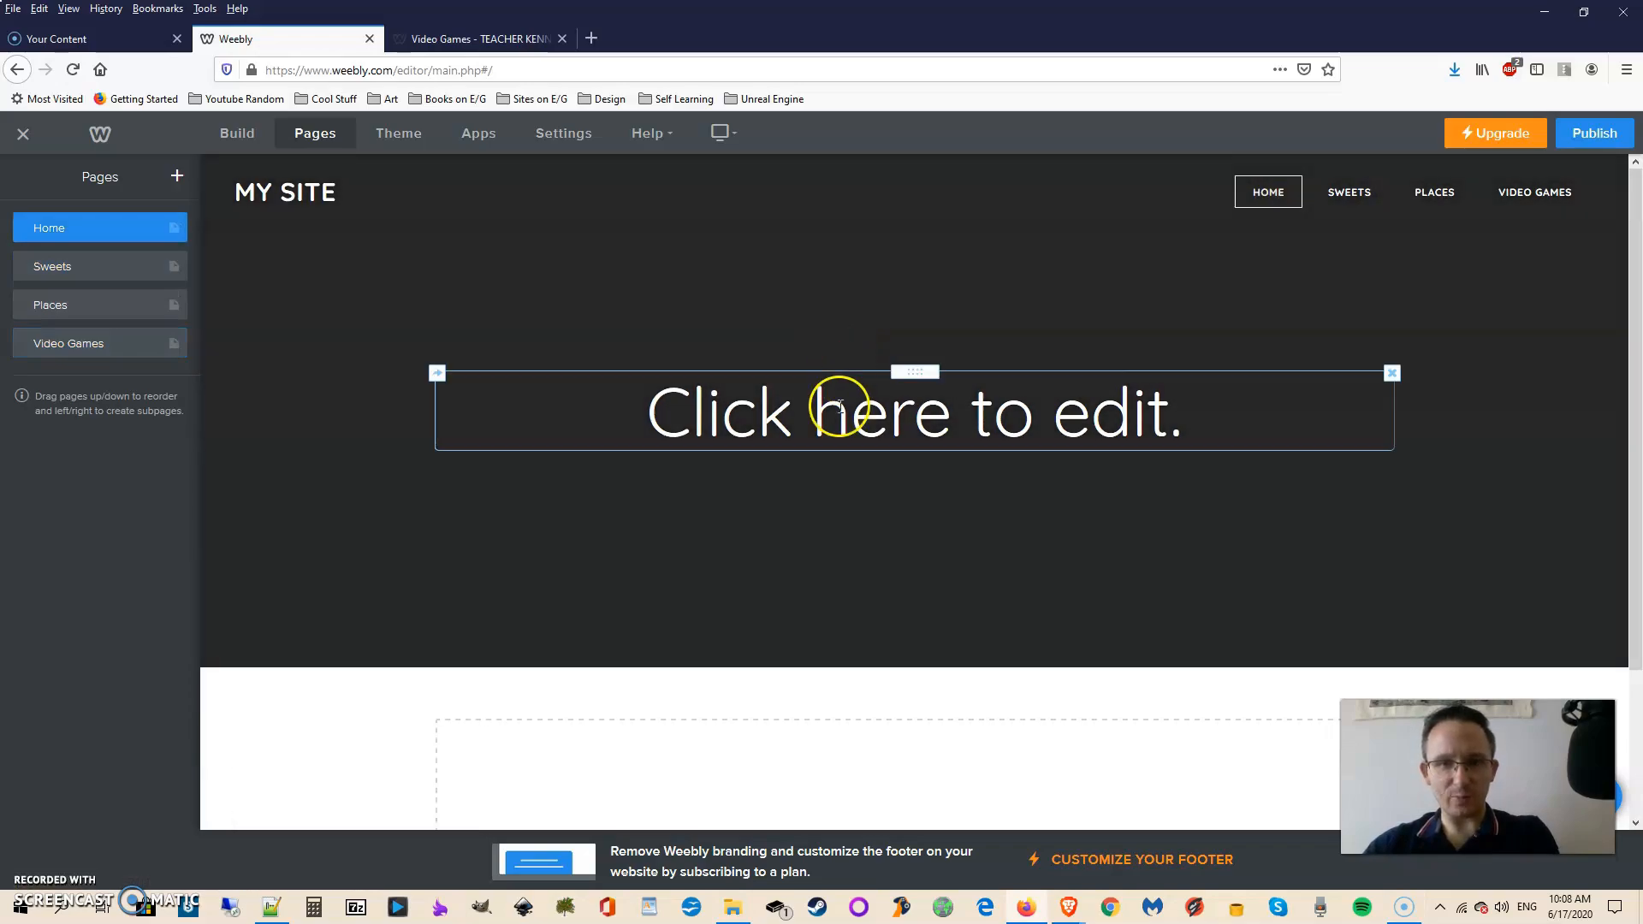
pyautogui.click(840, 408)
pyautogui.write('Home')
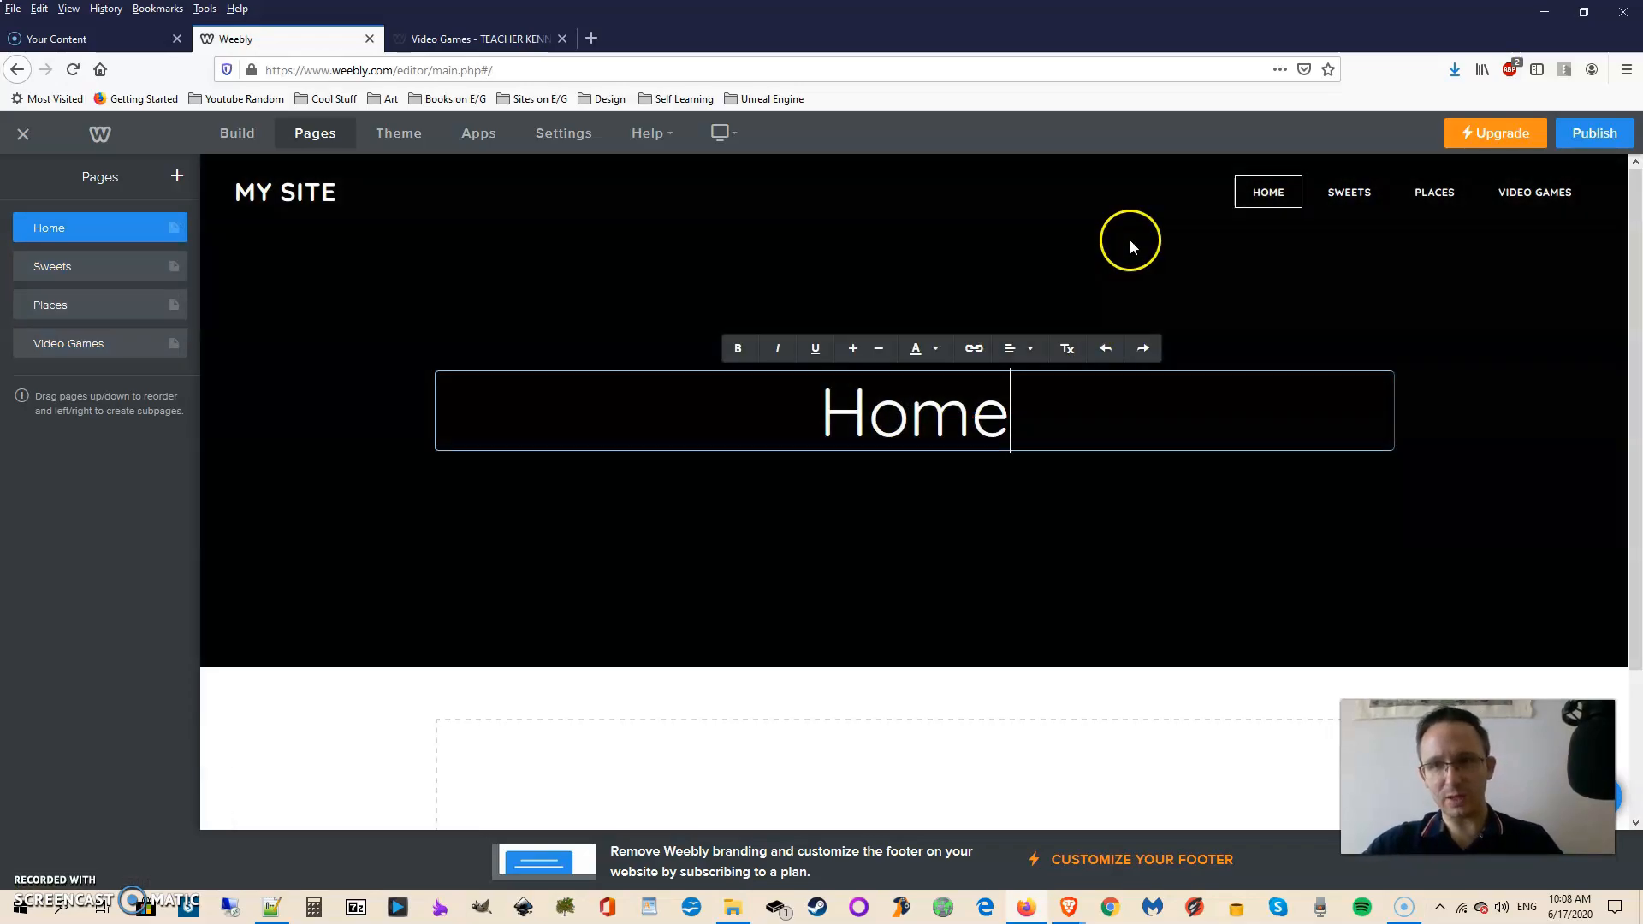
pyautogui.click(1341, 202)
pyautogui.click(1061, 378)
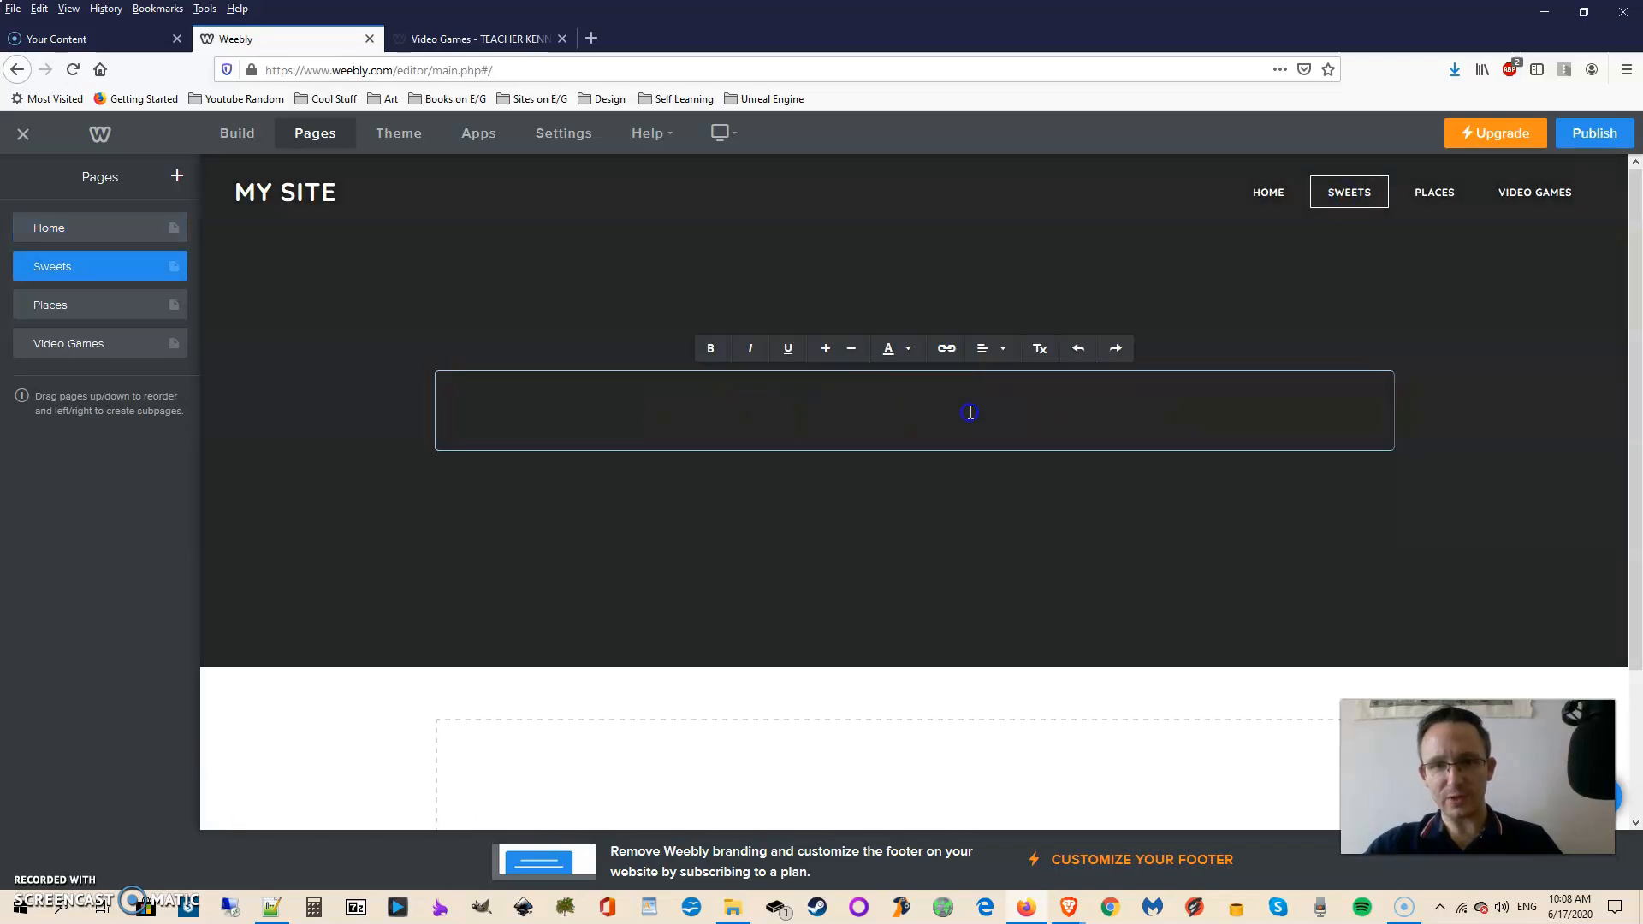
pyautogui.write('Sweets')
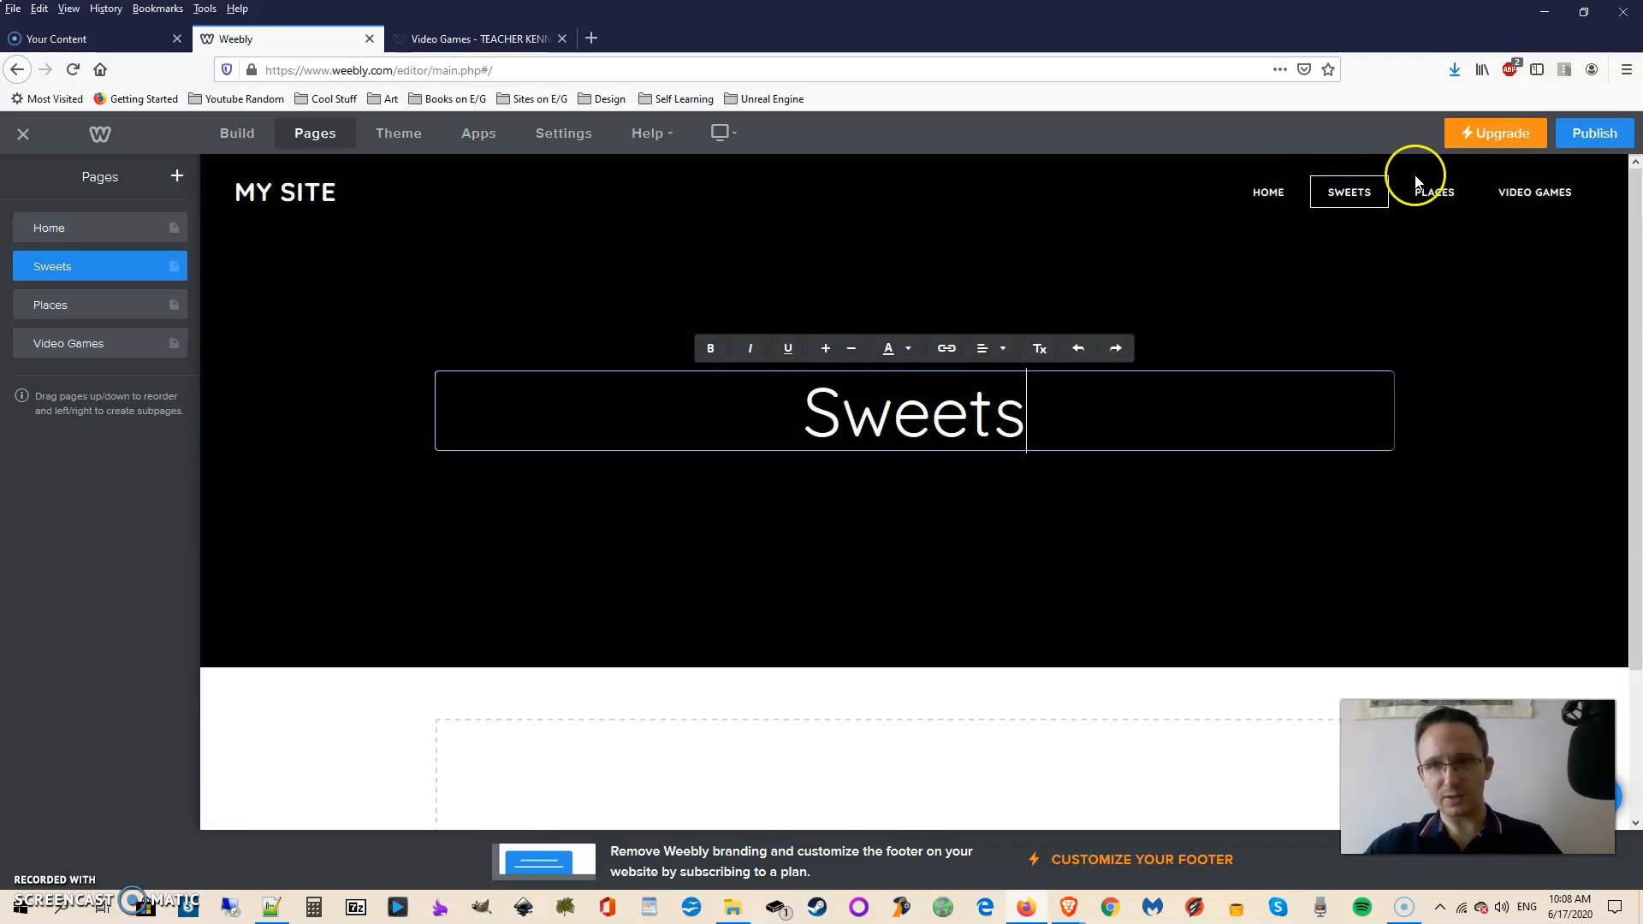
# - Replace the placeholder header title with "Places" on the Places page and "Video Games" on the Video Games page
pyautogui.click(1438, 197)
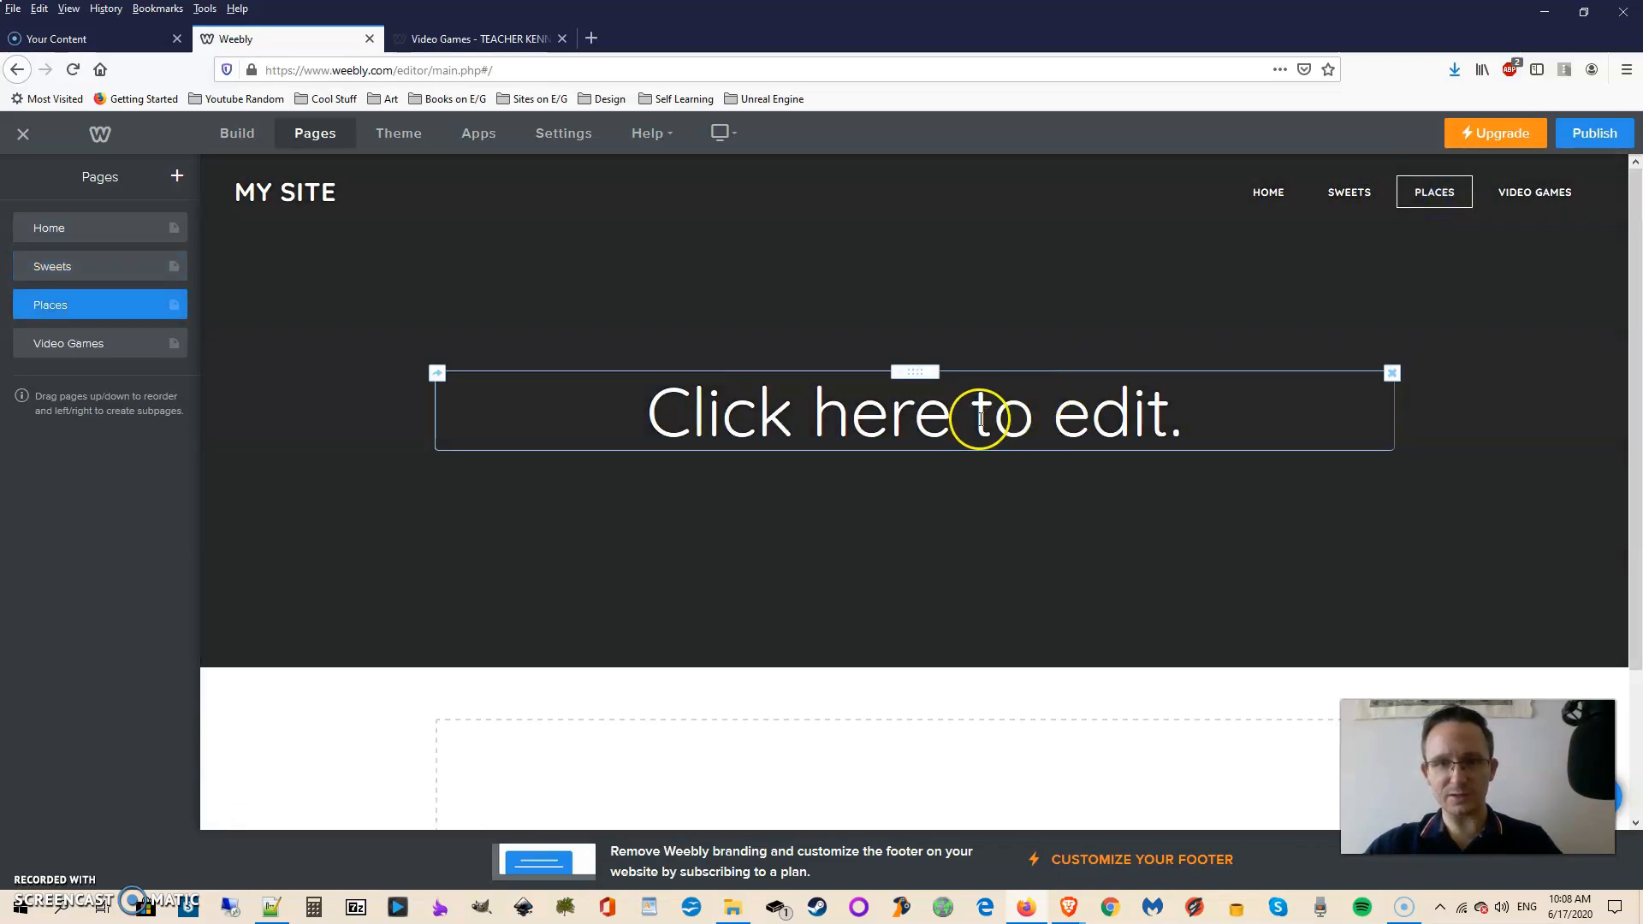
pyautogui.click(980, 420)
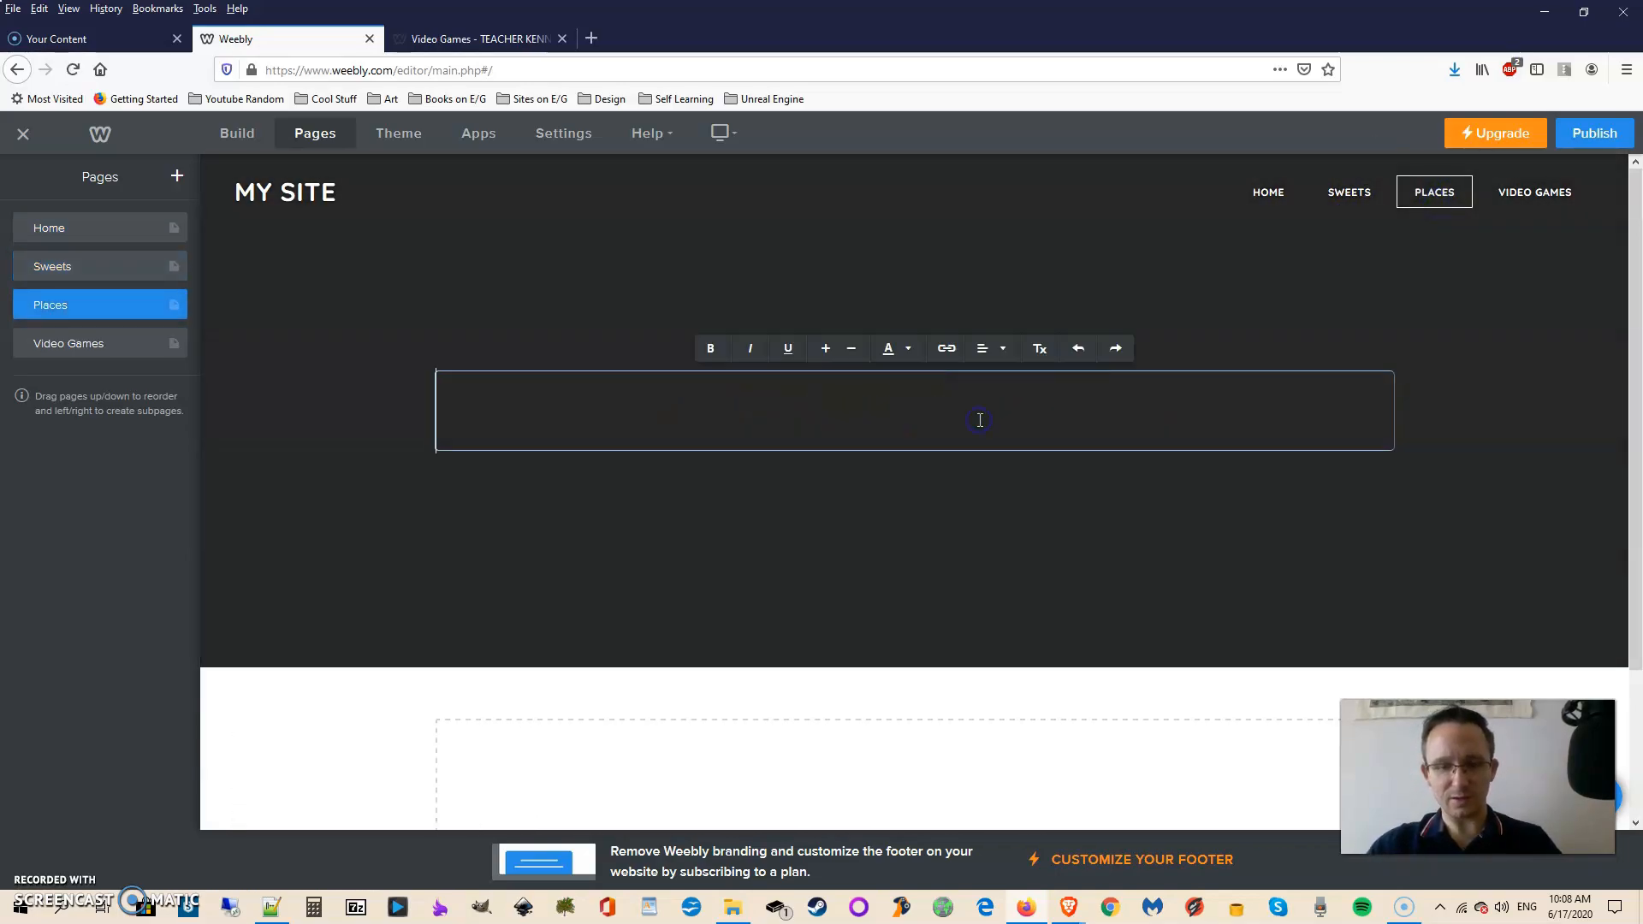
pyautogui.write('Places')
pyautogui.click(1532, 192)
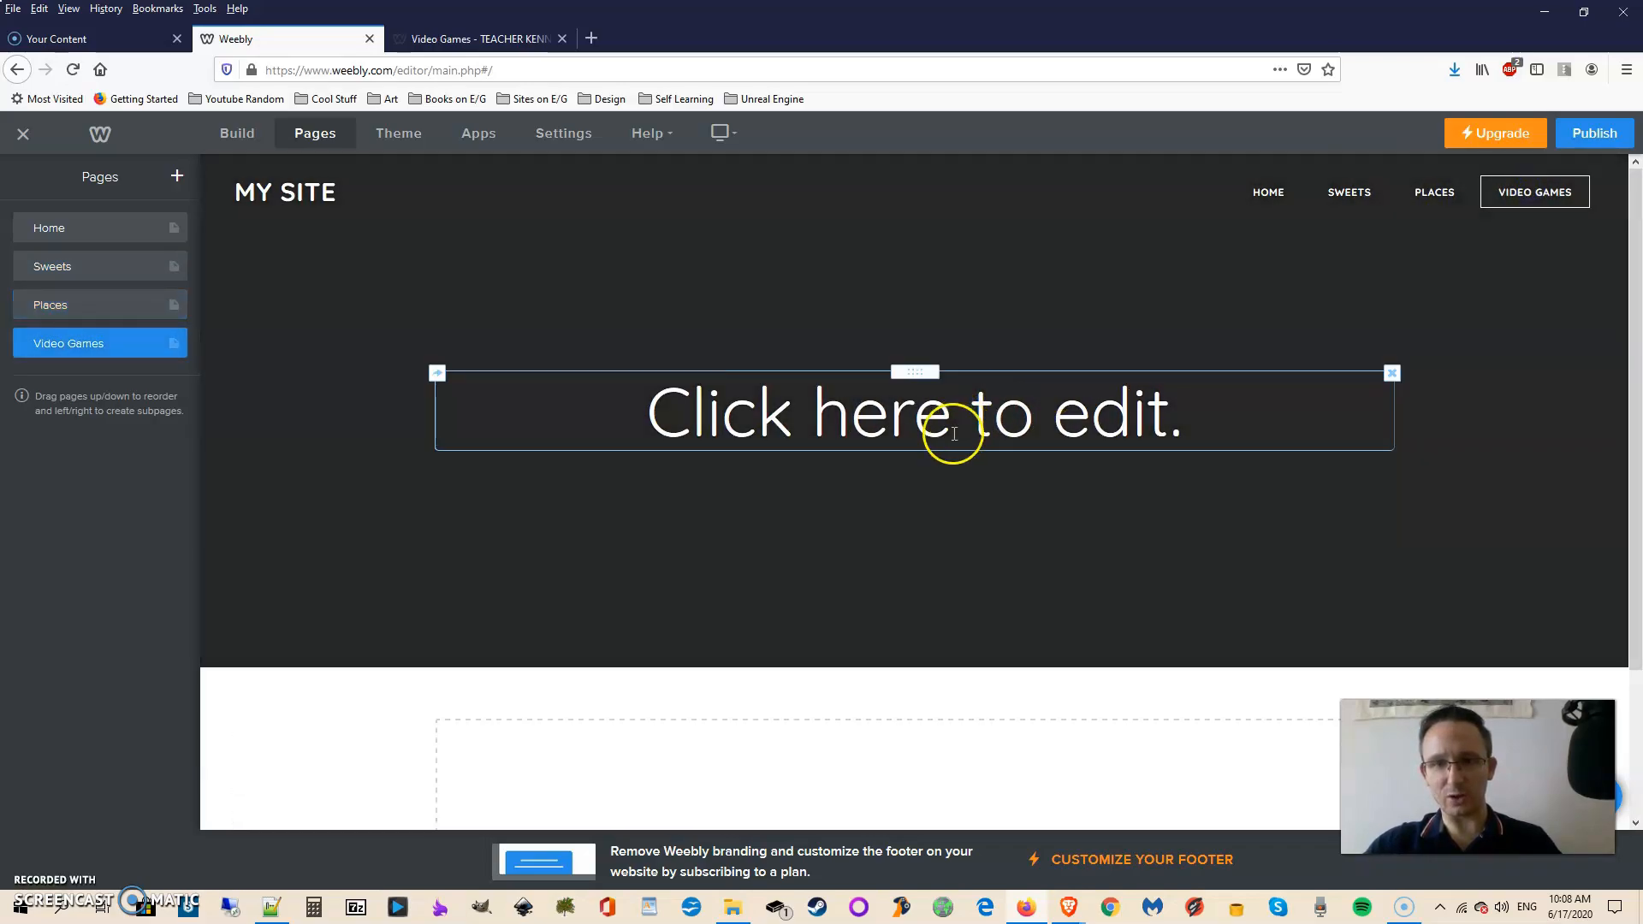
pyautogui.click(949, 432)
pyautogui.write('Video Games')
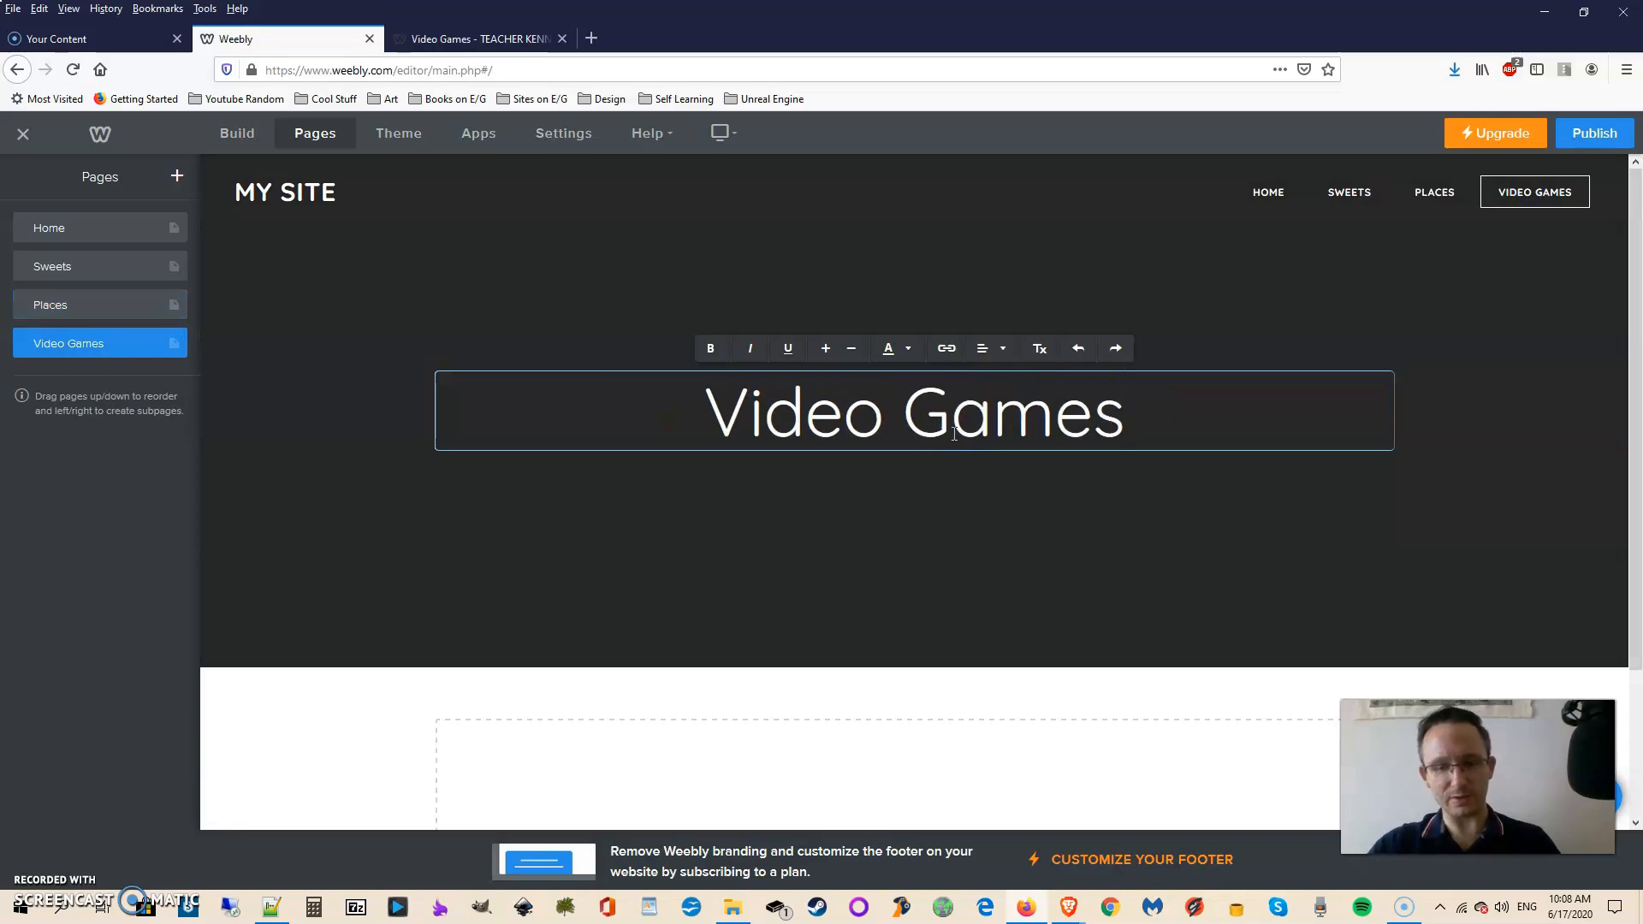
pyautogui.click(1350, 192)
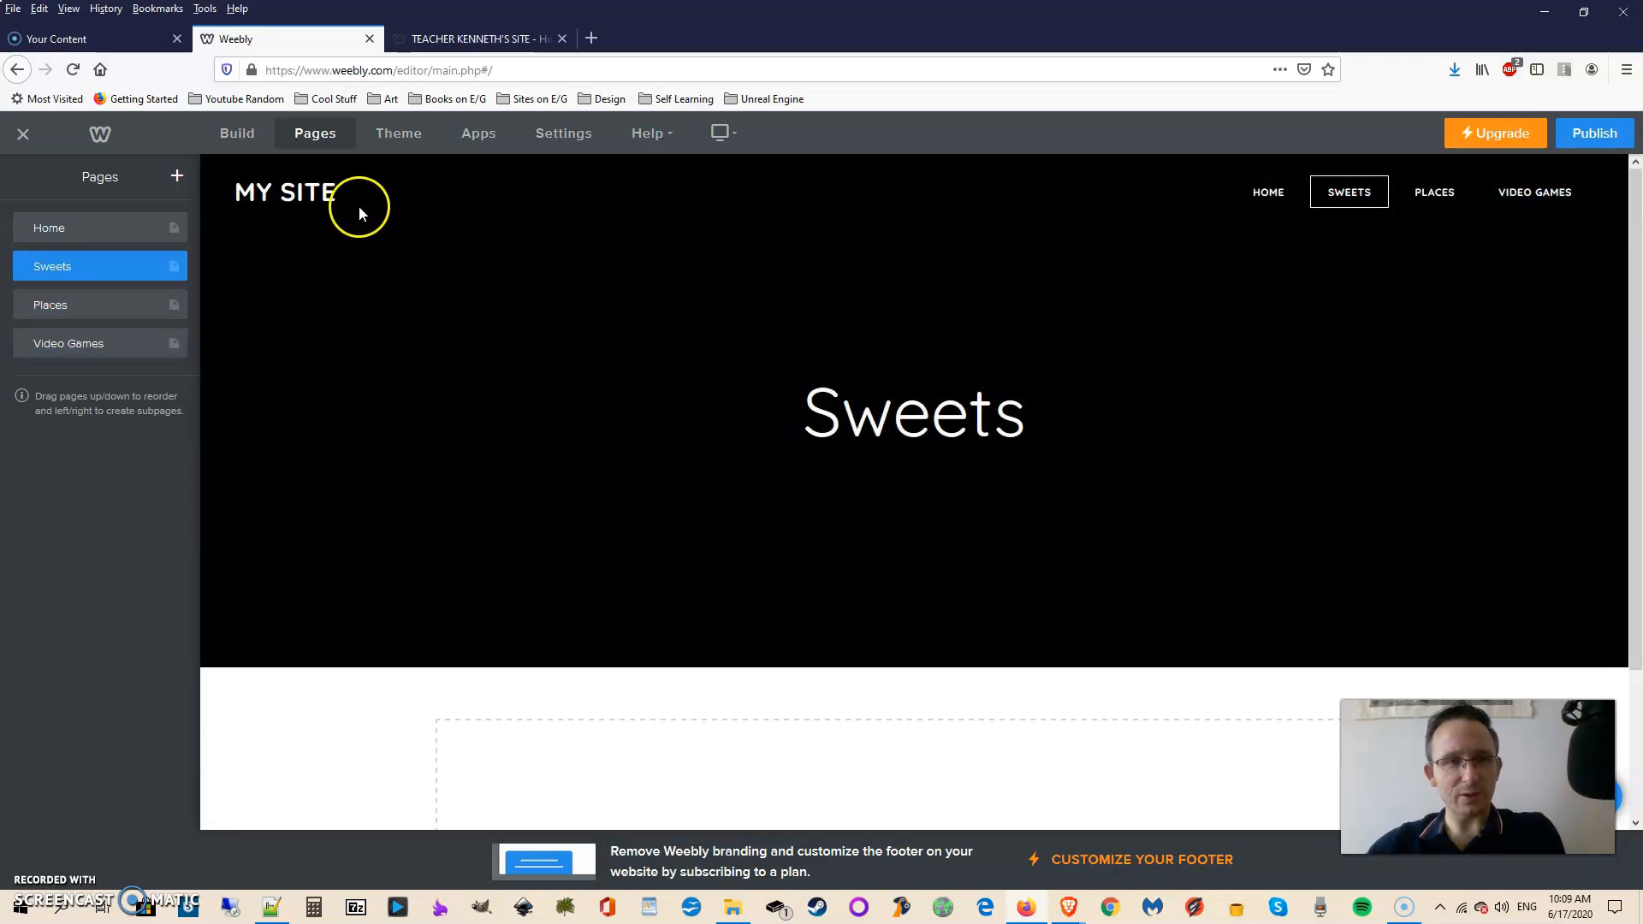
# - Add a text element below the Home page's header title reading "Welcome to my awesome site!"
pyautogui.click(313, 135)
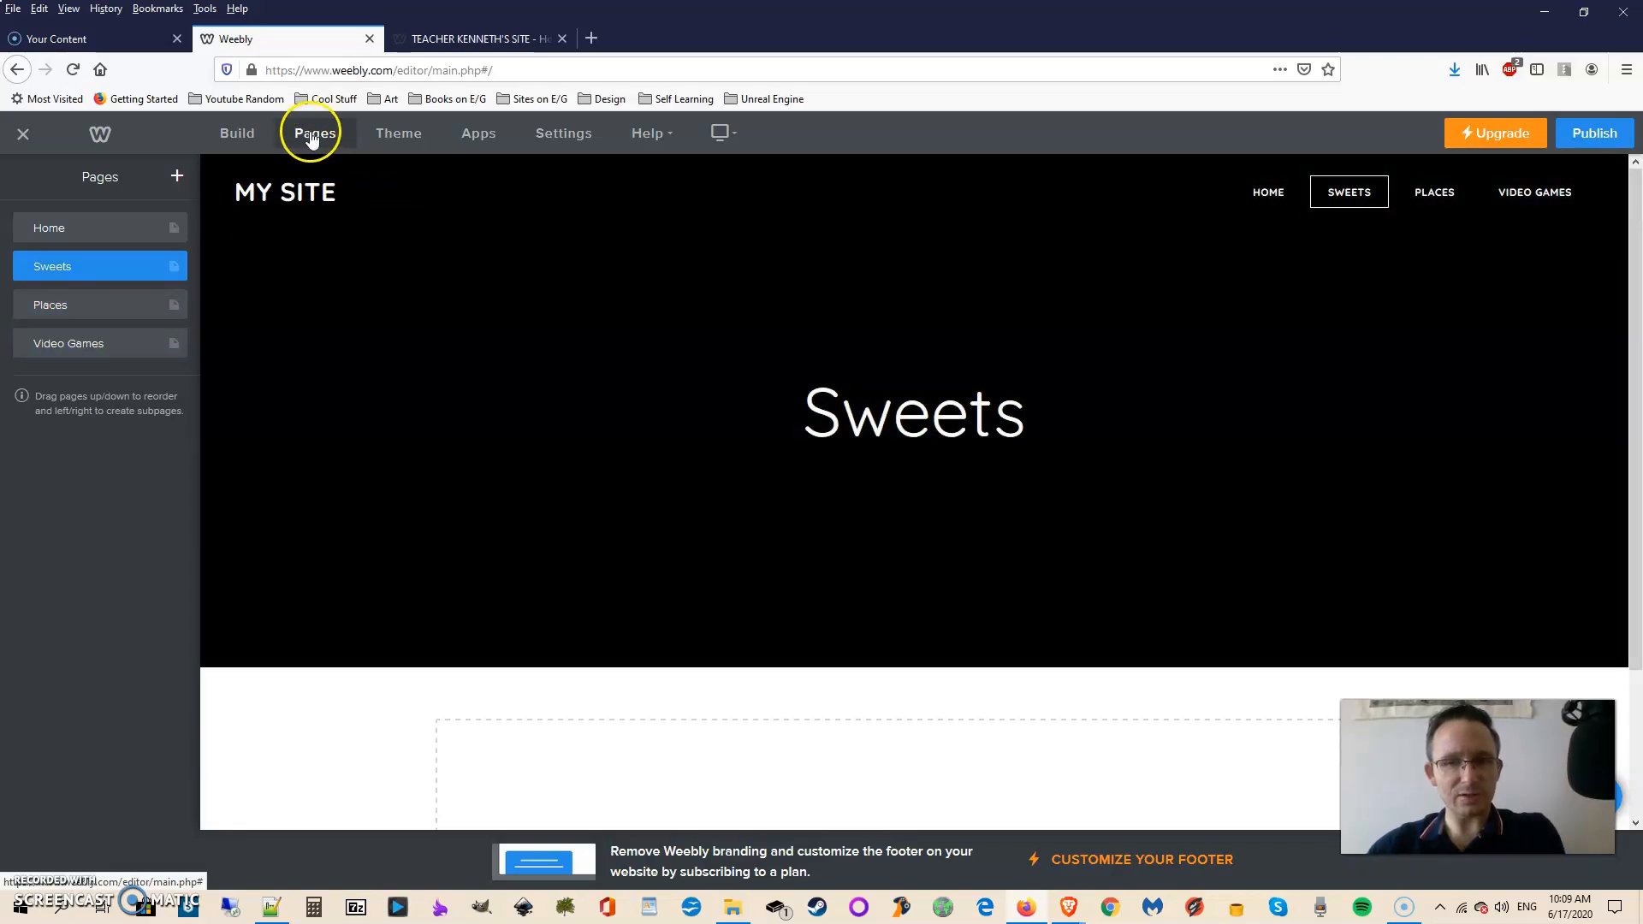
pyautogui.click(240, 137)
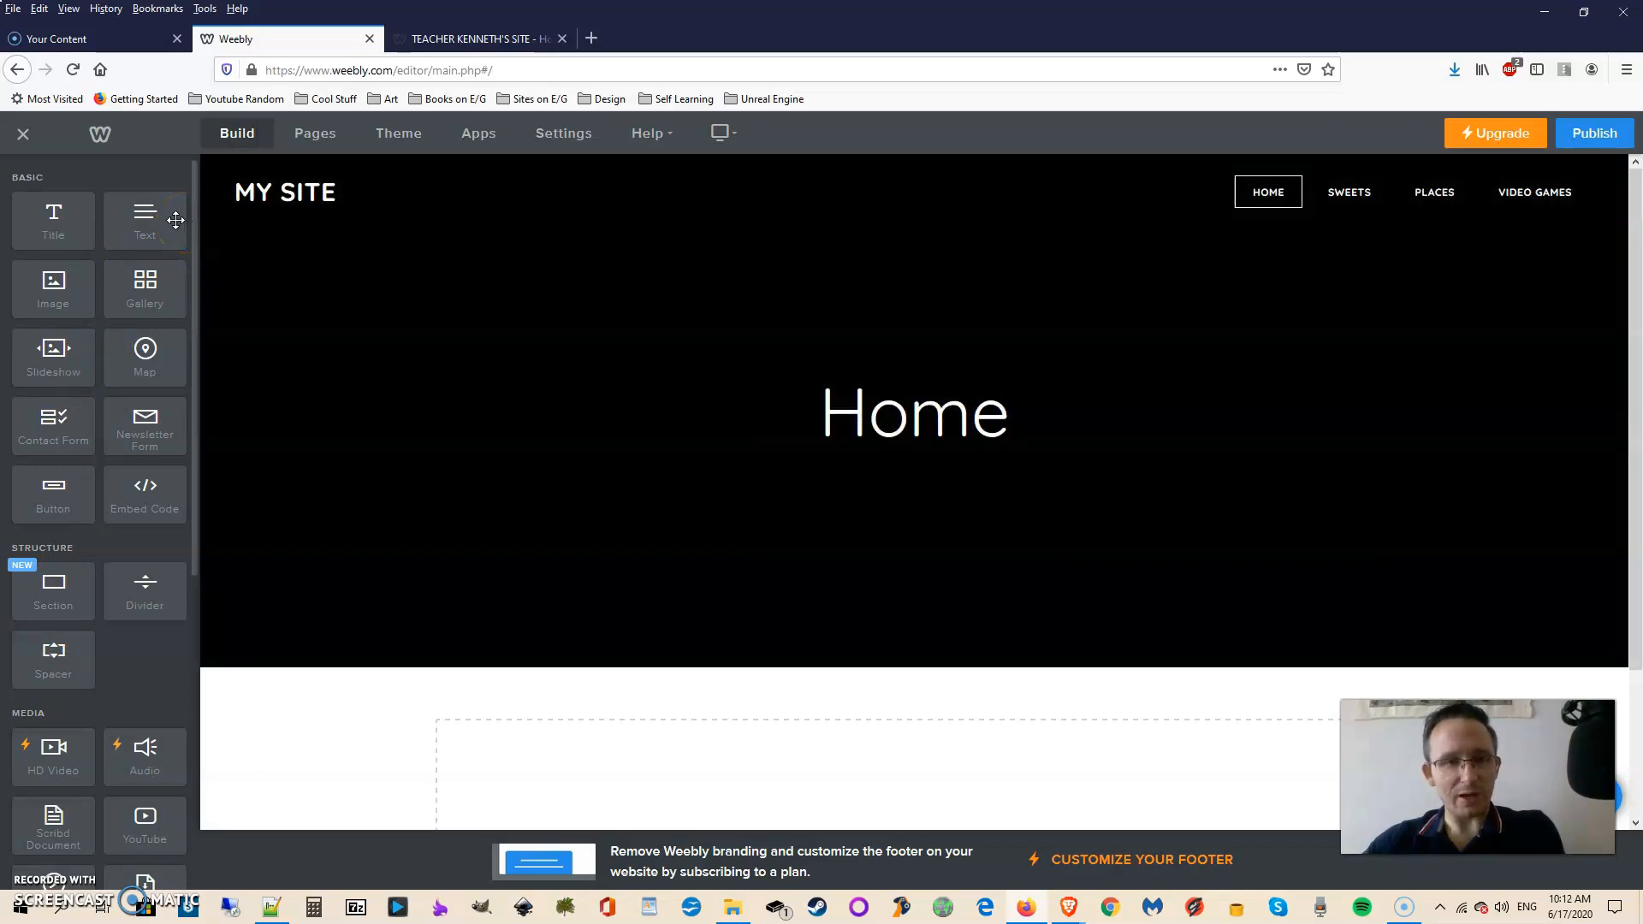
pyautogui.moveTo(175, 219); pyautogui.dragTo(884, 461)
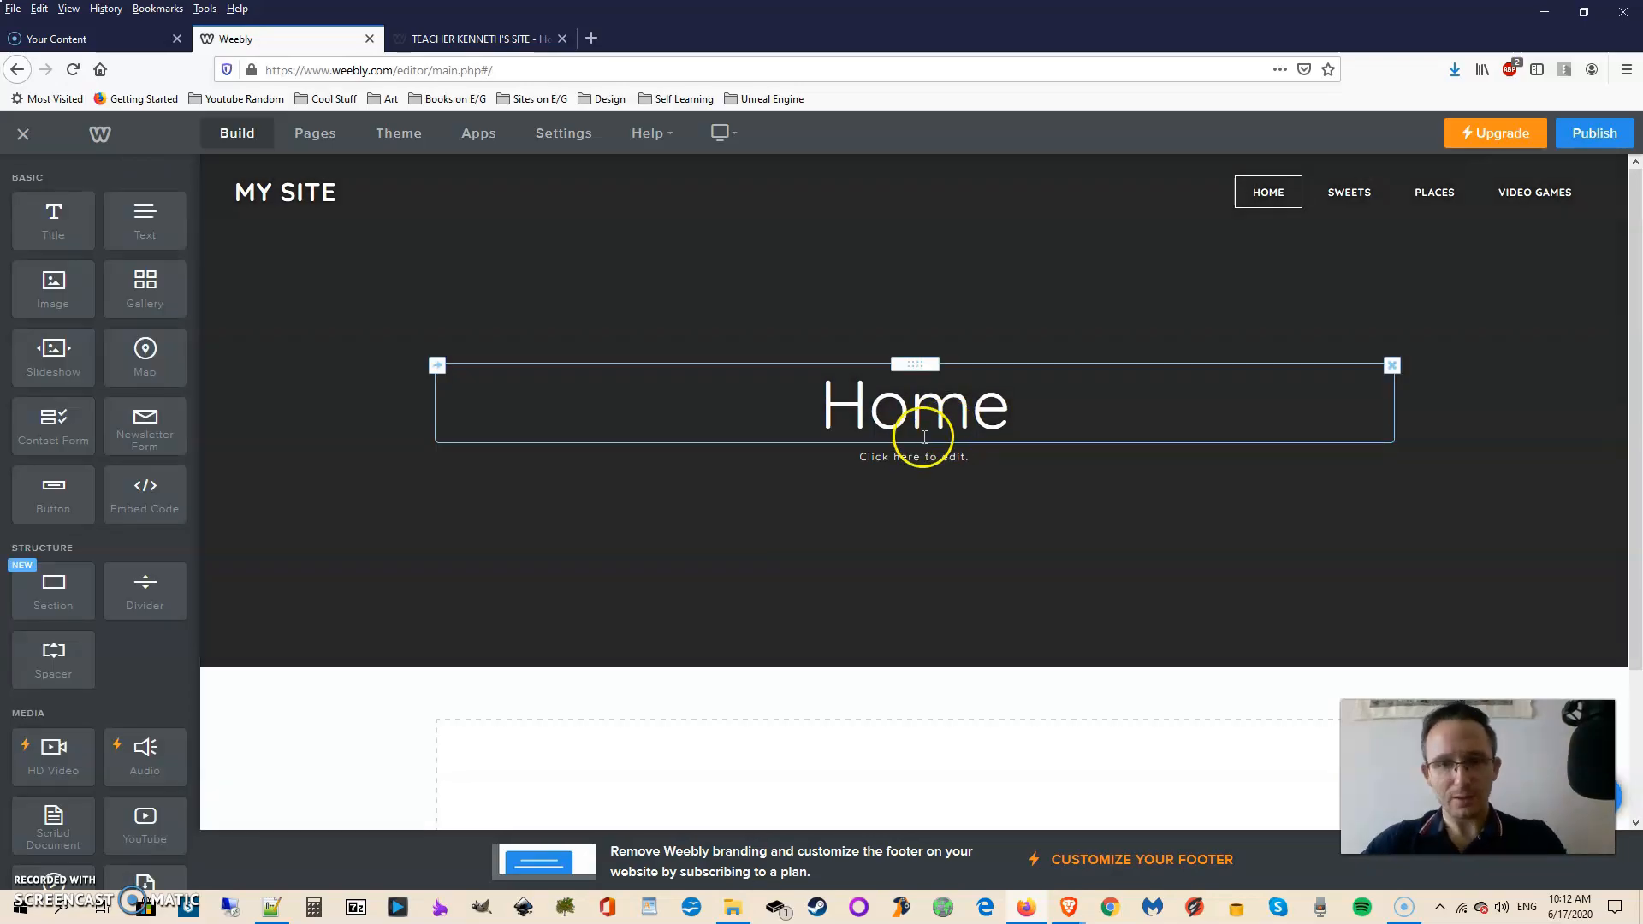
pyautogui.click(987, 456)
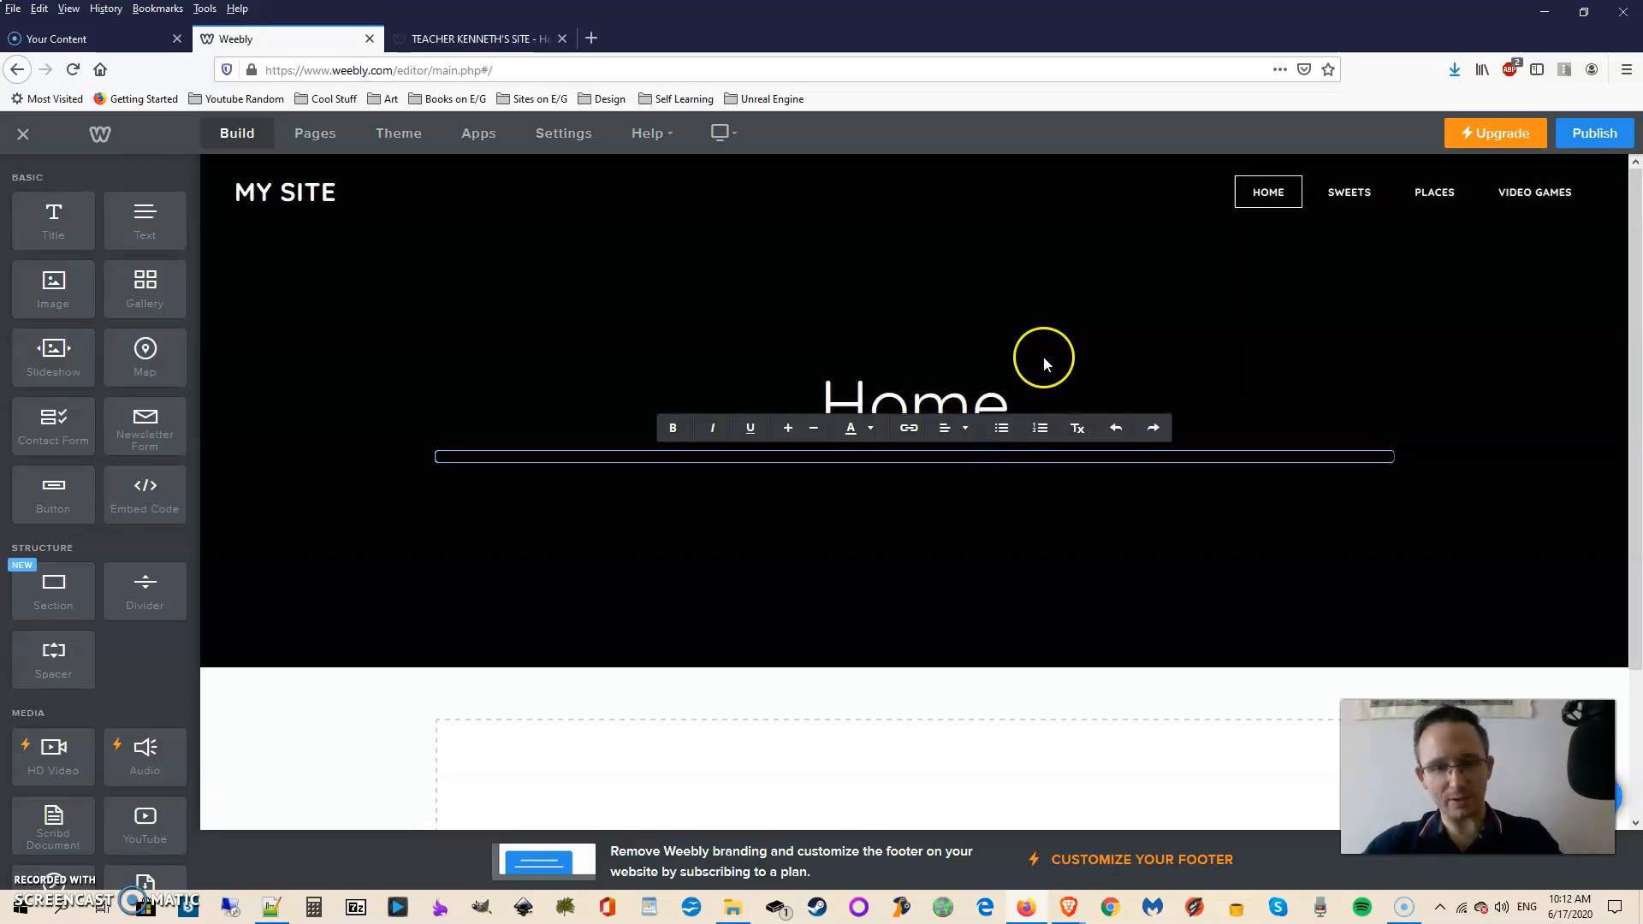
pyautogui.write('Welcome to my awesome site!')
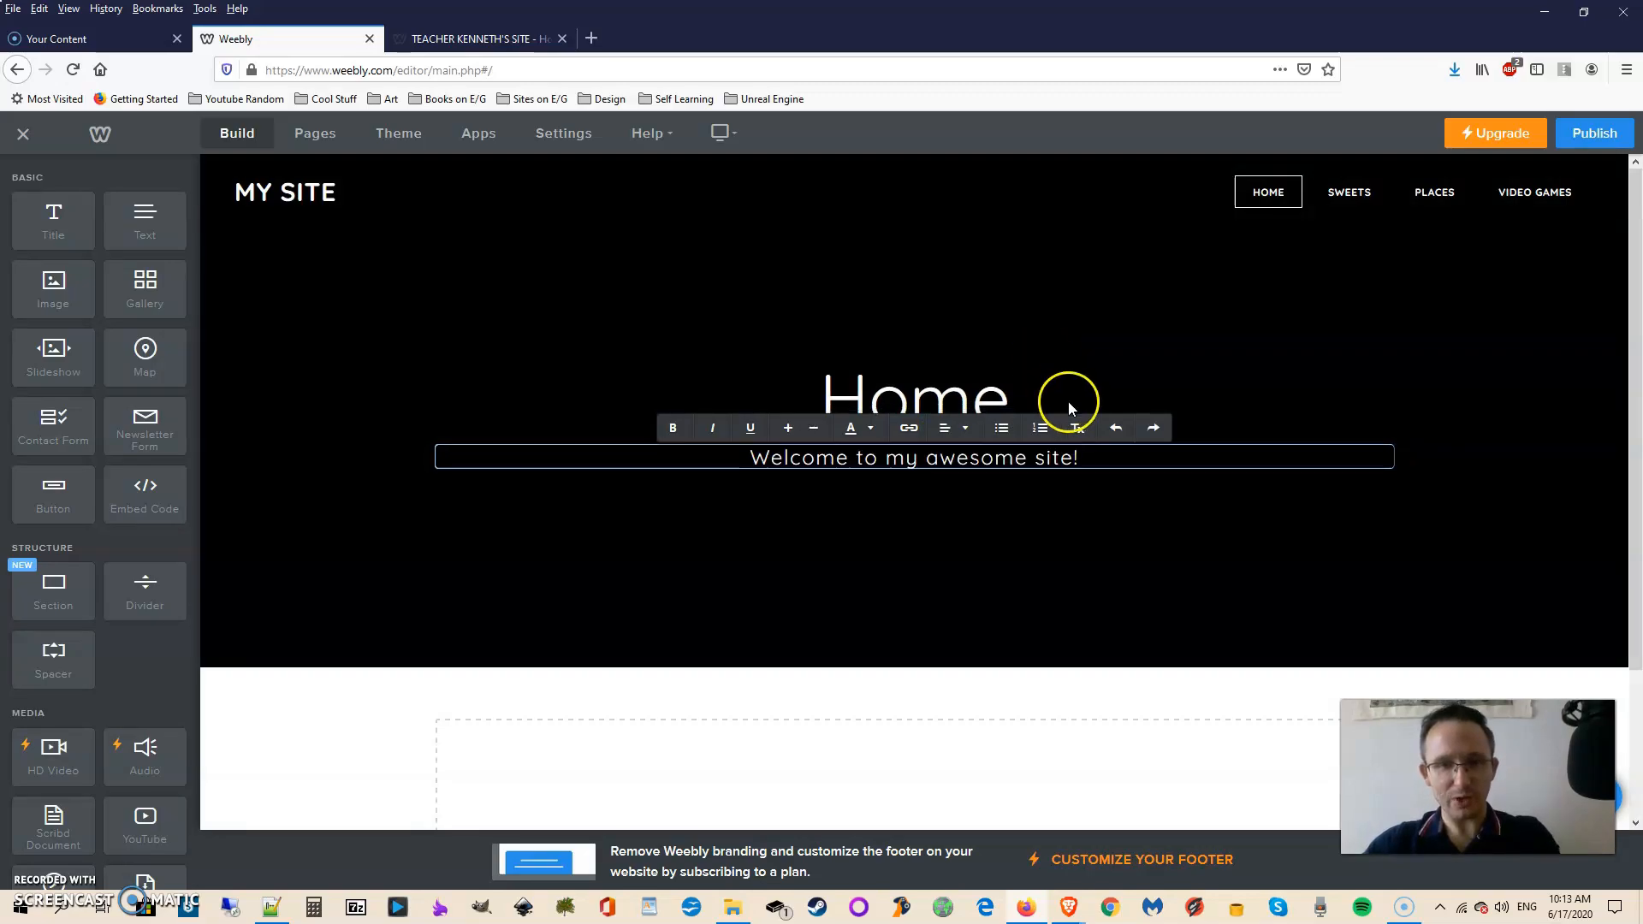
# - Adjust the font size of the Home page's welcome line and colour it light red
pyautogui.click(1087, 453)
pyautogui.moveTo(1087, 455); pyautogui.dragTo(741, 459)
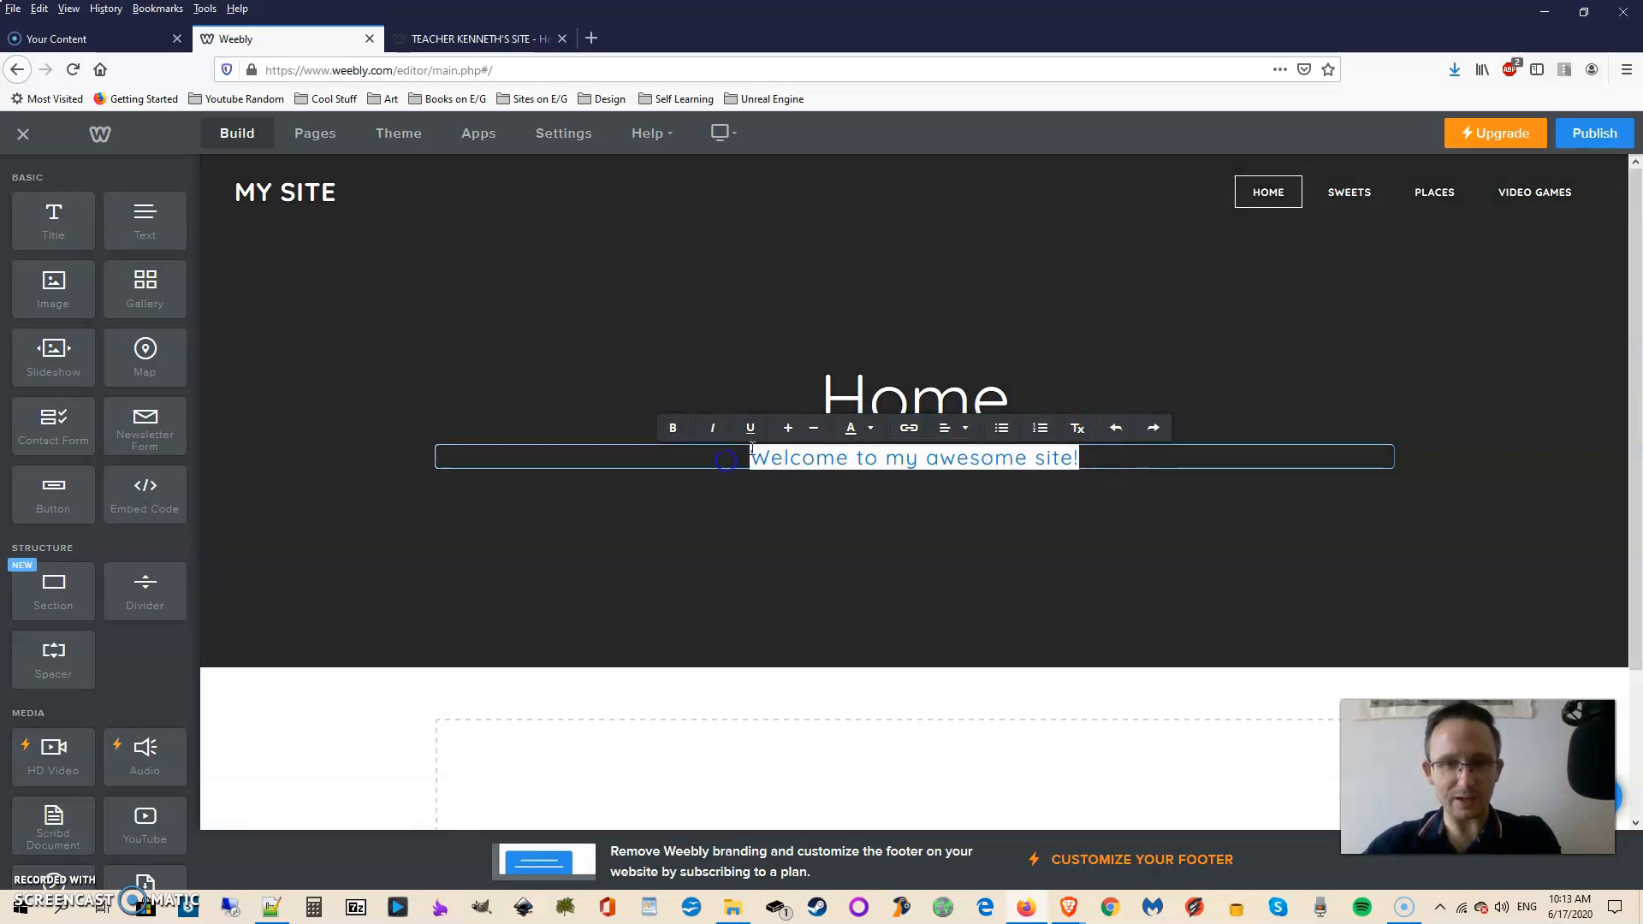
pyautogui.click(813, 428)
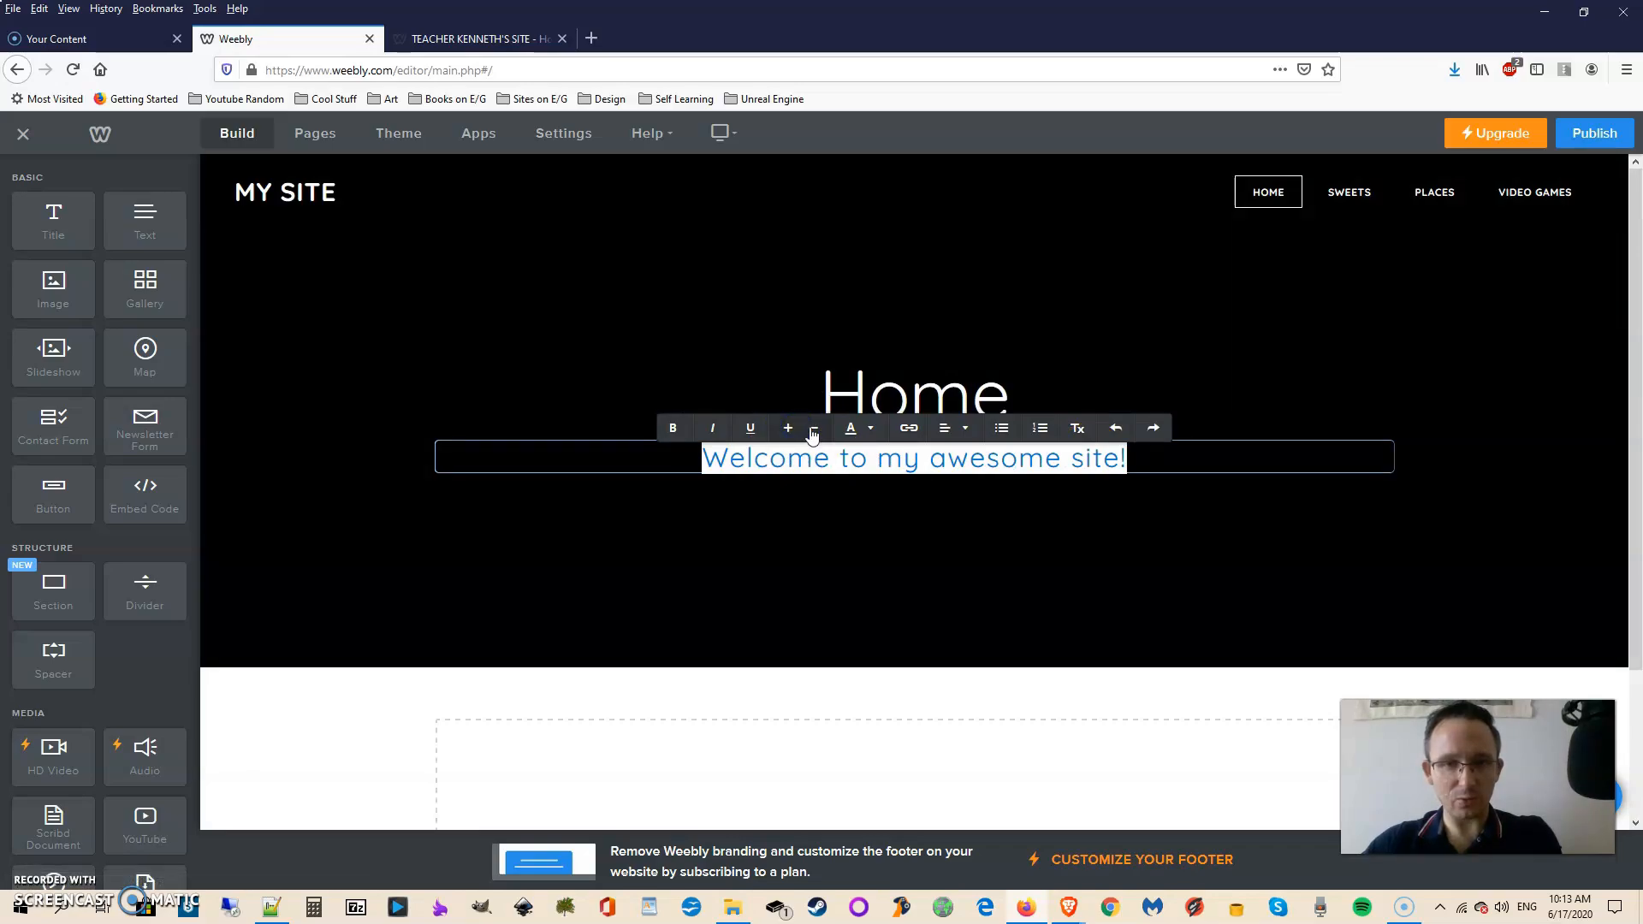
pyautogui.click(873, 433)
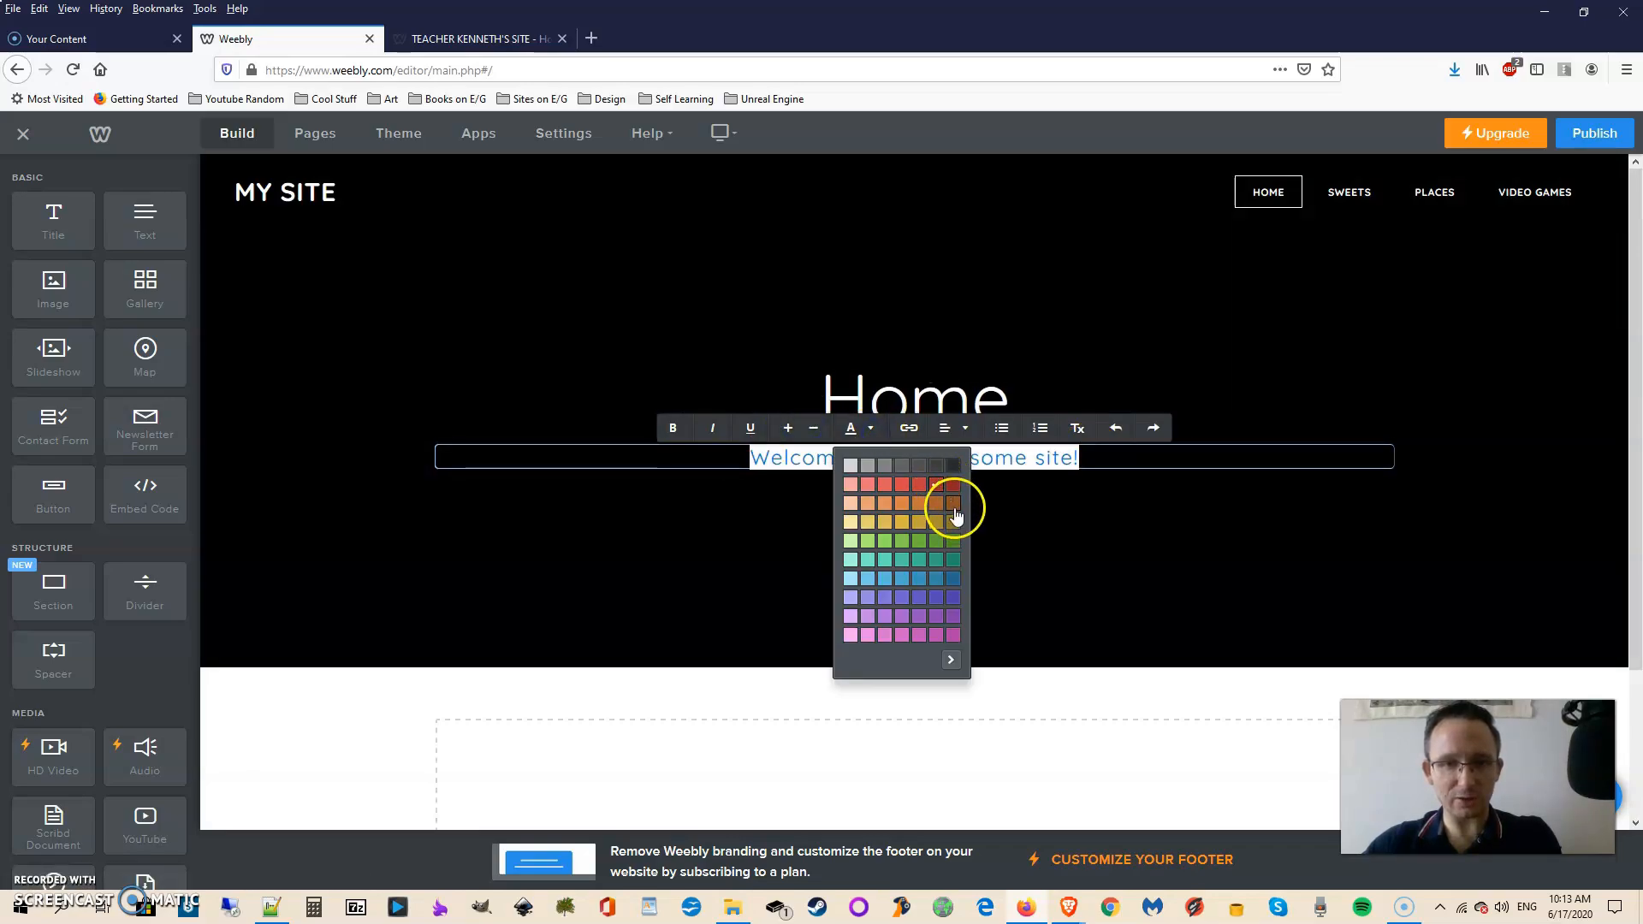
pyautogui.click(853, 486)
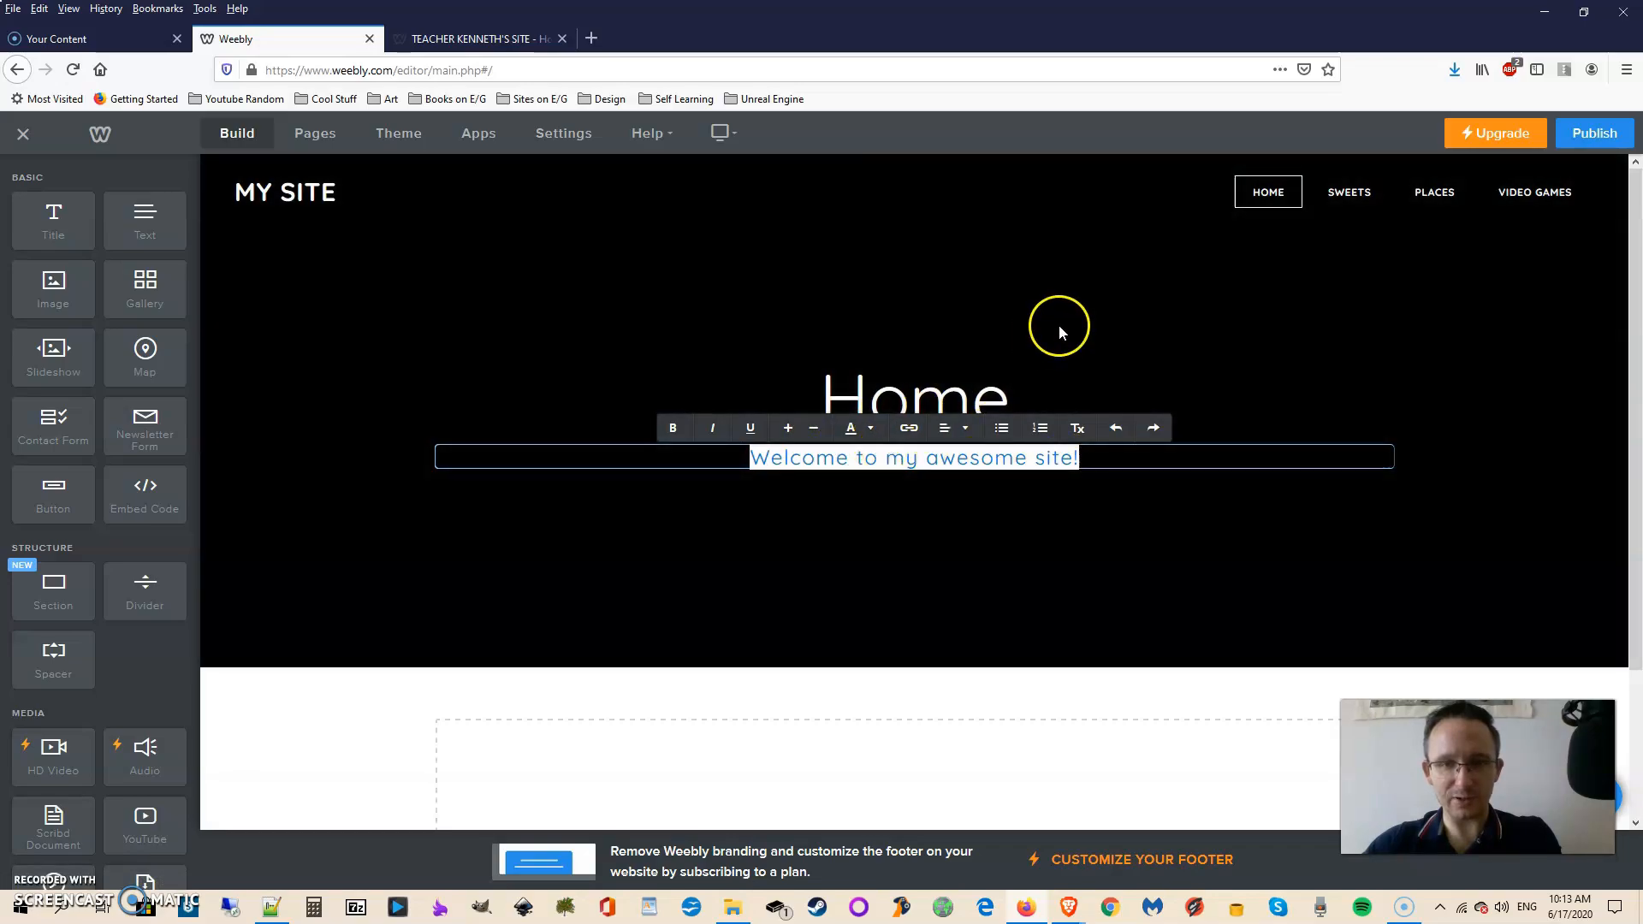
pyautogui.click(1058, 338)
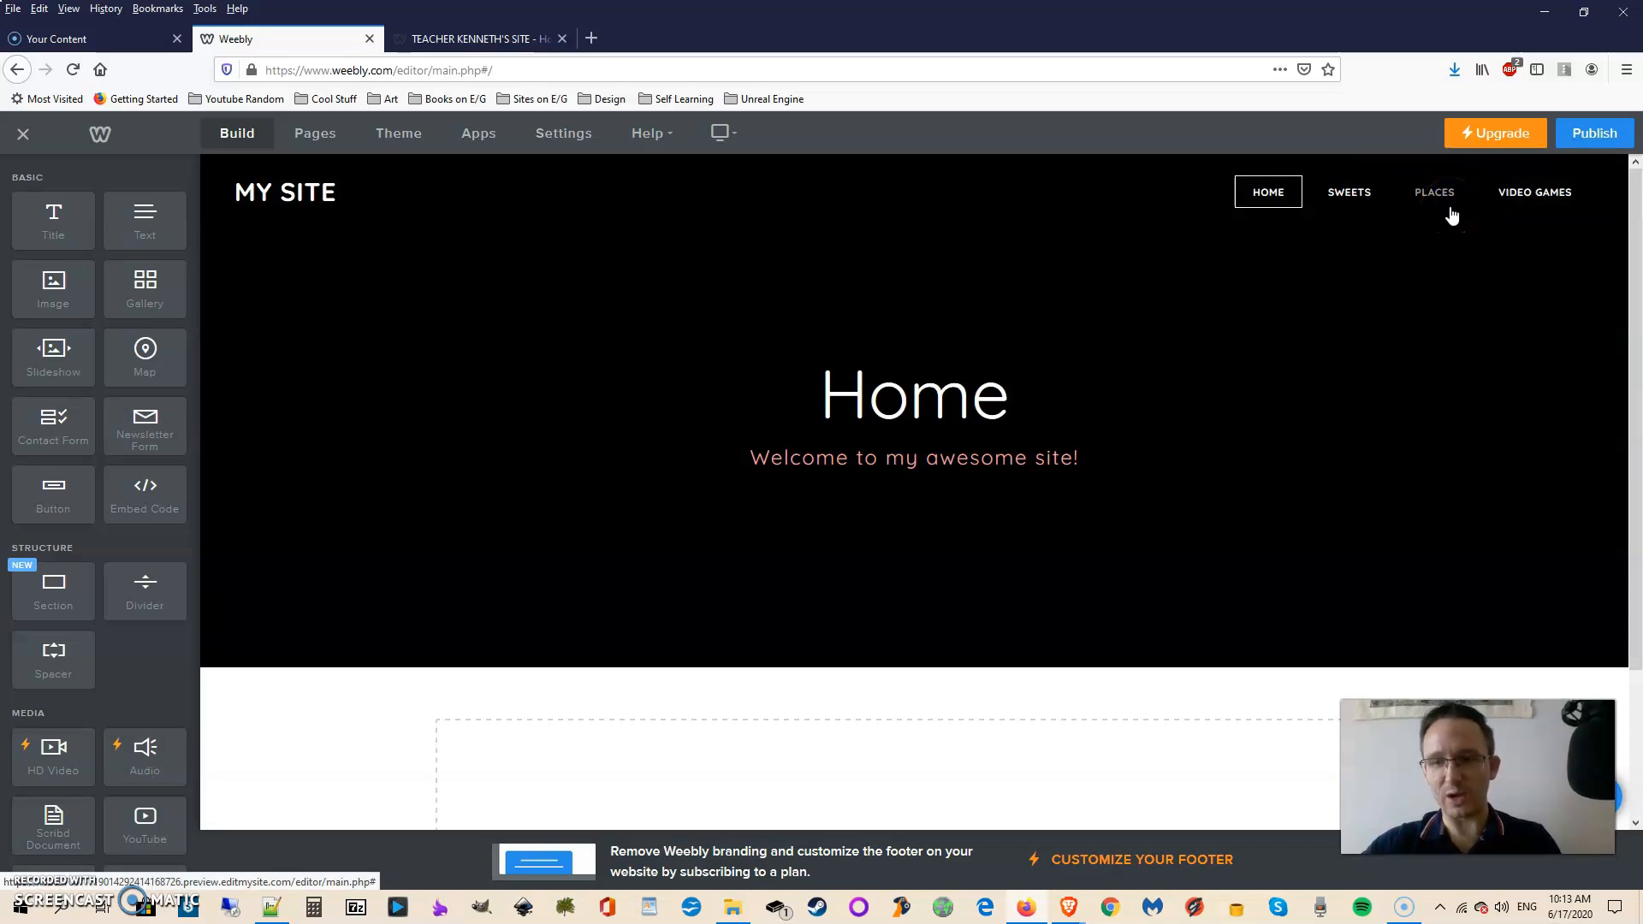
# - Add a text element to the body of the Sweets page reading "Here are my favorite sweets!!!!"
pyautogui.click(1352, 198)
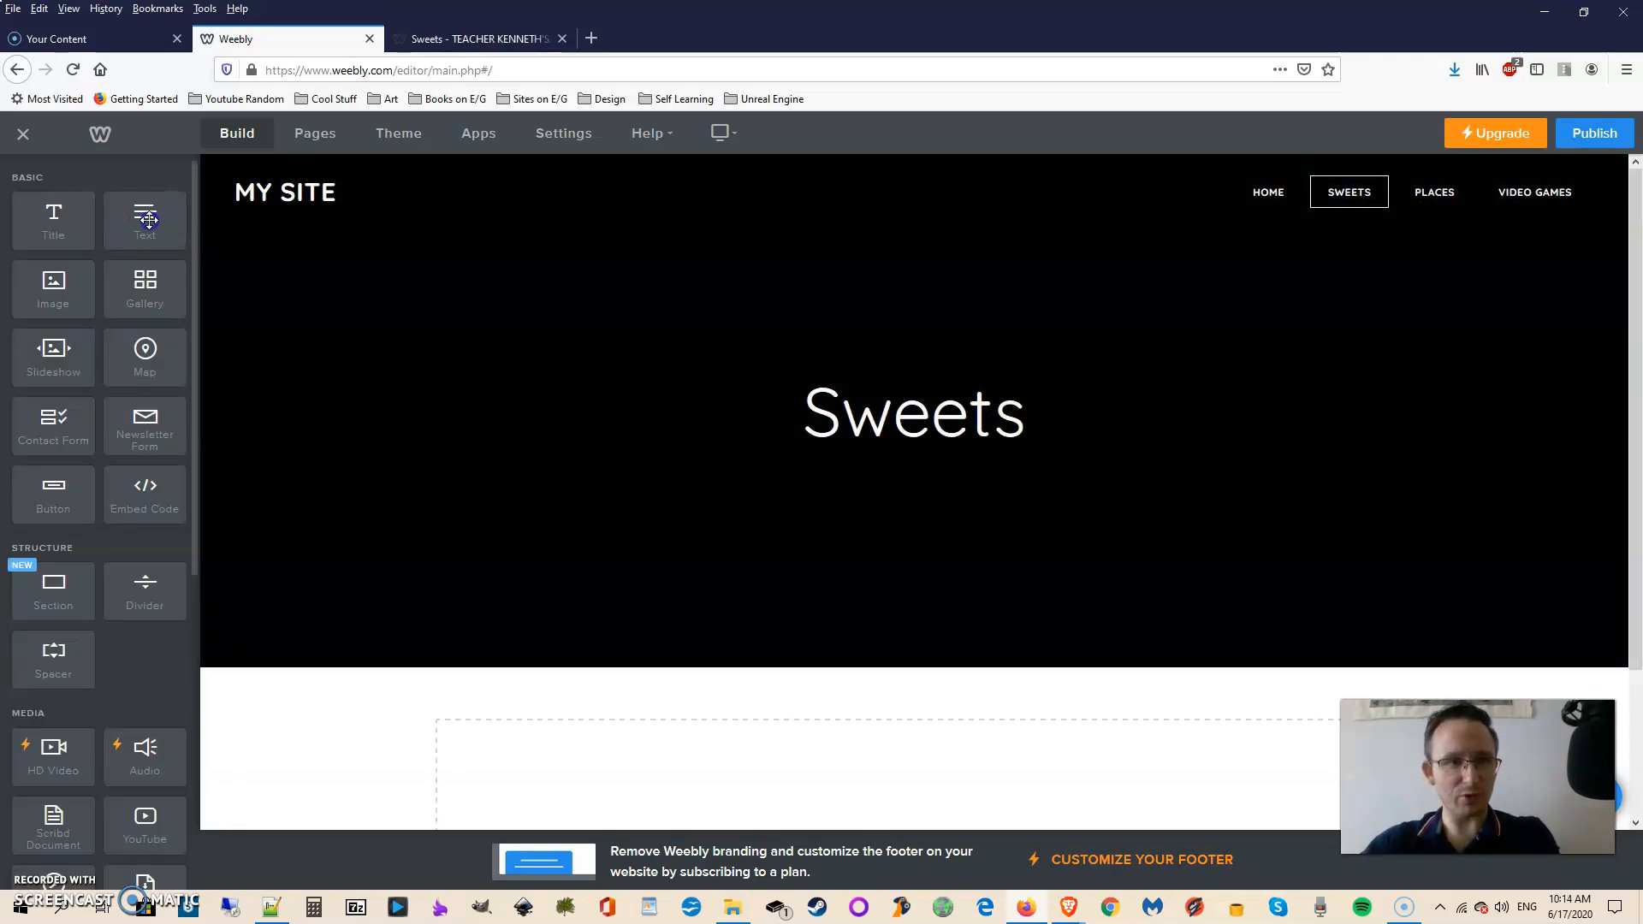
pyautogui.moveTo(145, 220); pyautogui.dragTo(822, 729)
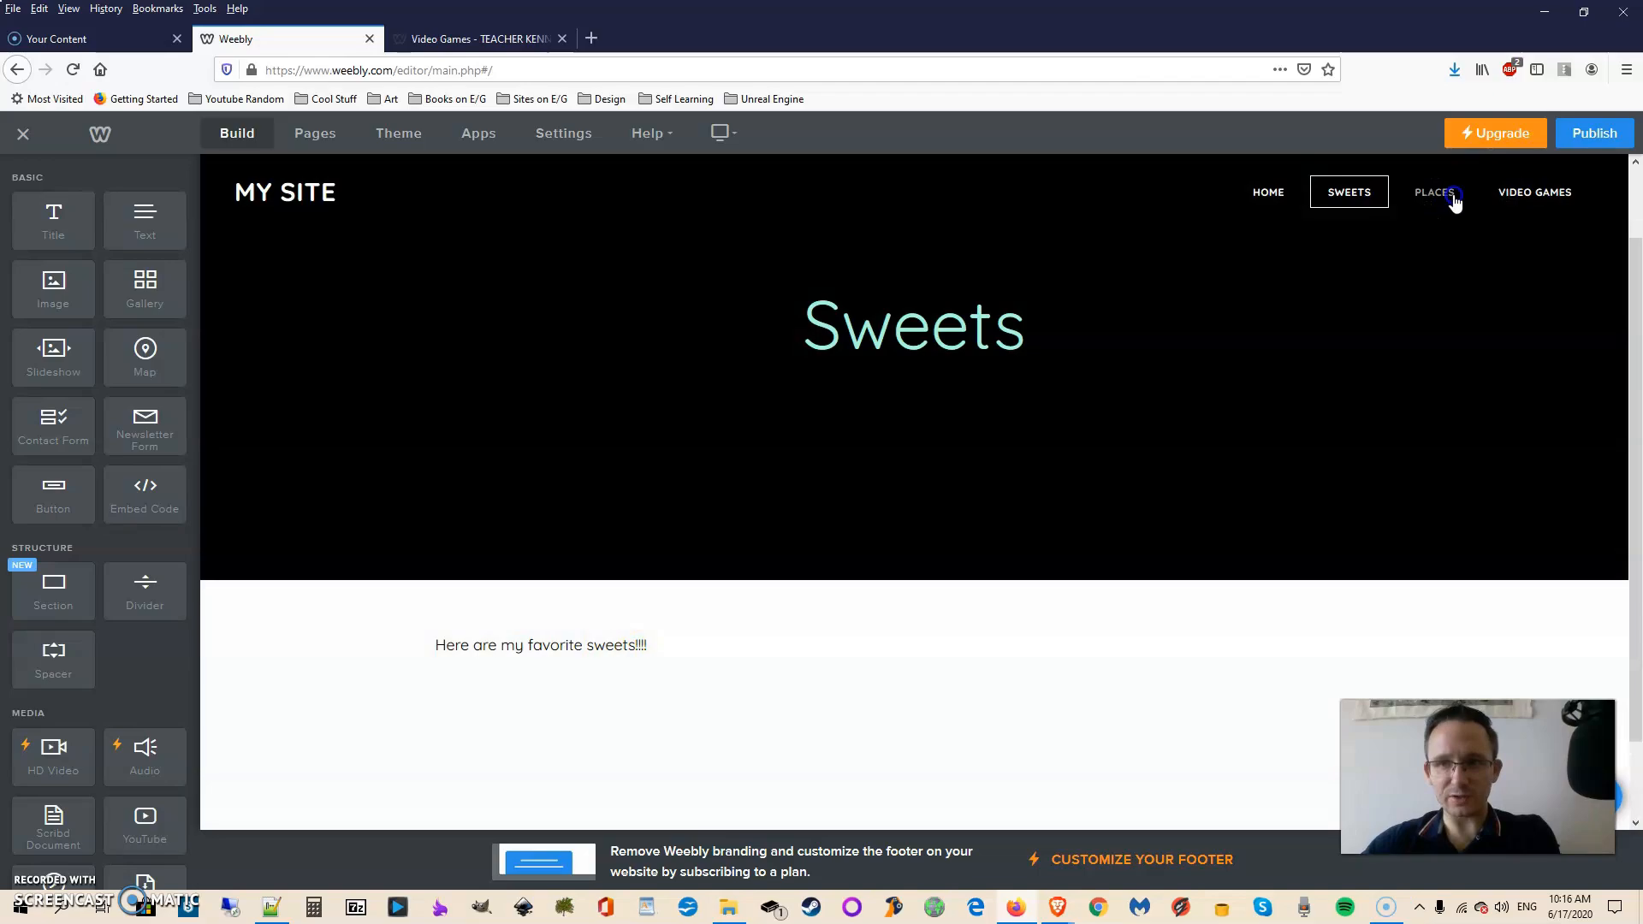
# - Review the header titles and body text on the Places and Video Games pages
pyautogui.click(1455, 197)
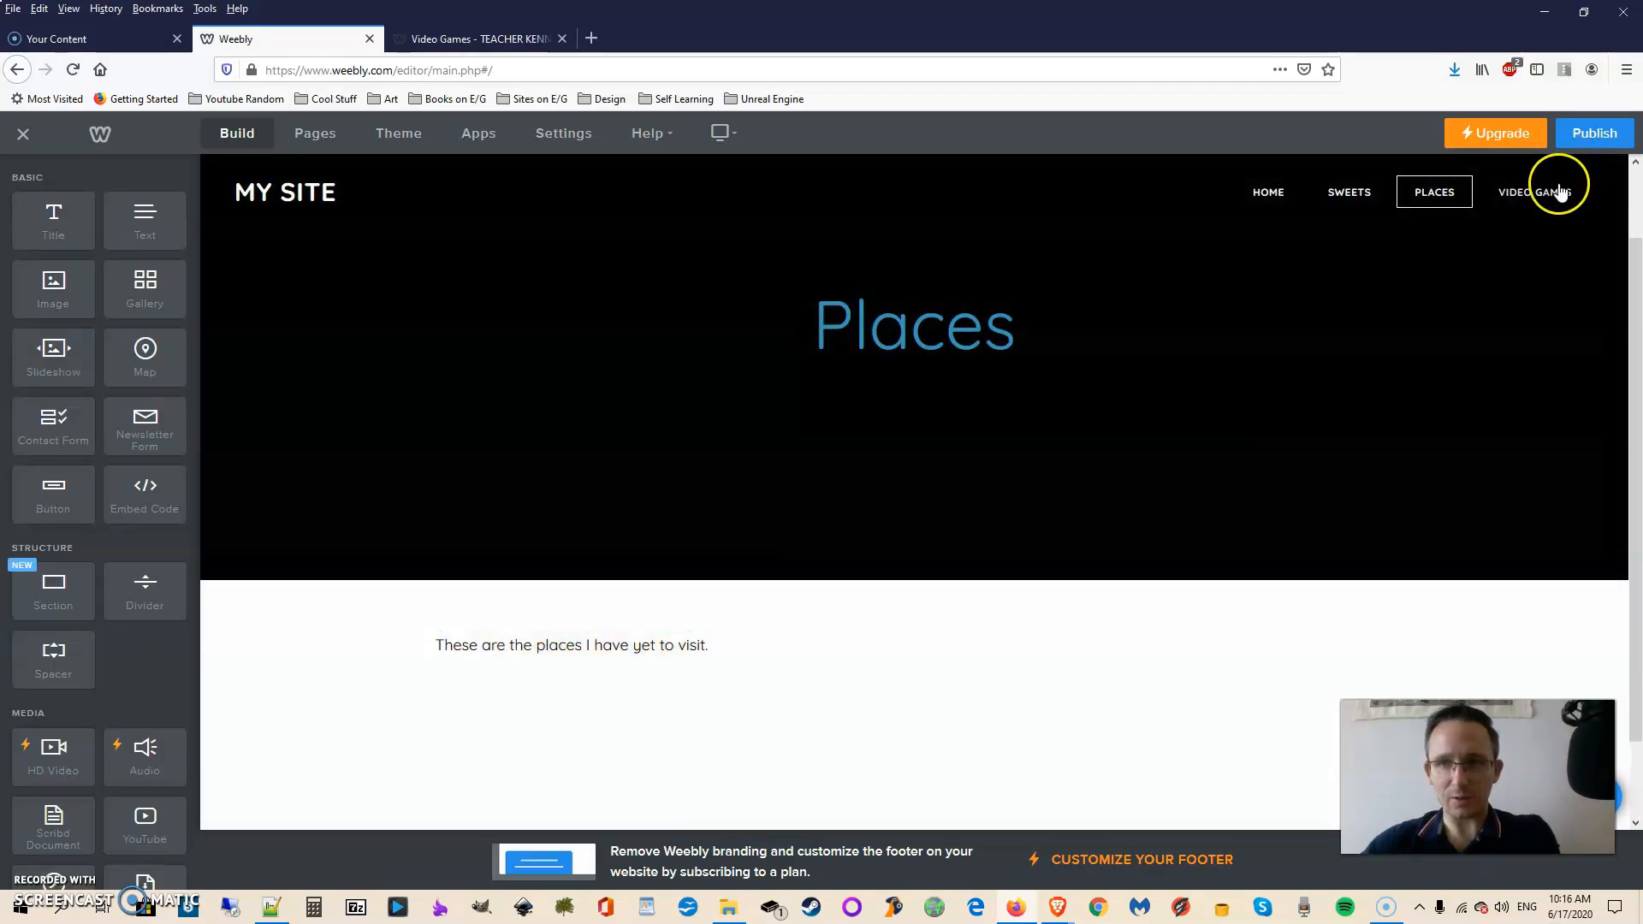
pyautogui.click(1535, 191)
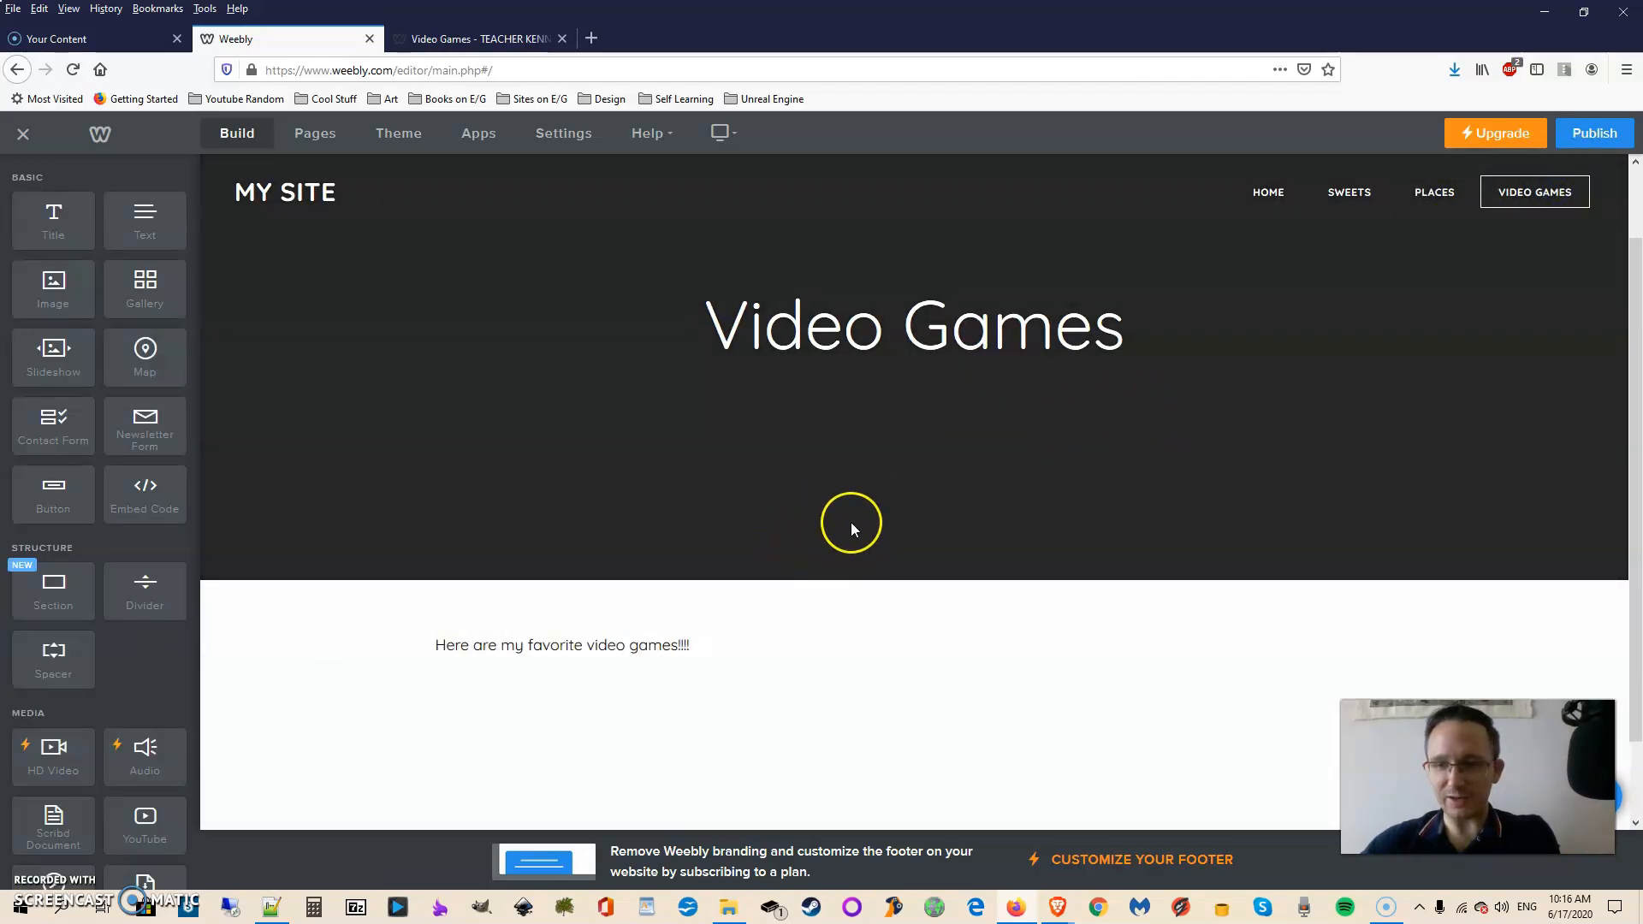
pyautogui.scroll(-2, 860, 504)
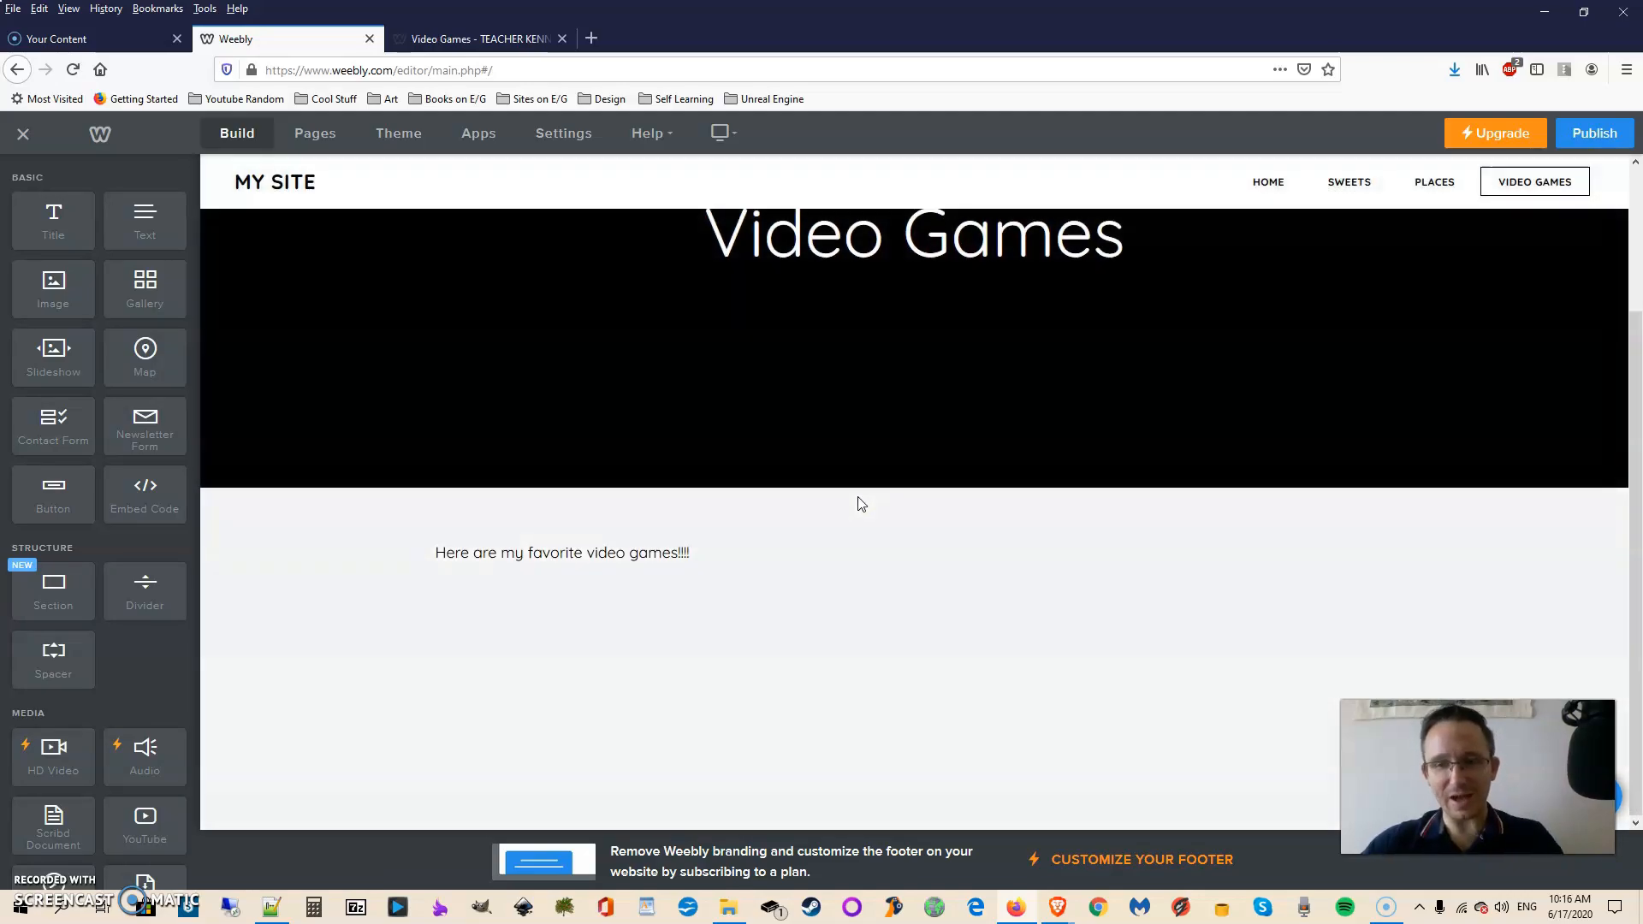
pyautogui.click(811, 496)
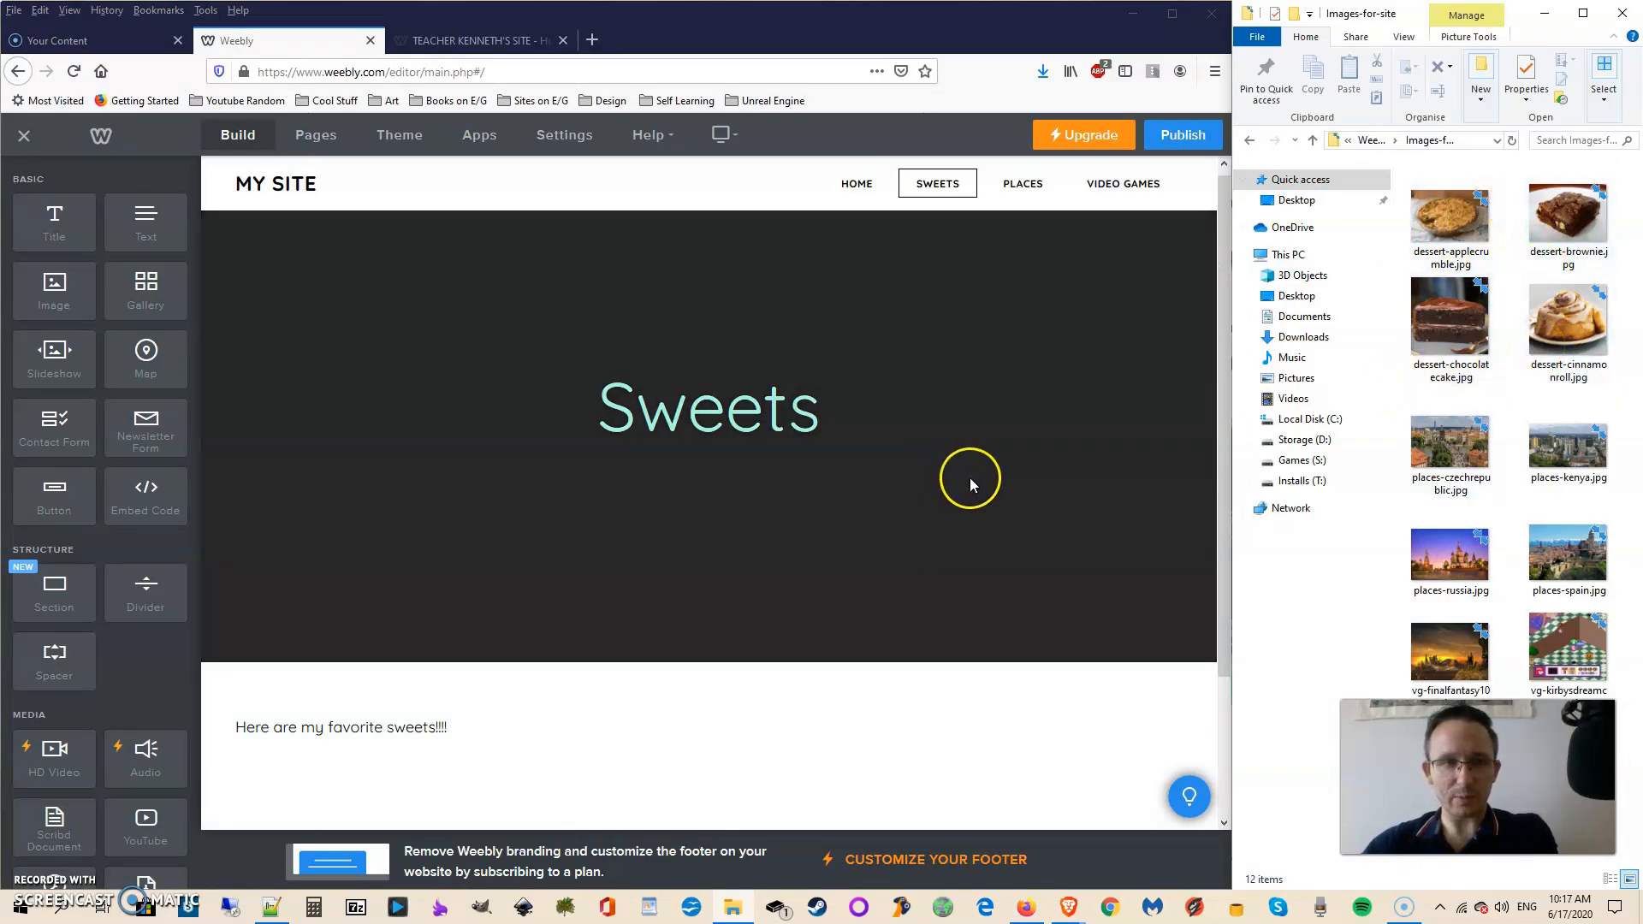
# - Insert an empty image element directly below the body text on the Sweets page
pyautogui.scroll(-2, 969, 478)
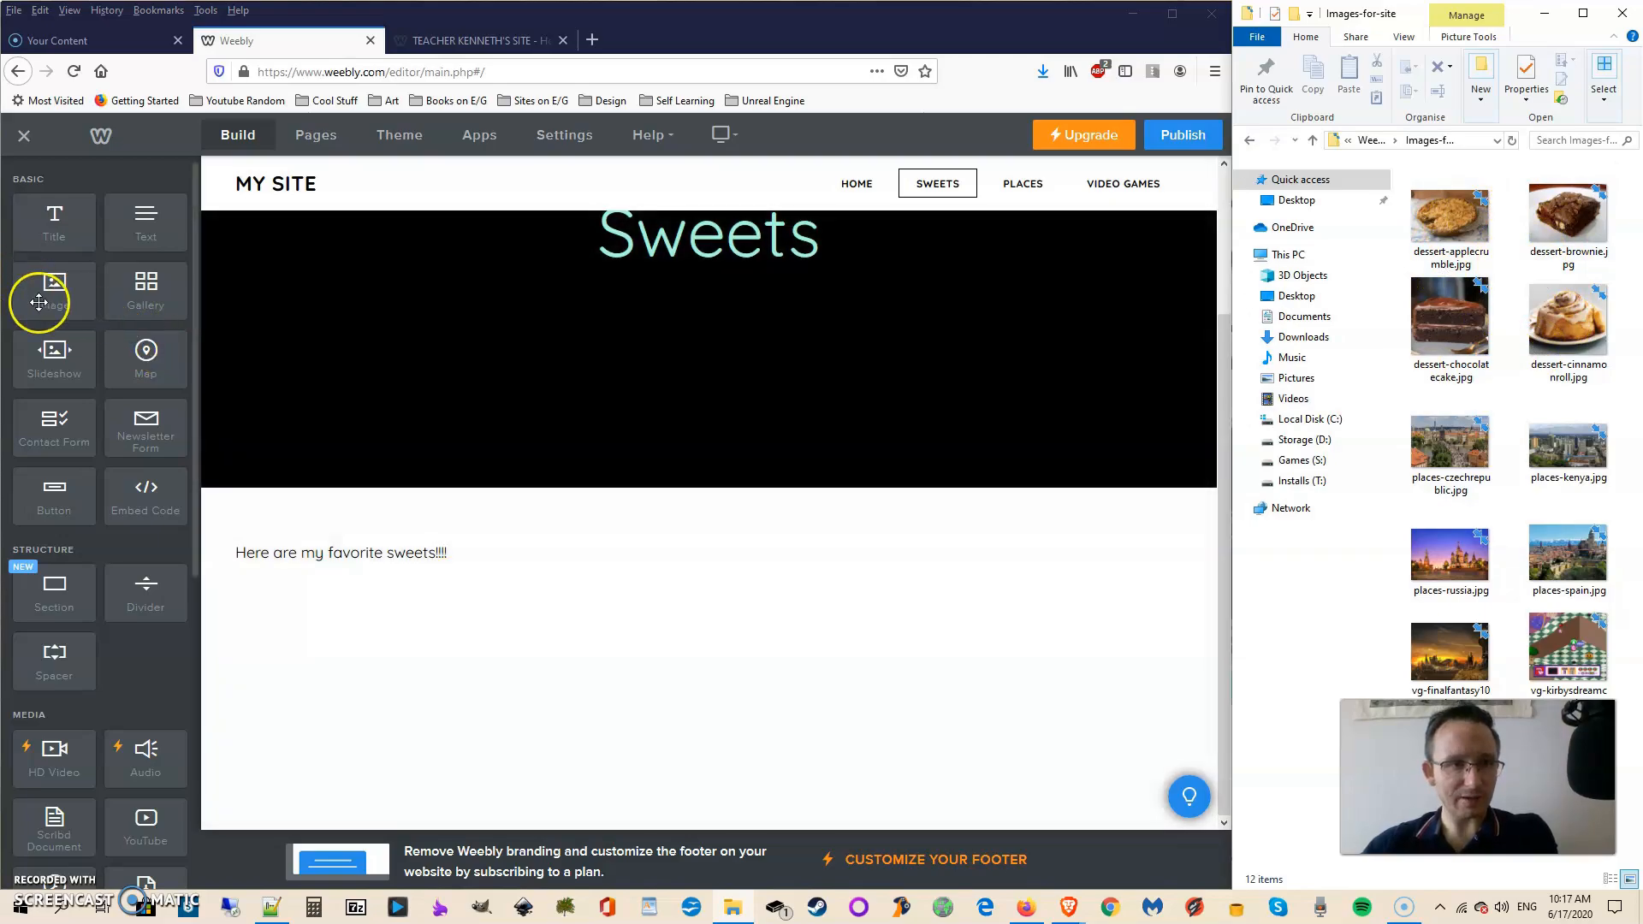
pyautogui.moveTo(49, 288); pyautogui.dragTo(398, 552)
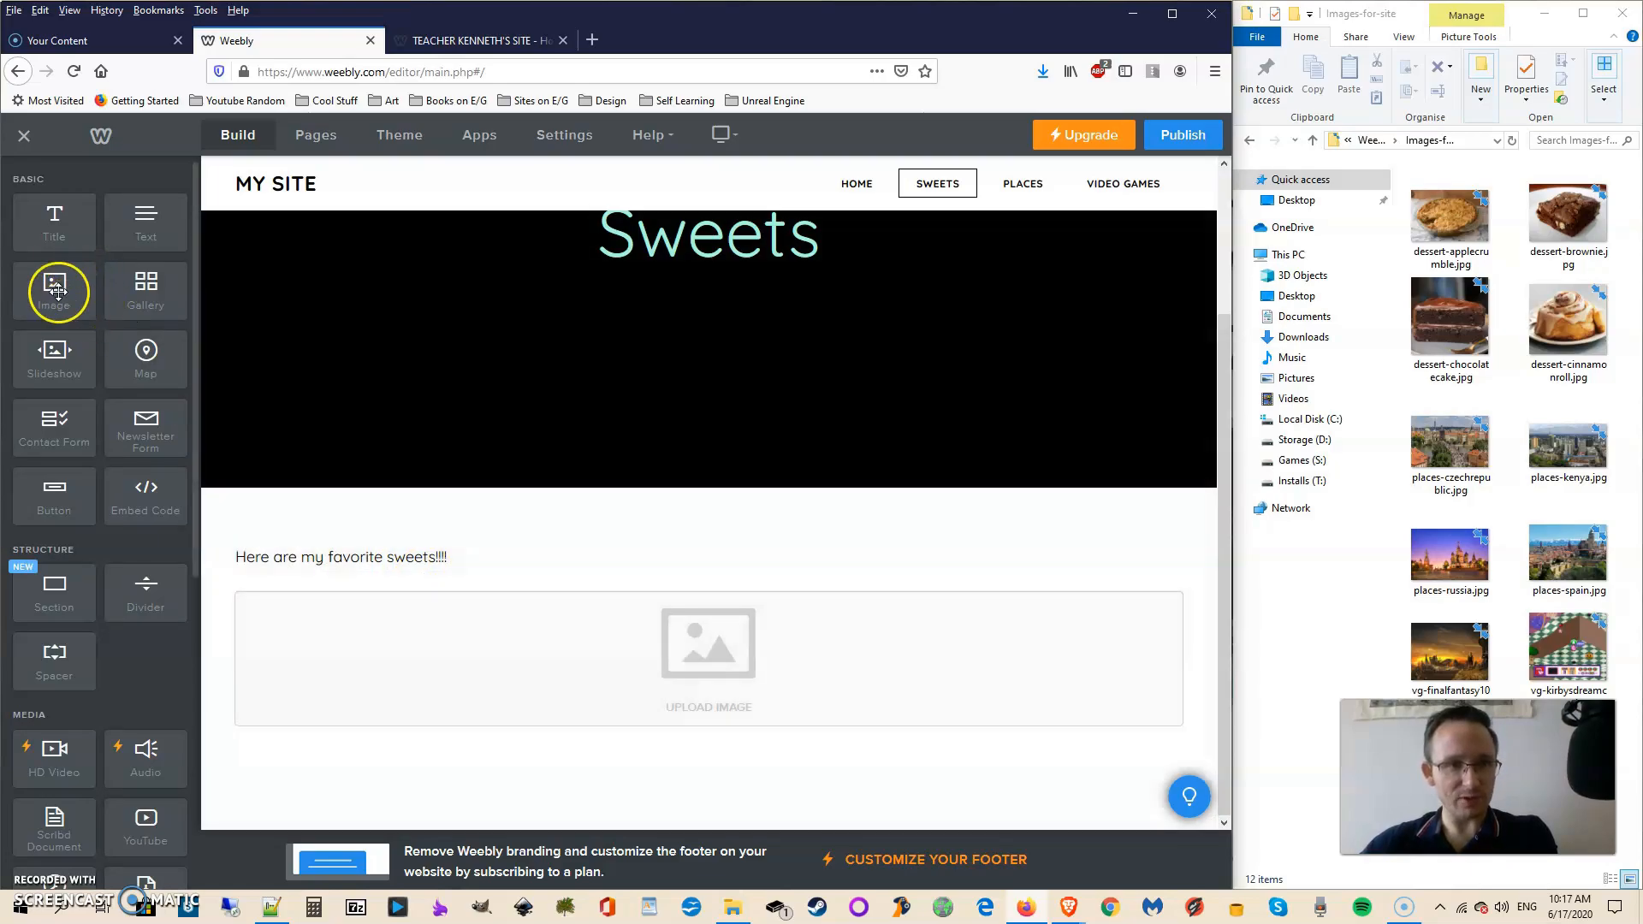
# - Add three more image elements to form a two-by-two grid on the Sweets page, and insert a divider between the upper and lower image in each column
pyautogui.moveTo(41, 287); pyautogui.dragTo(786, 645)
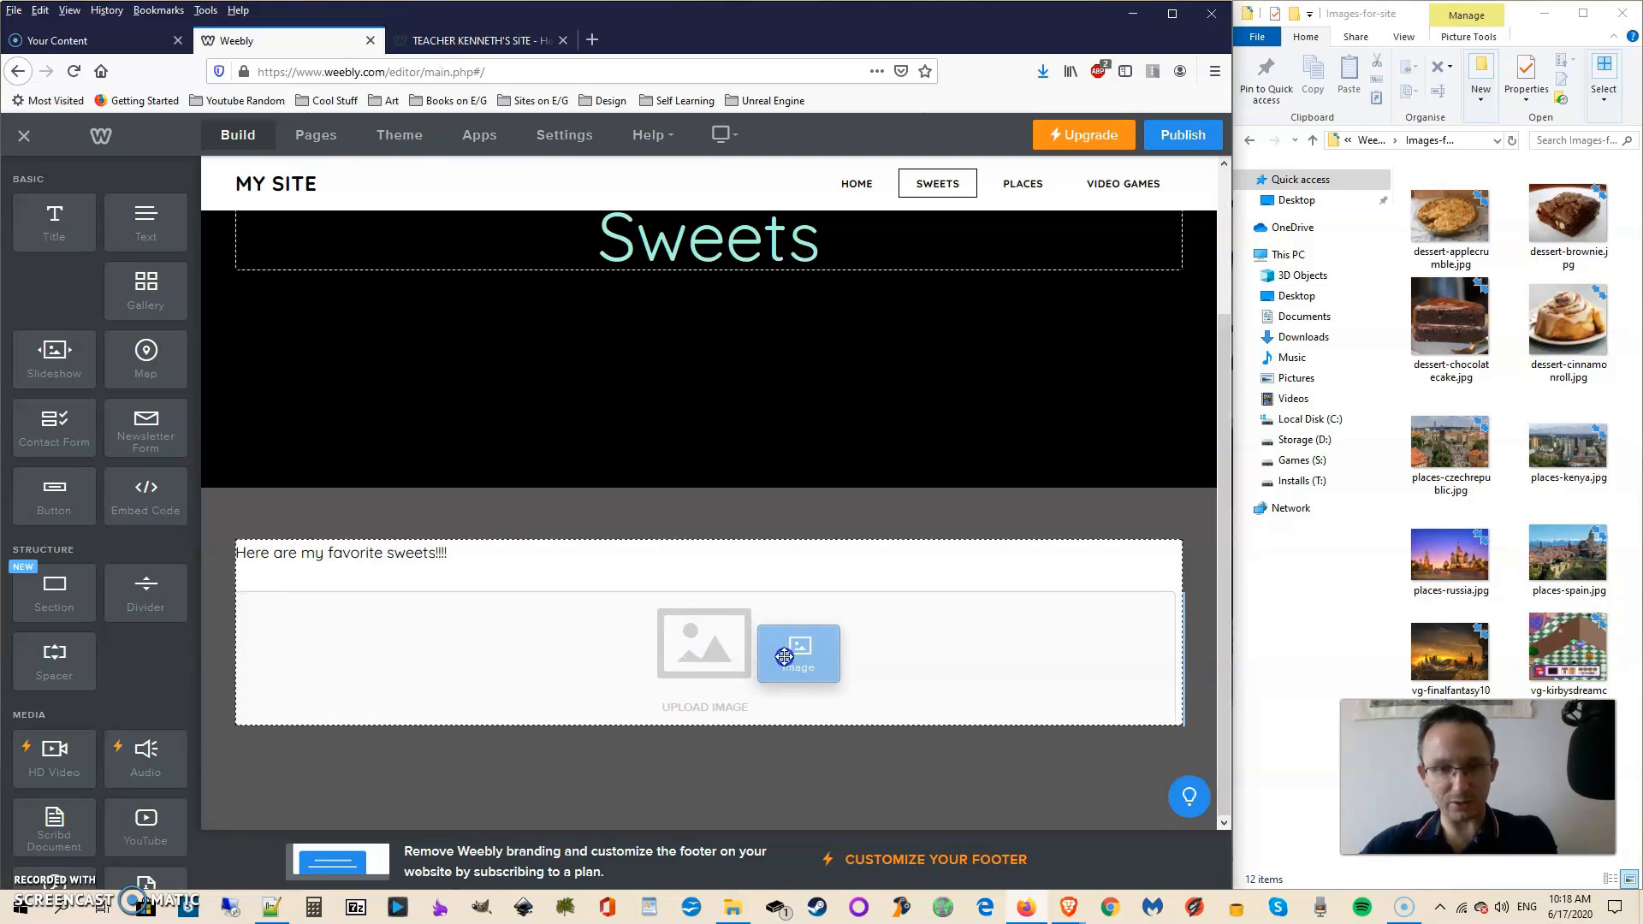
pyautogui.moveTo(788, 665); pyautogui.dragTo(804, 665)
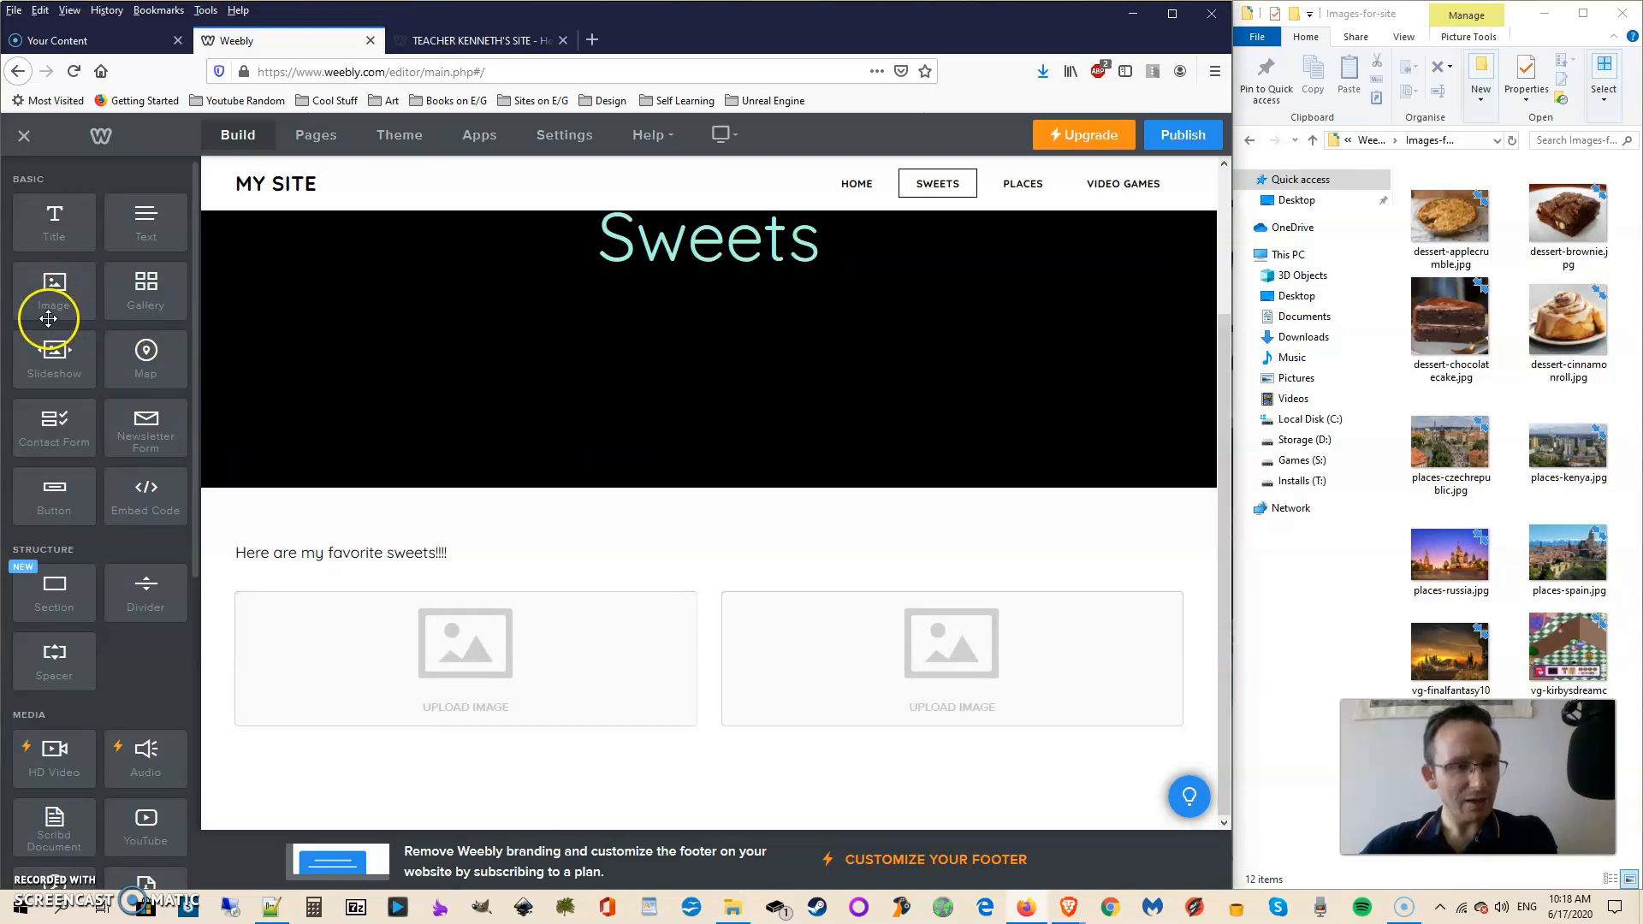
pyautogui.moveTo(49, 291); pyautogui.dragTo(369, 748)
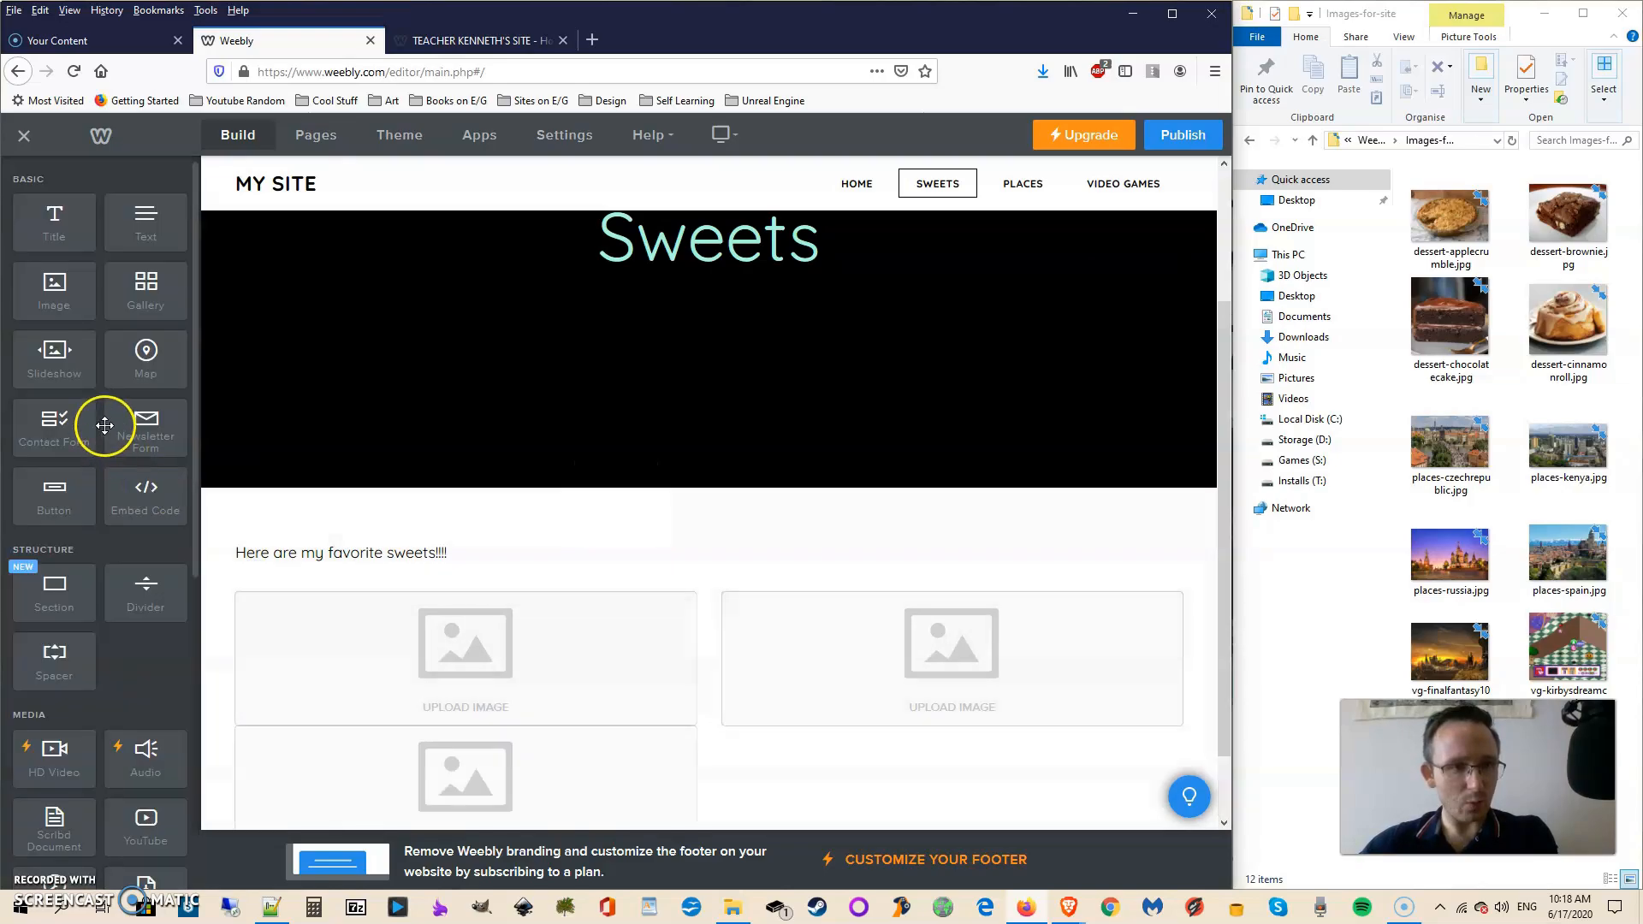
pyautogui.moveTo(60, 303); pyautogui.dragTo(891, 759)
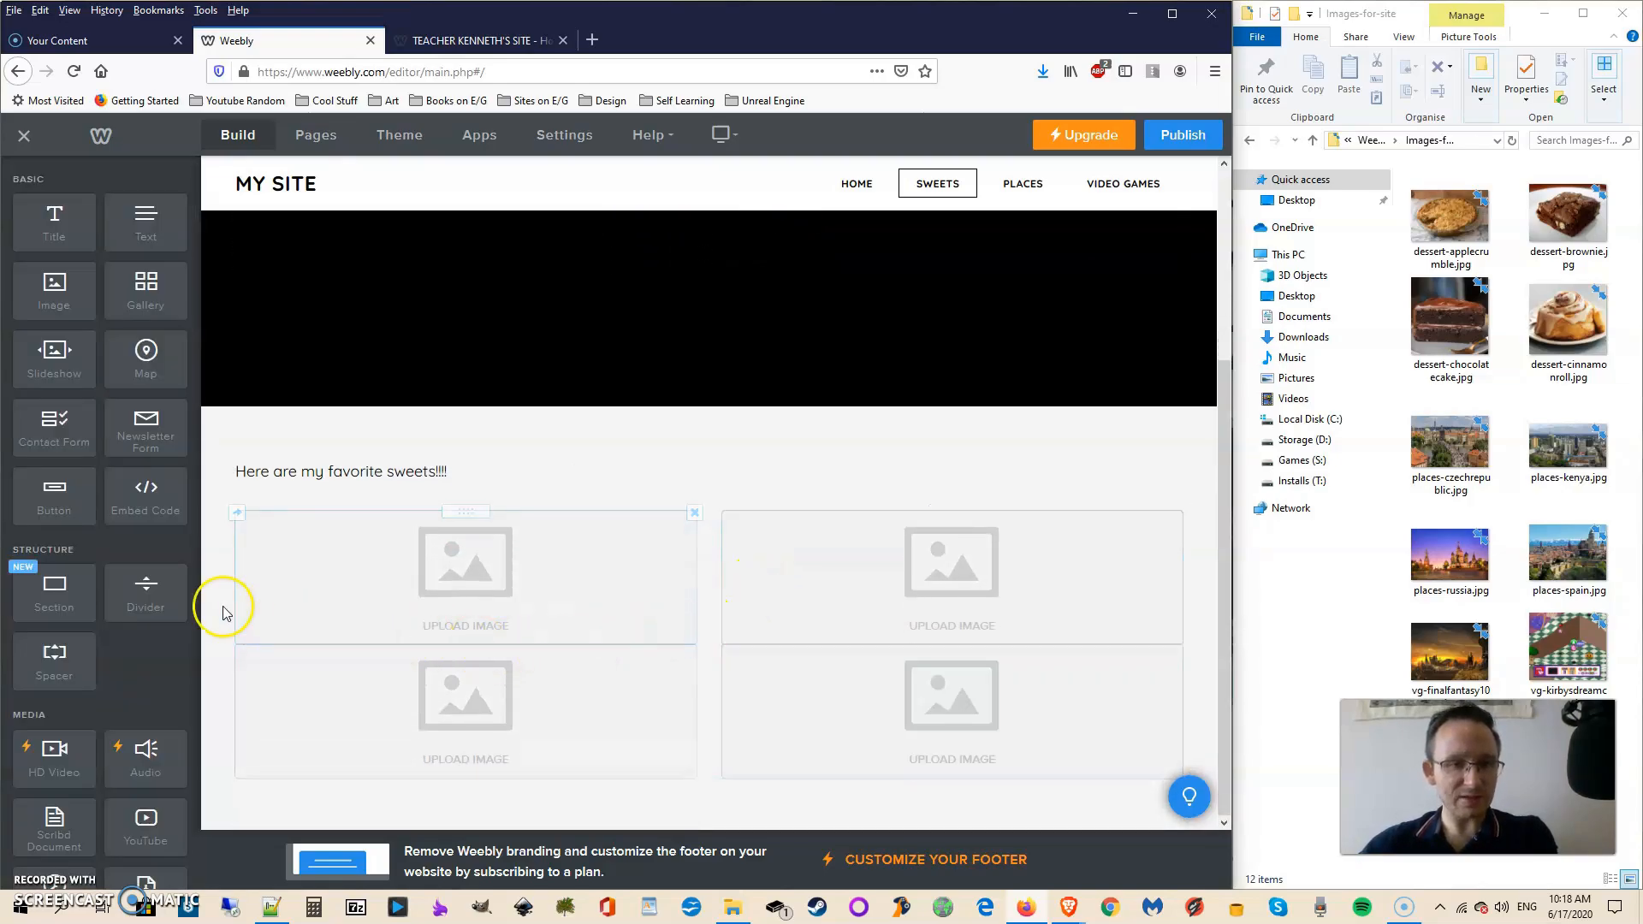
pyautogui.moveTo(146, 590); pyautogui.dragTo(492, 661)
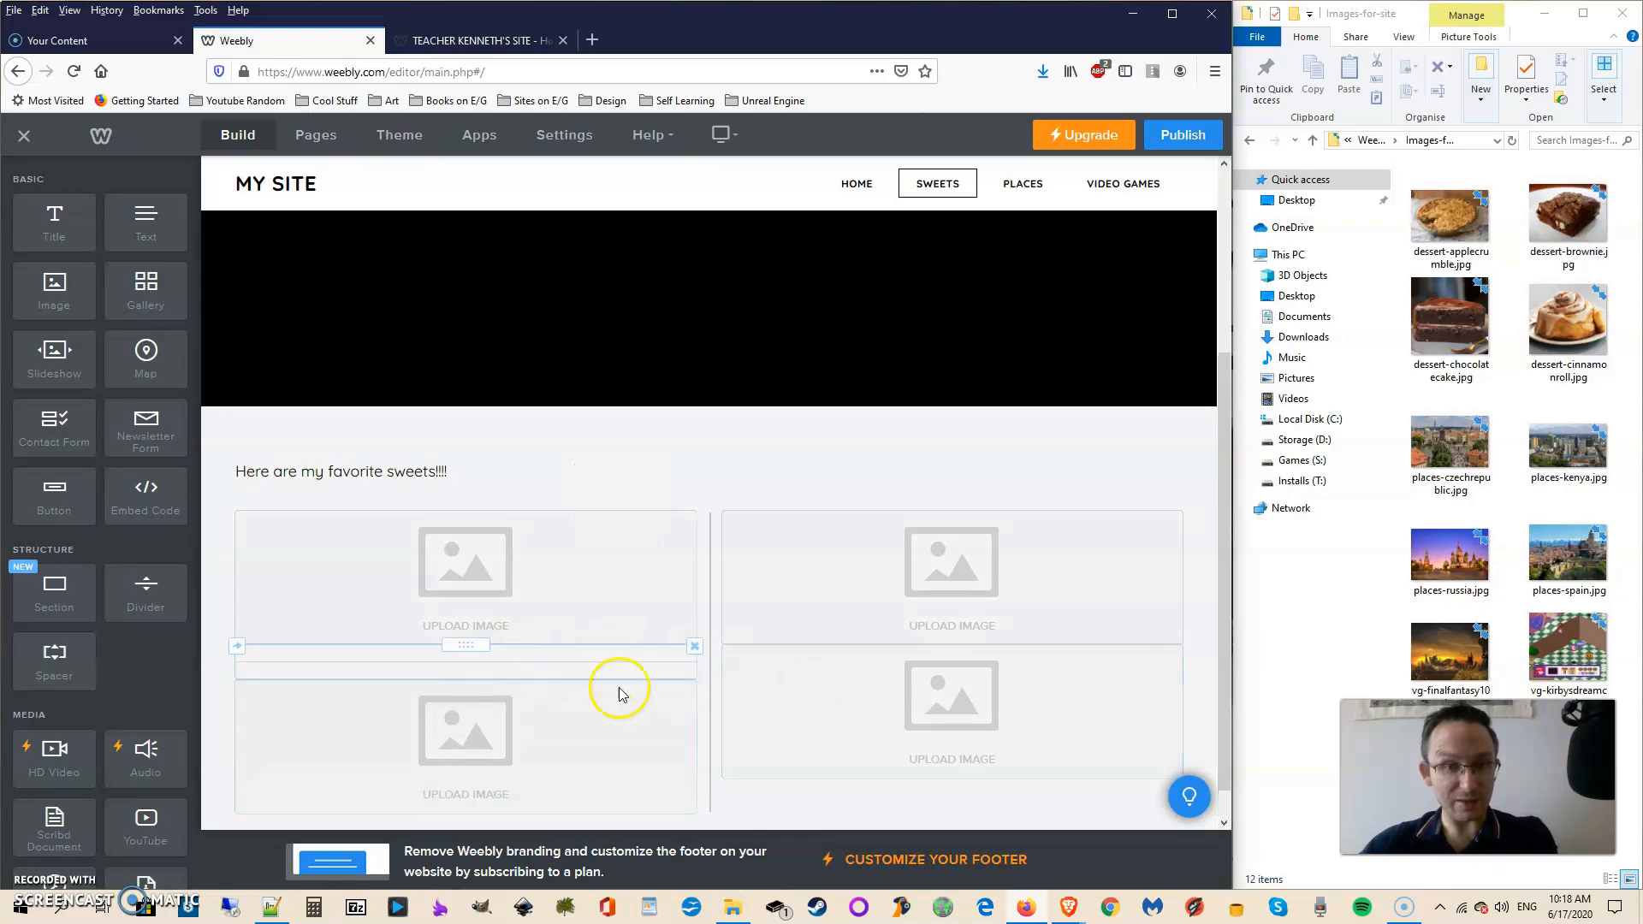
pyautogui.moveTo(139, 587); pyautogui.dragTo(890, 655)
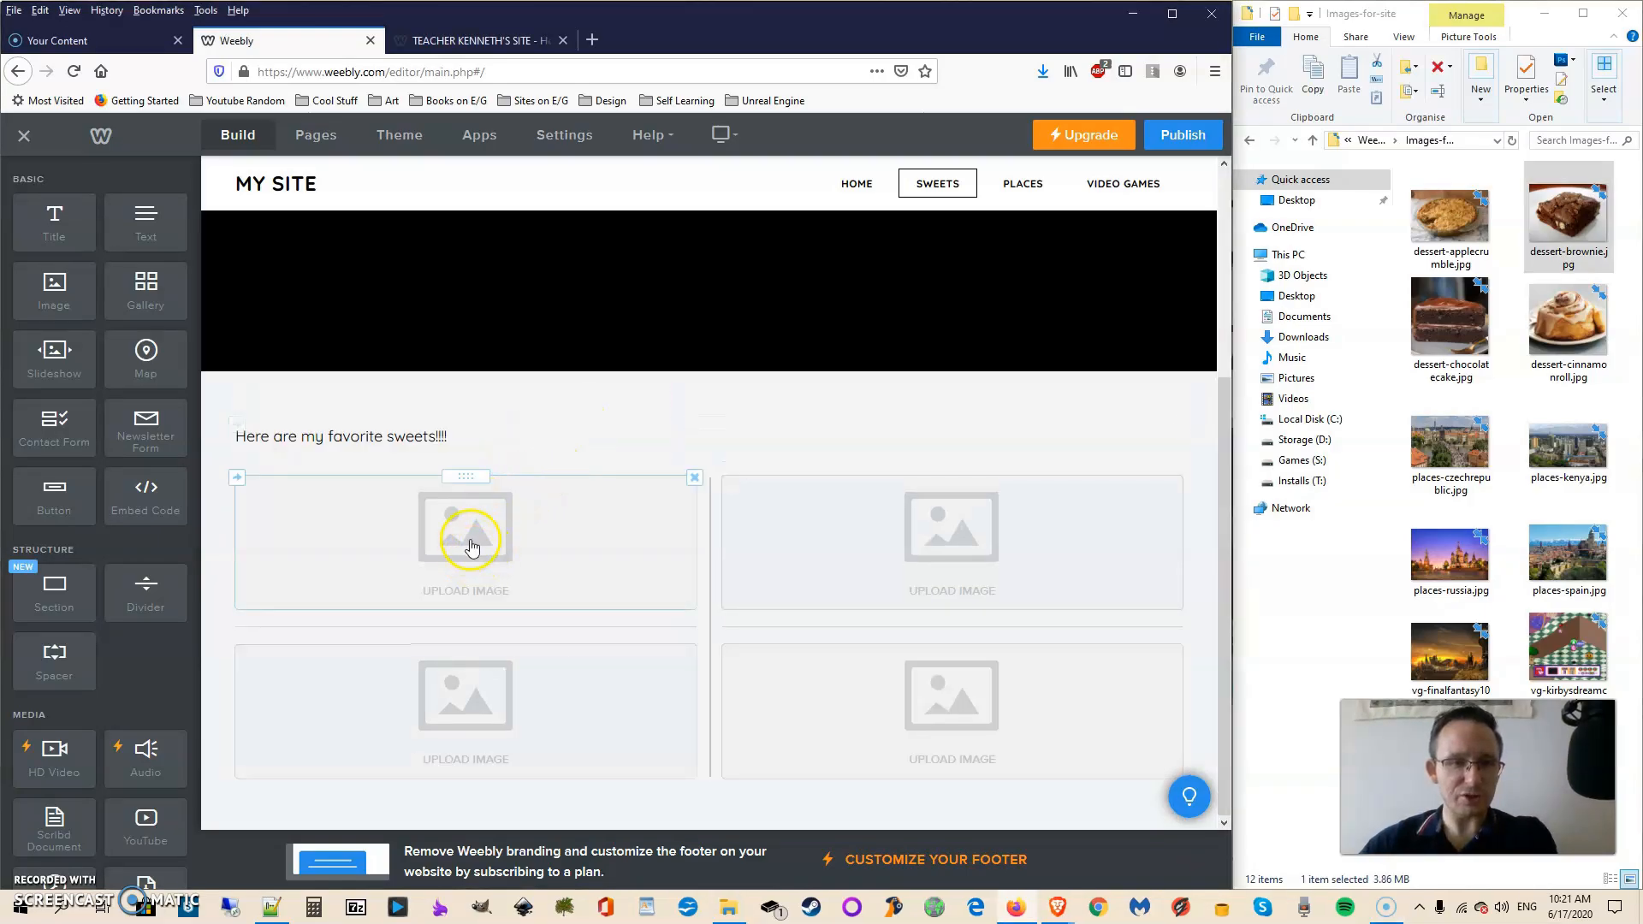
# - Upload dessert-applecrumble.jpg from the images folder into the upper-left image placeholder of the grid
pyautogui.click(471, 548)
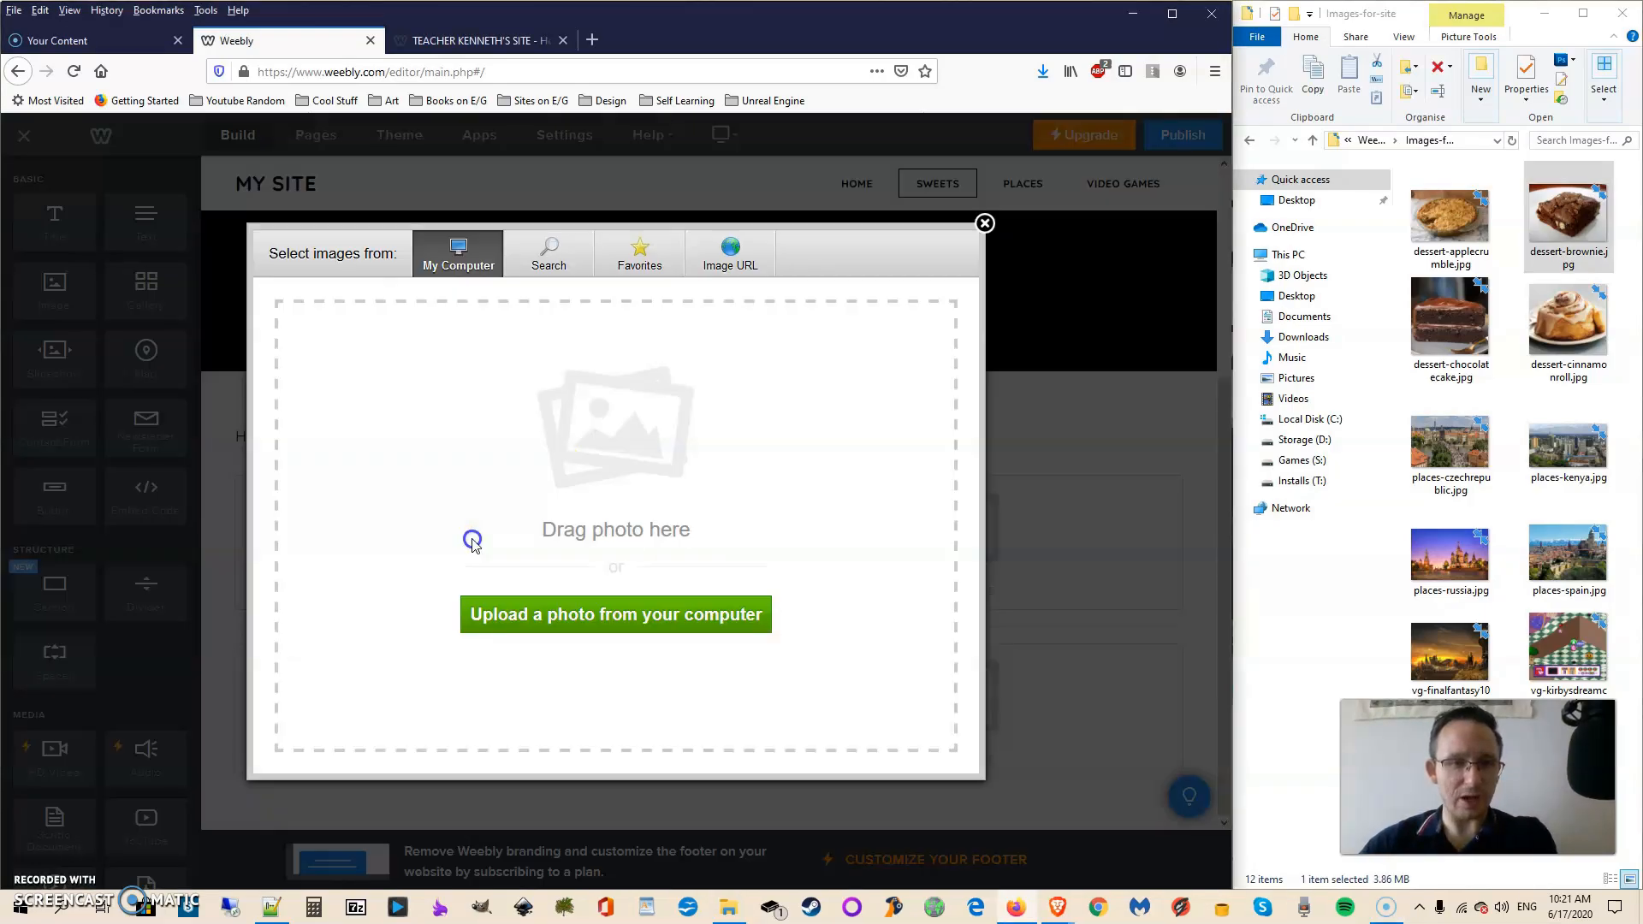
pyautogui.click(1471, 208)
pyautogui.moveTo(1470, 208); pyautogui.dragTo(649, 460)
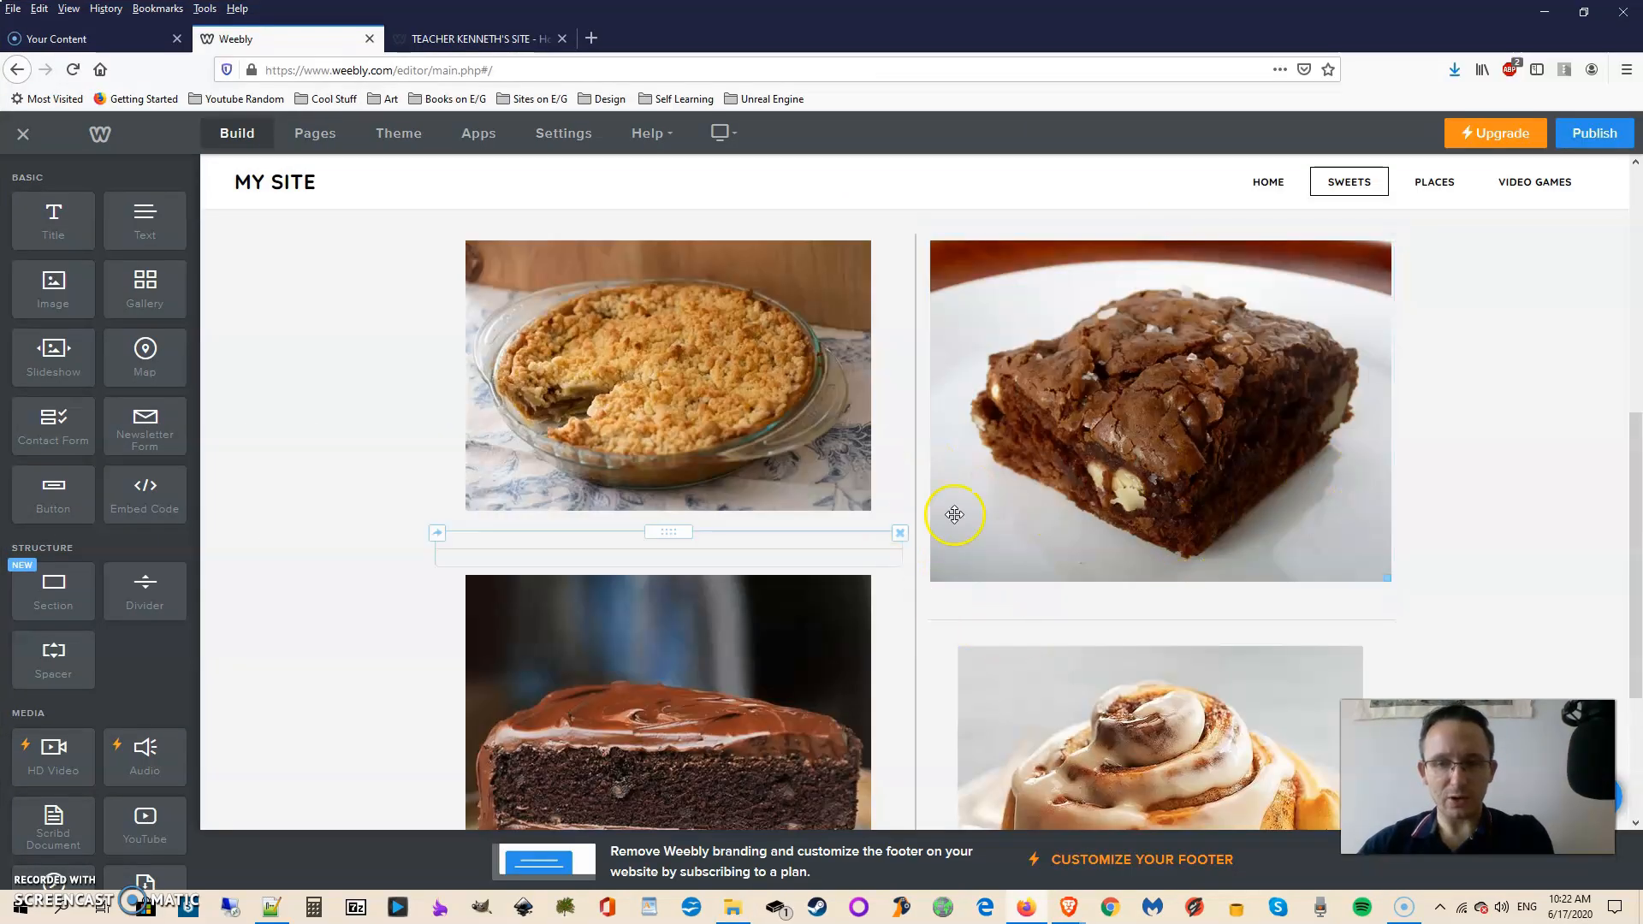
# - Shrink the brownie image to roughly match the apple crumble image's height, and reduce the chocolate cake image slightly
pyautogui.scroll(-2, 955, 514)
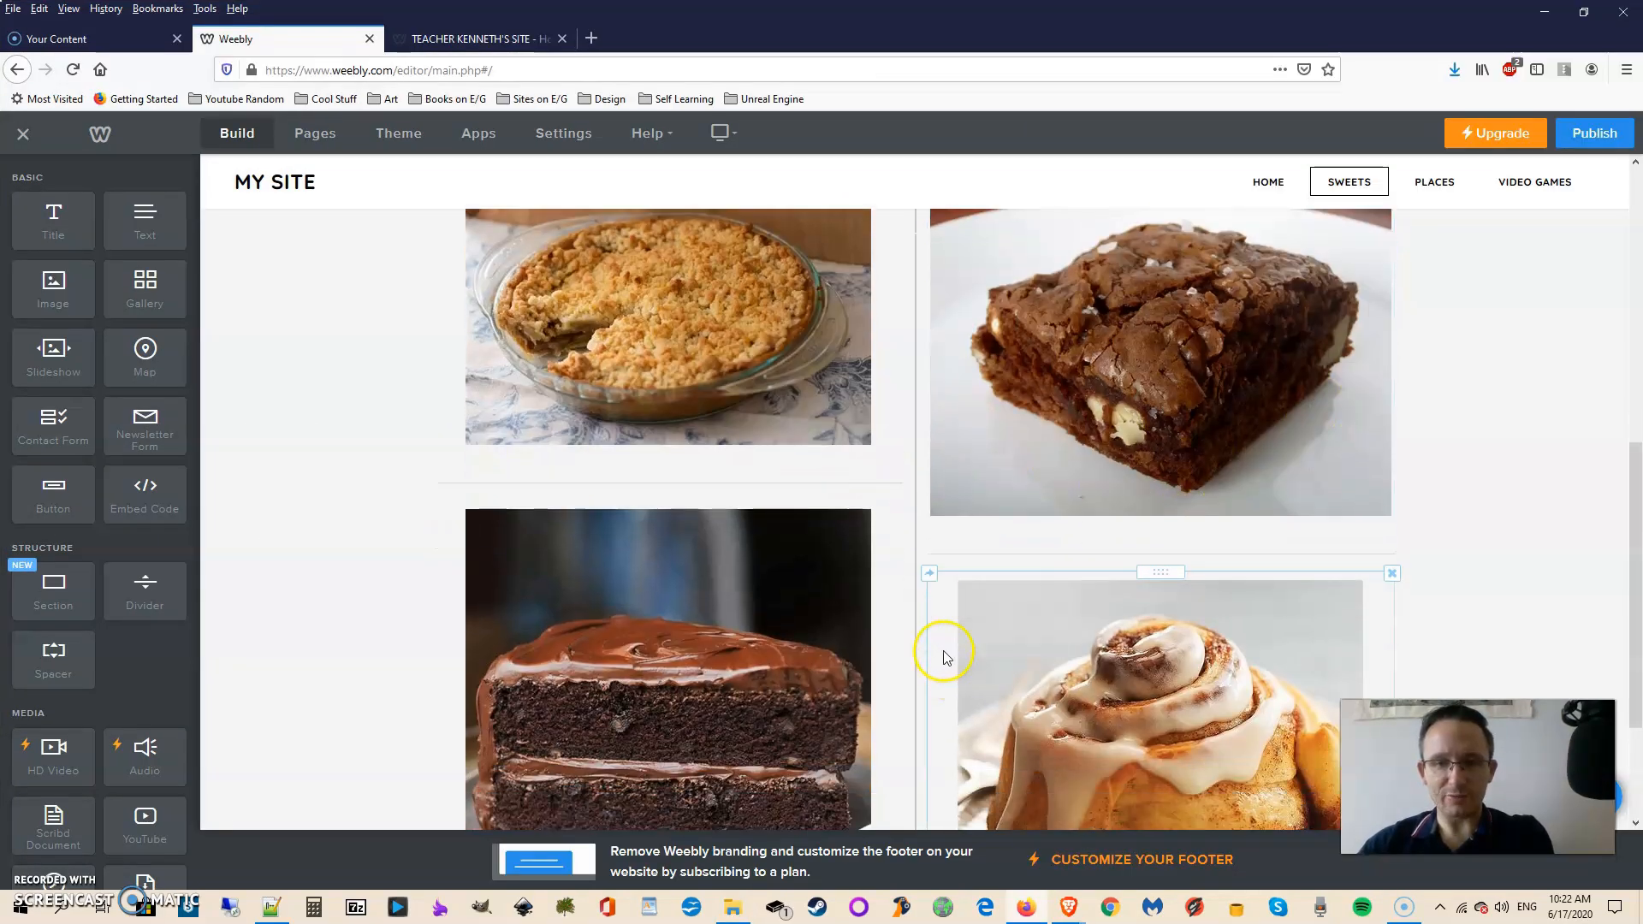
pyautogui.scroll(2, 855, 466)
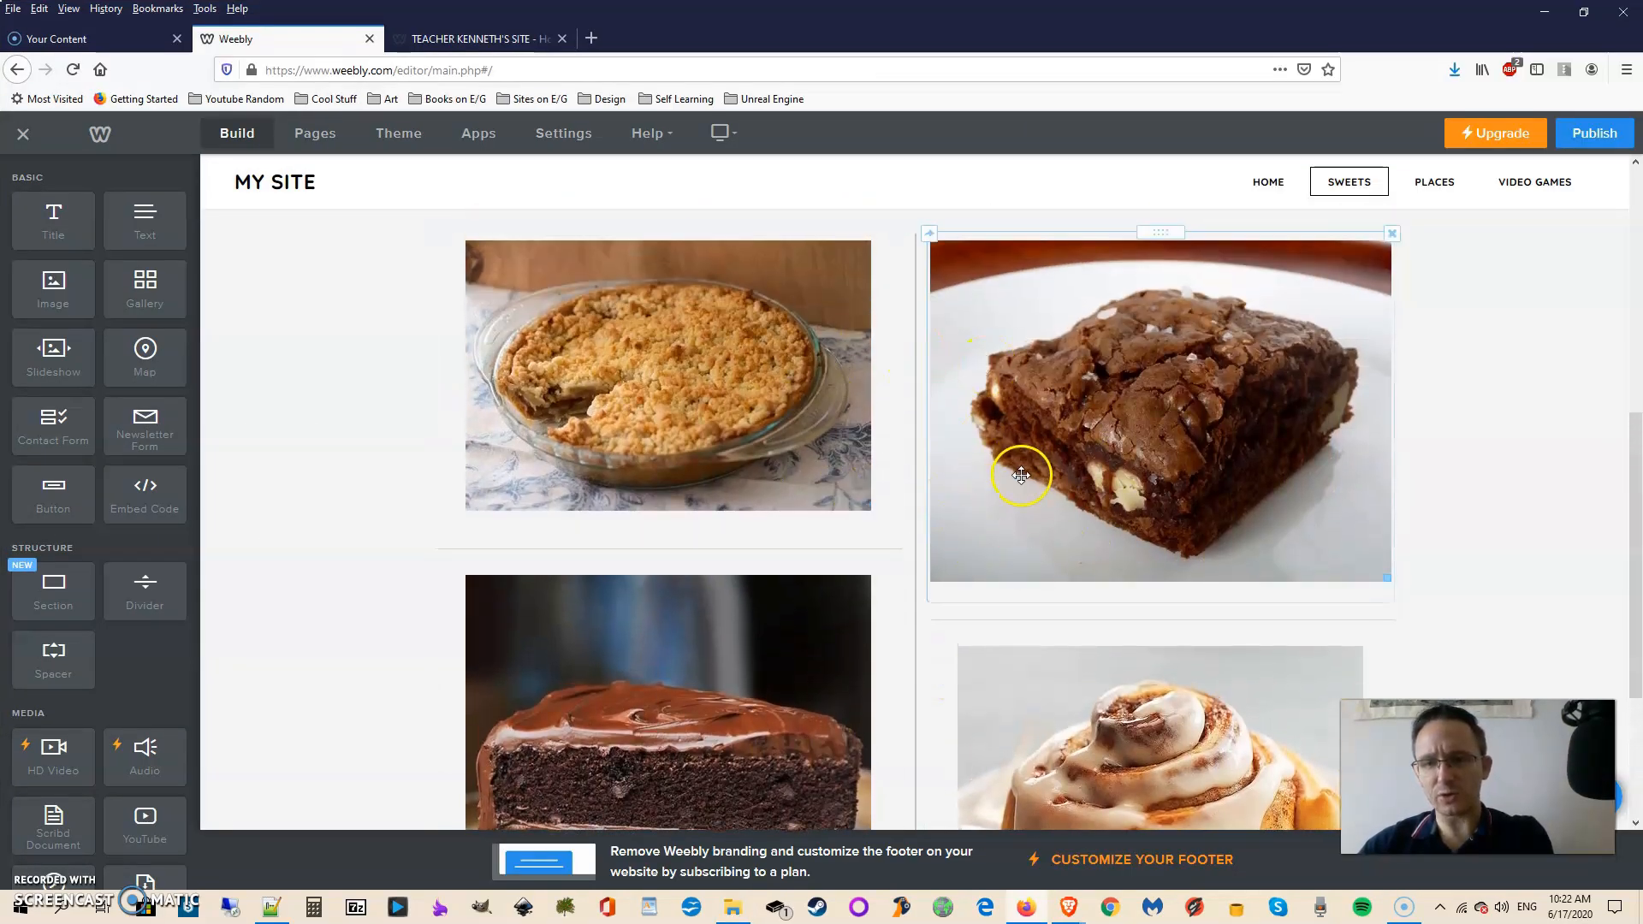
pyautogui.moveTo(1386, 577); pyautogui.dragTo(1356, 506)
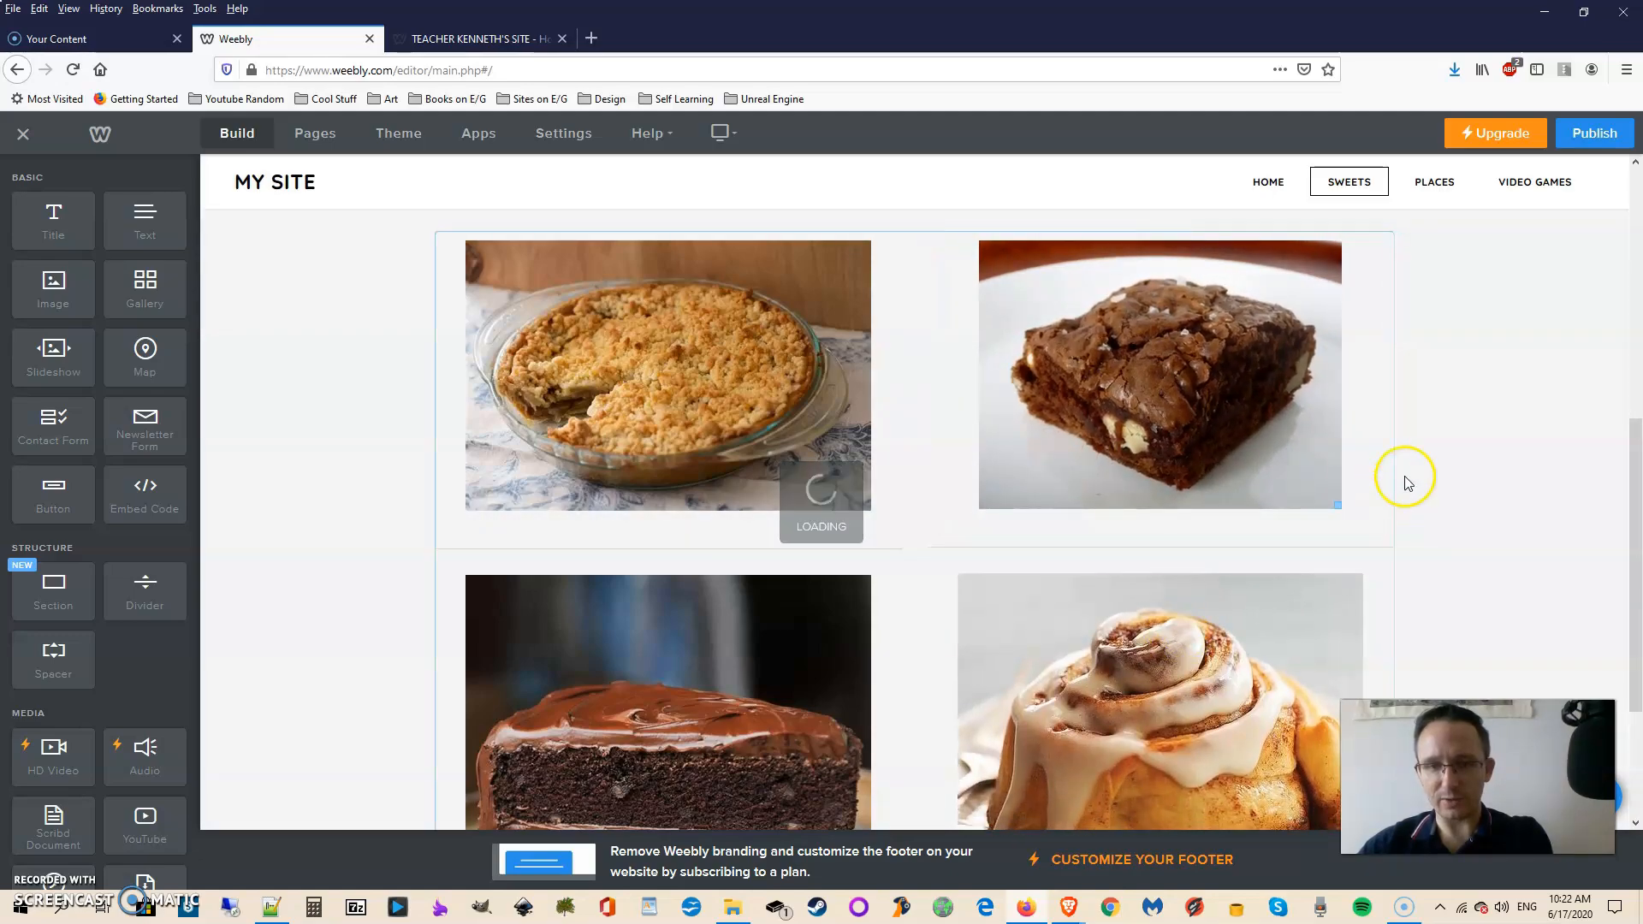
pyautogui.scroll(-3, 1386, 488)
pyautogui.click(847, 697)
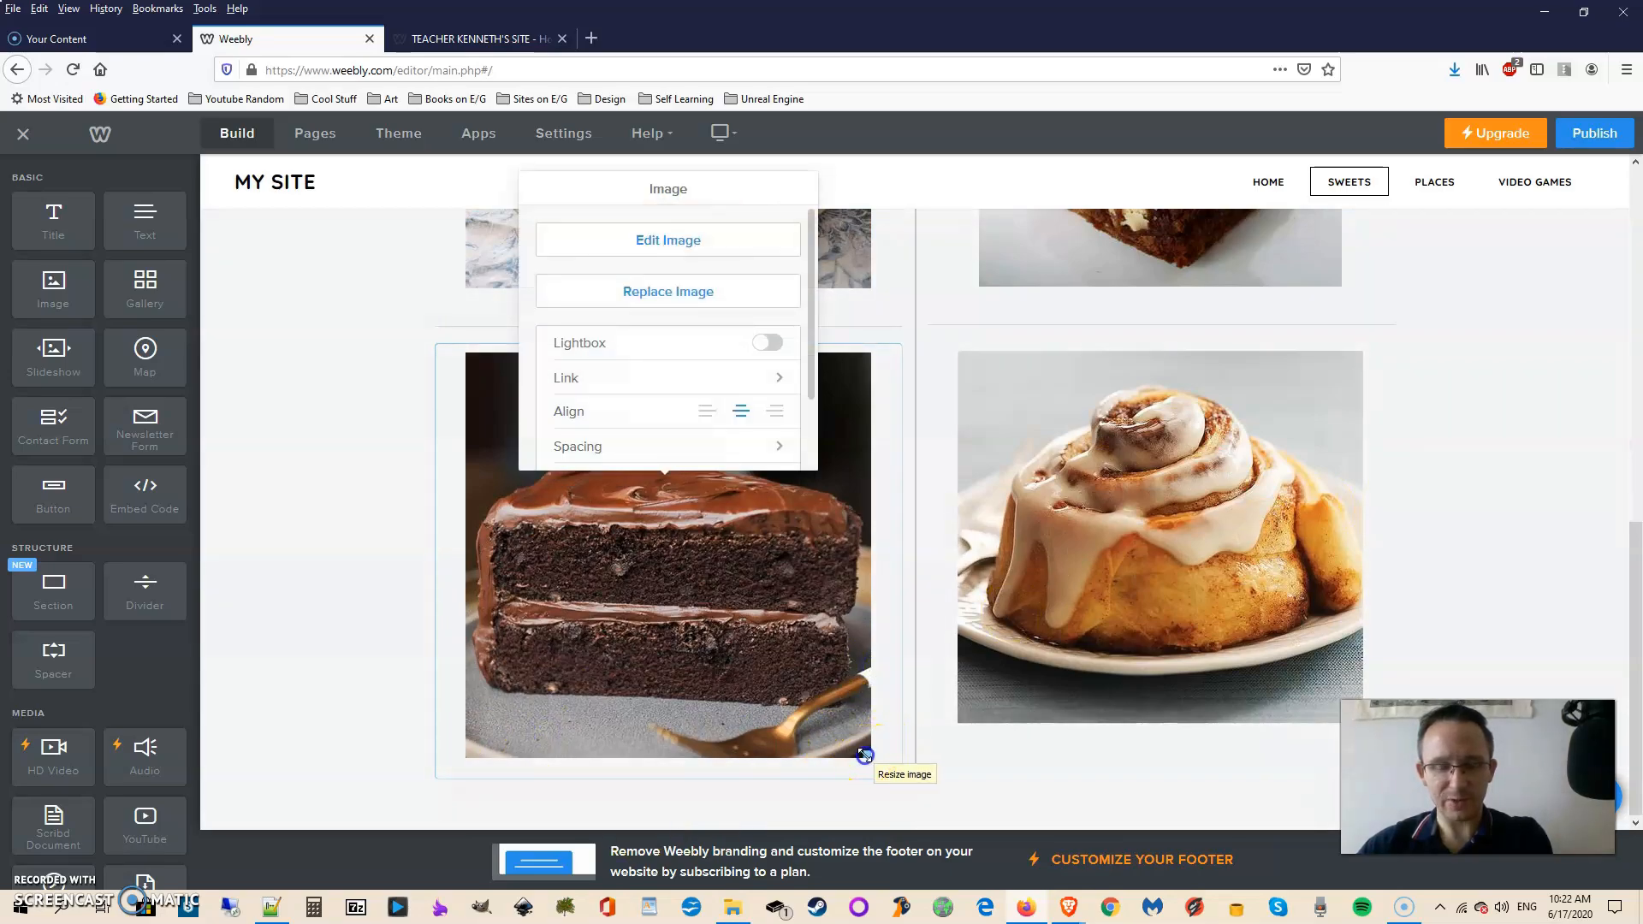
pyautogui.moveTo(864, 755); pyautogui.dragTo(855, 730)
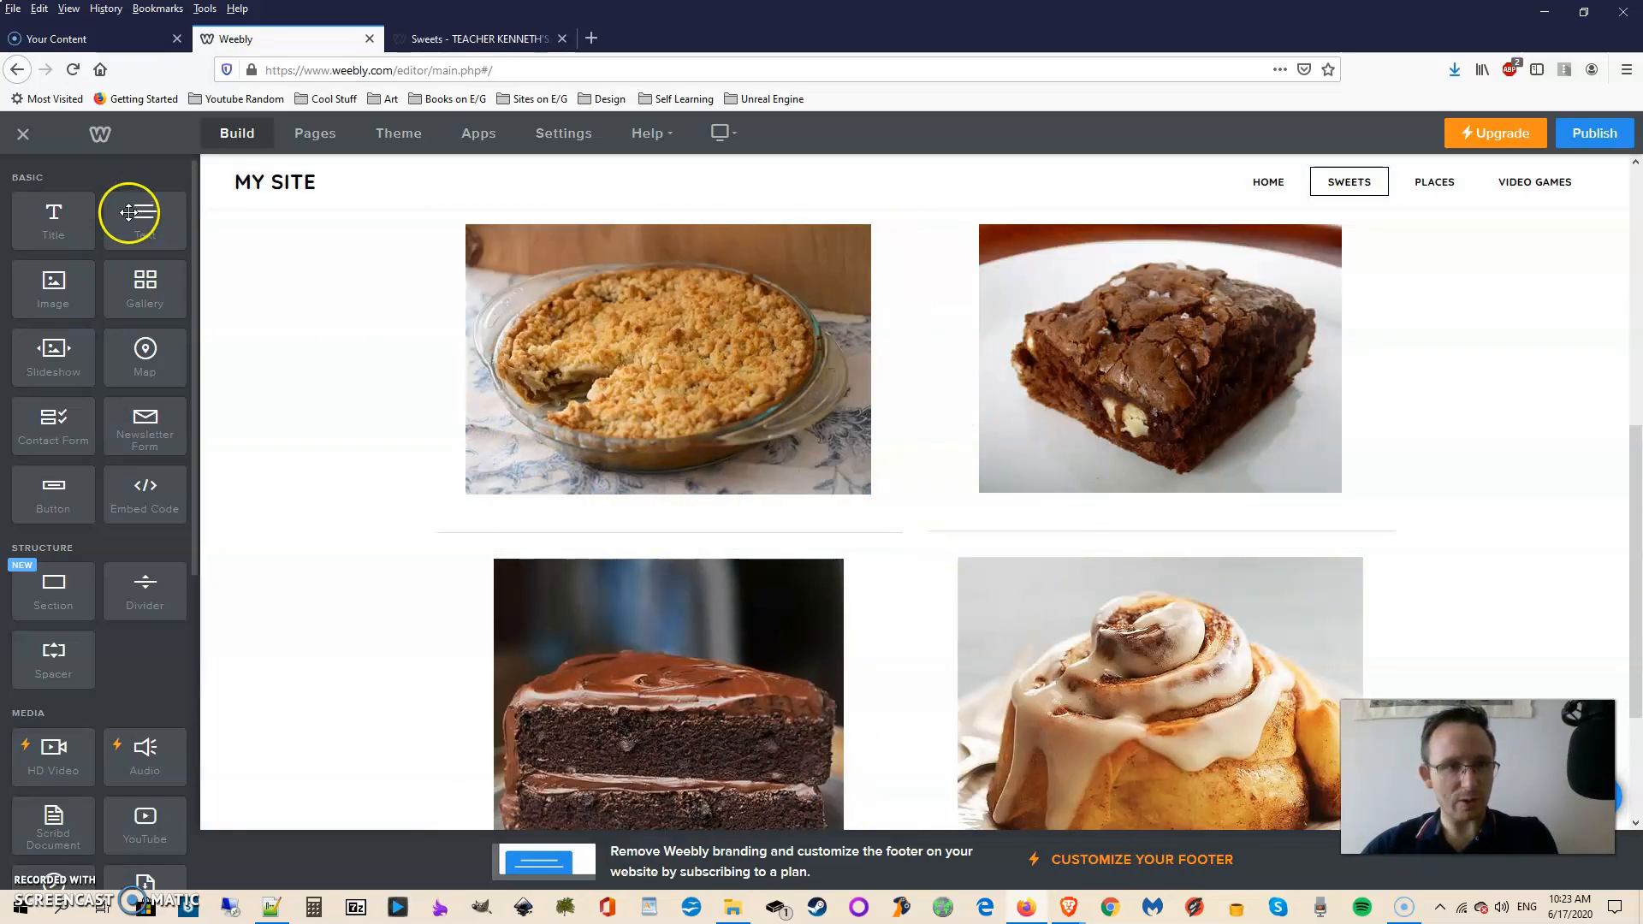
# - Add a paragraph below the apple crumble image, from "I really enjoy apple pie and apple crumble." to the saying "it's as American as apple pie."
pyautogui.moveTo(142, 215); pyautogui.dragTo(548, 520)
pyautogui.click(536, 533)
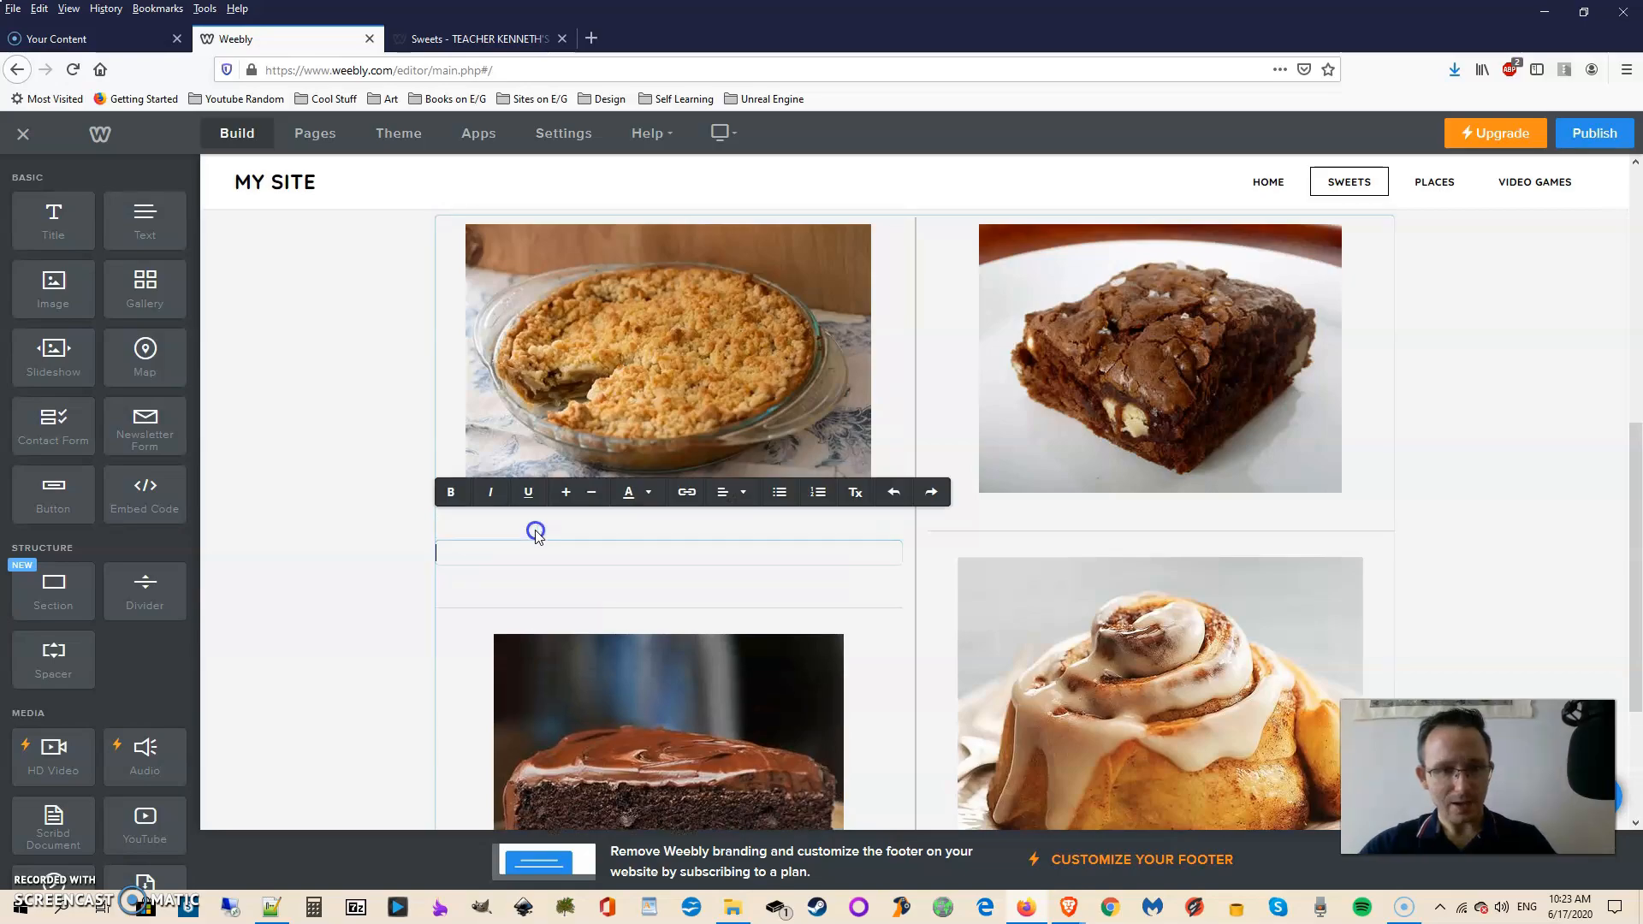
pyautogui.write('I really enjoy apple pie and apple crumble. If you ever get the chance, you should try out both. There\'s actually a saying about apple pie: "it\'s as American as apple pie."')
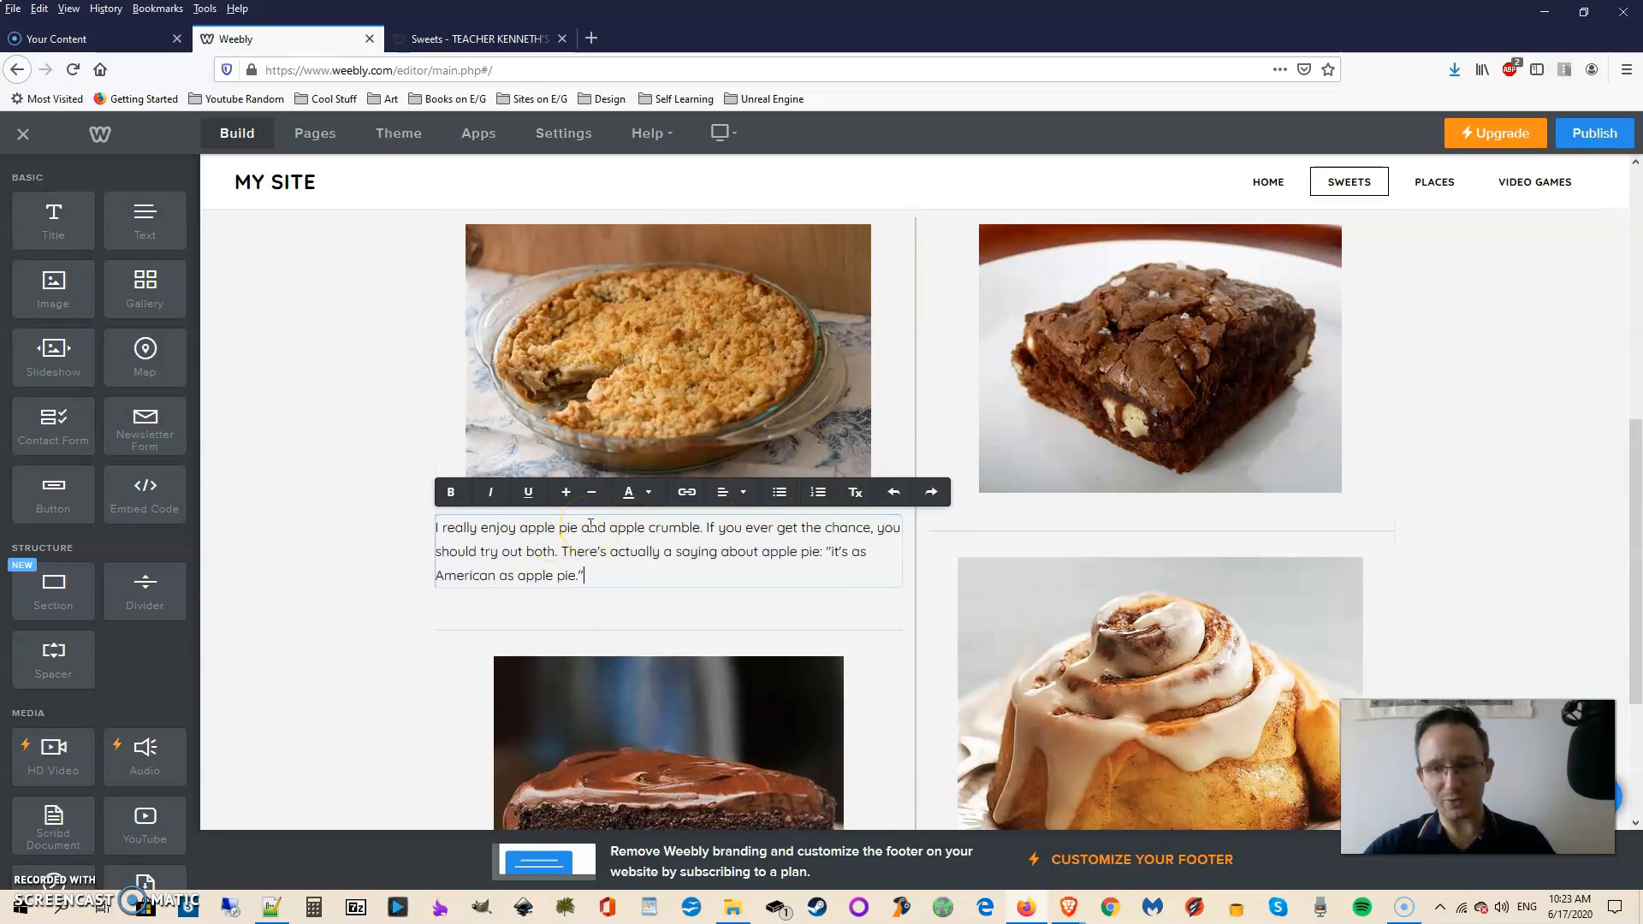
# - Add a text element below the brownie image explaining how brownies differ from cake
pyautogui.click(164, 221)
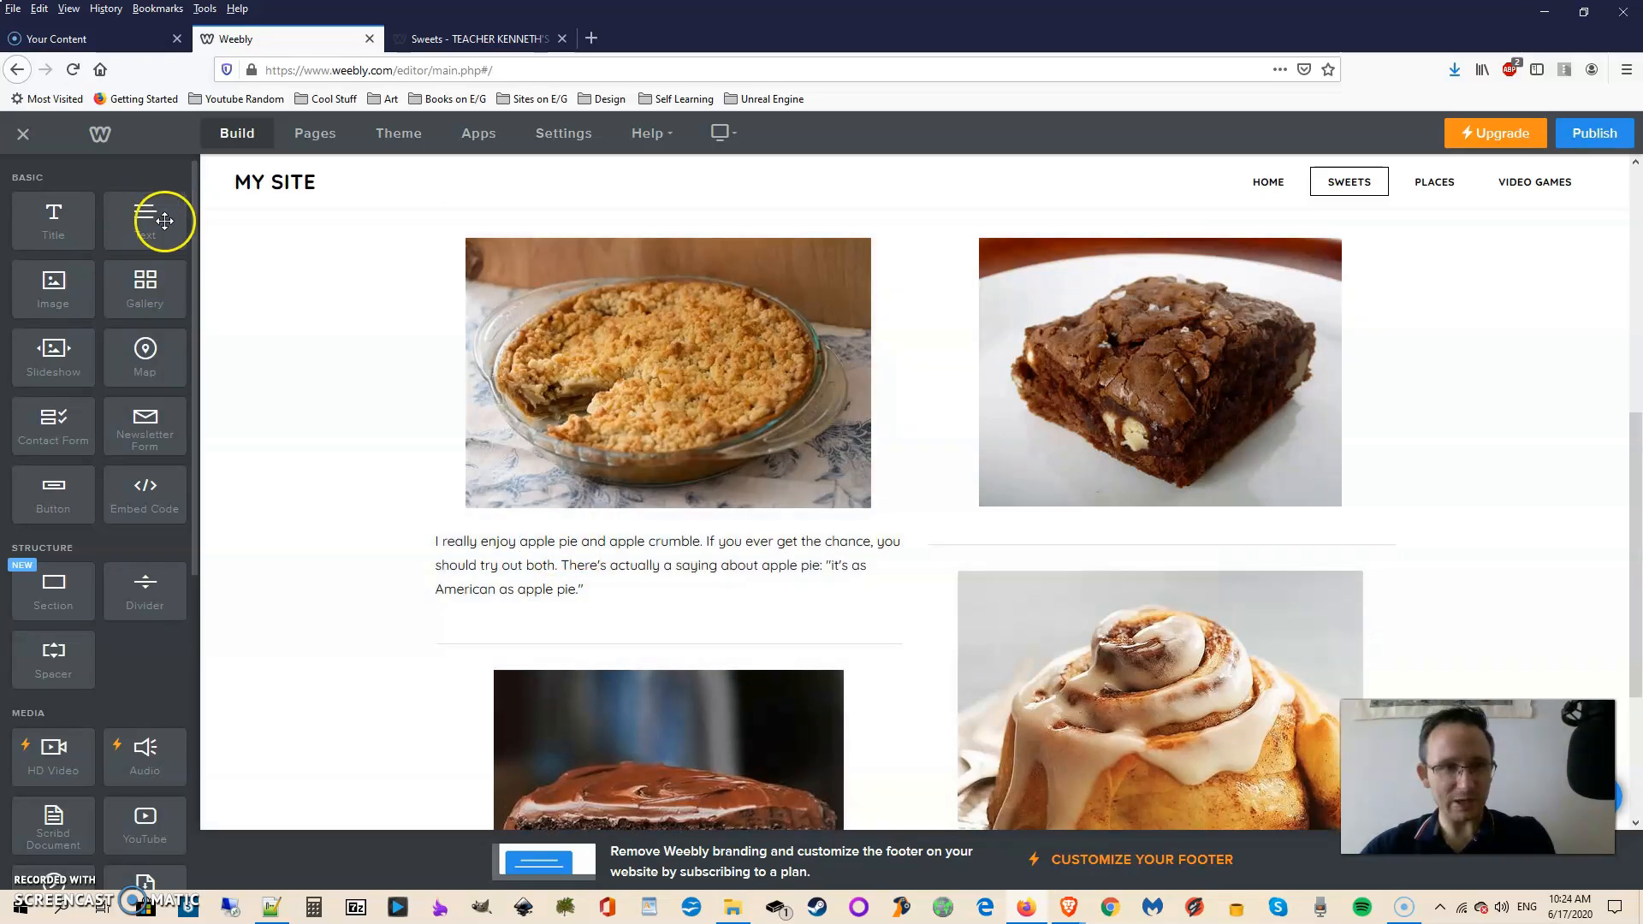
pyautogui.moveTo(145, 218); pyautogui.dragTo(1061, 524)
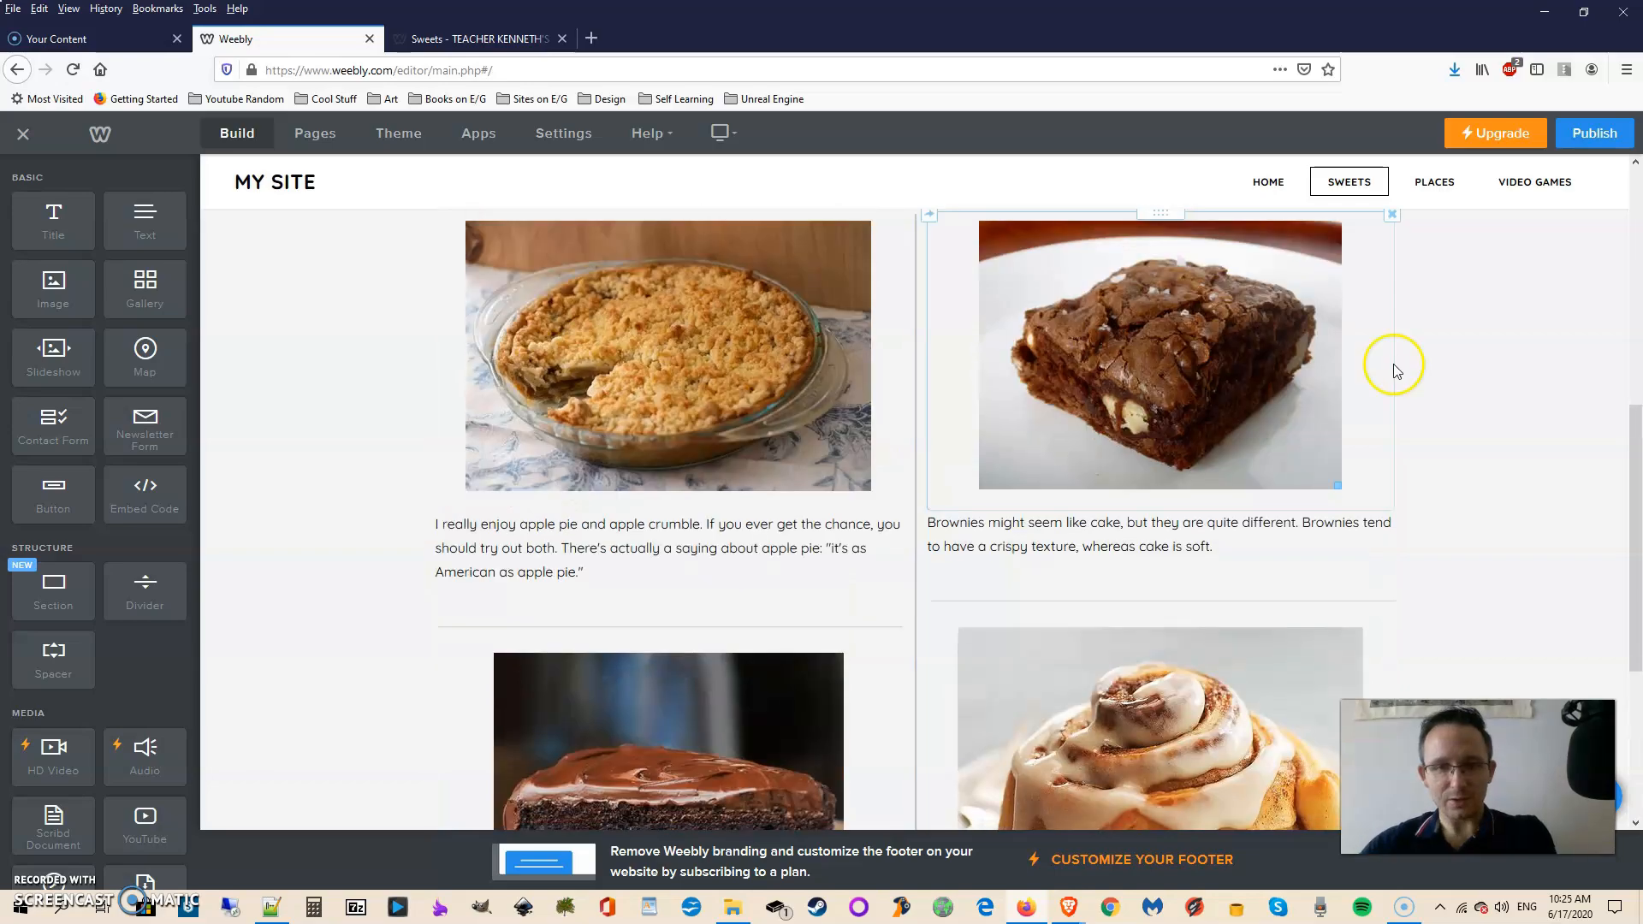
pyautogui.scroll(-3, 1112, 282)
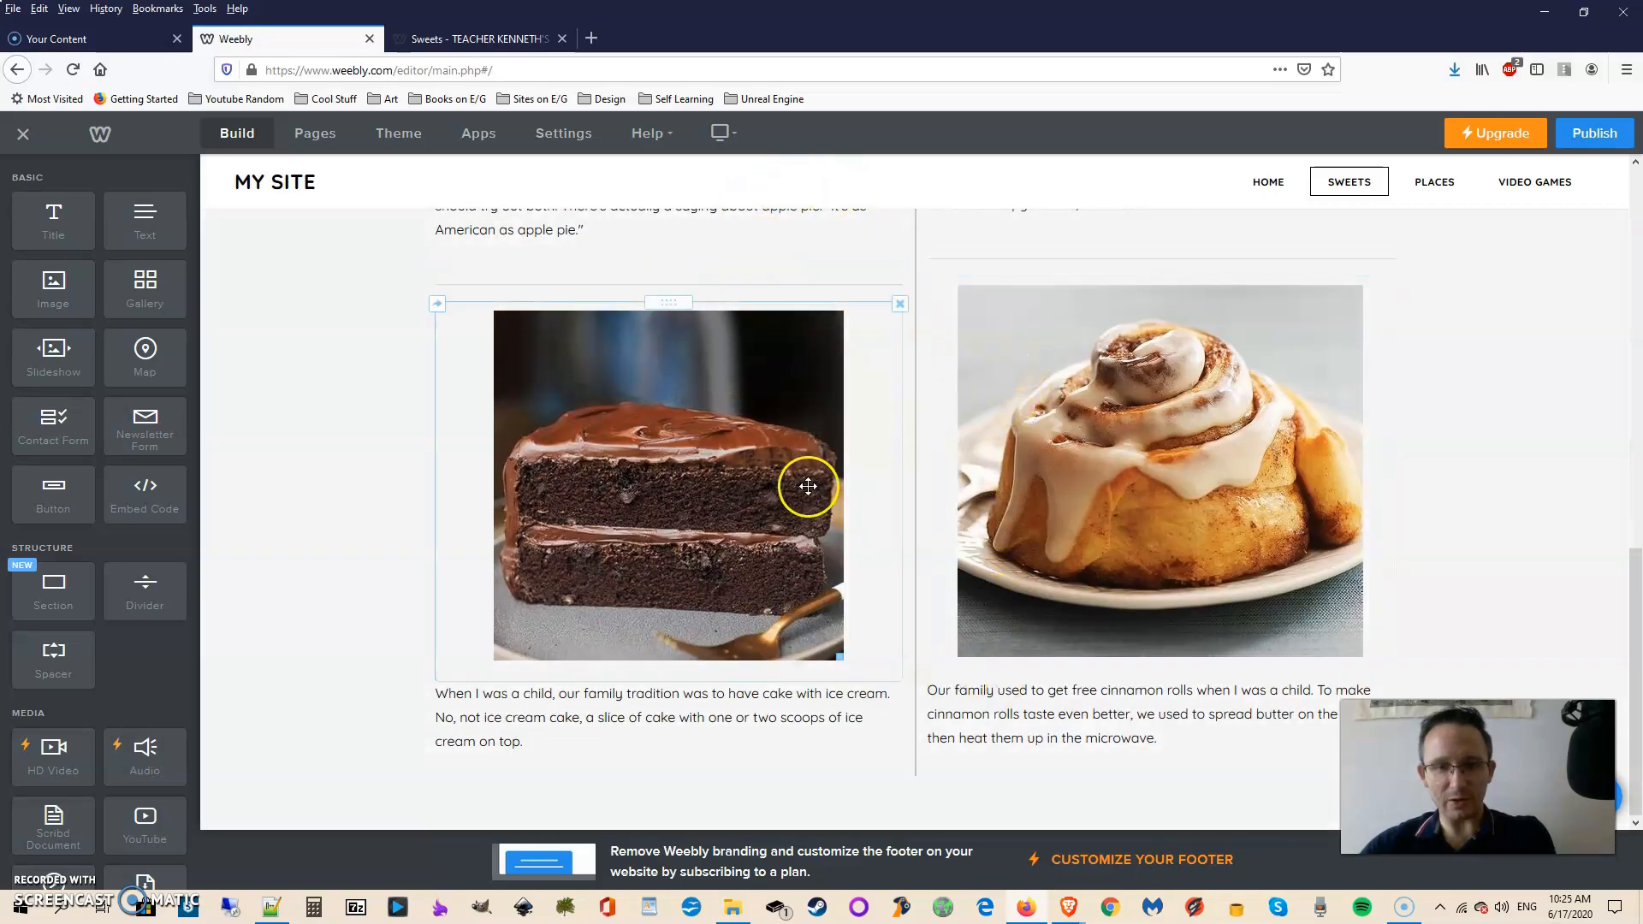
pyautogui.scroll(1, 864, 410)
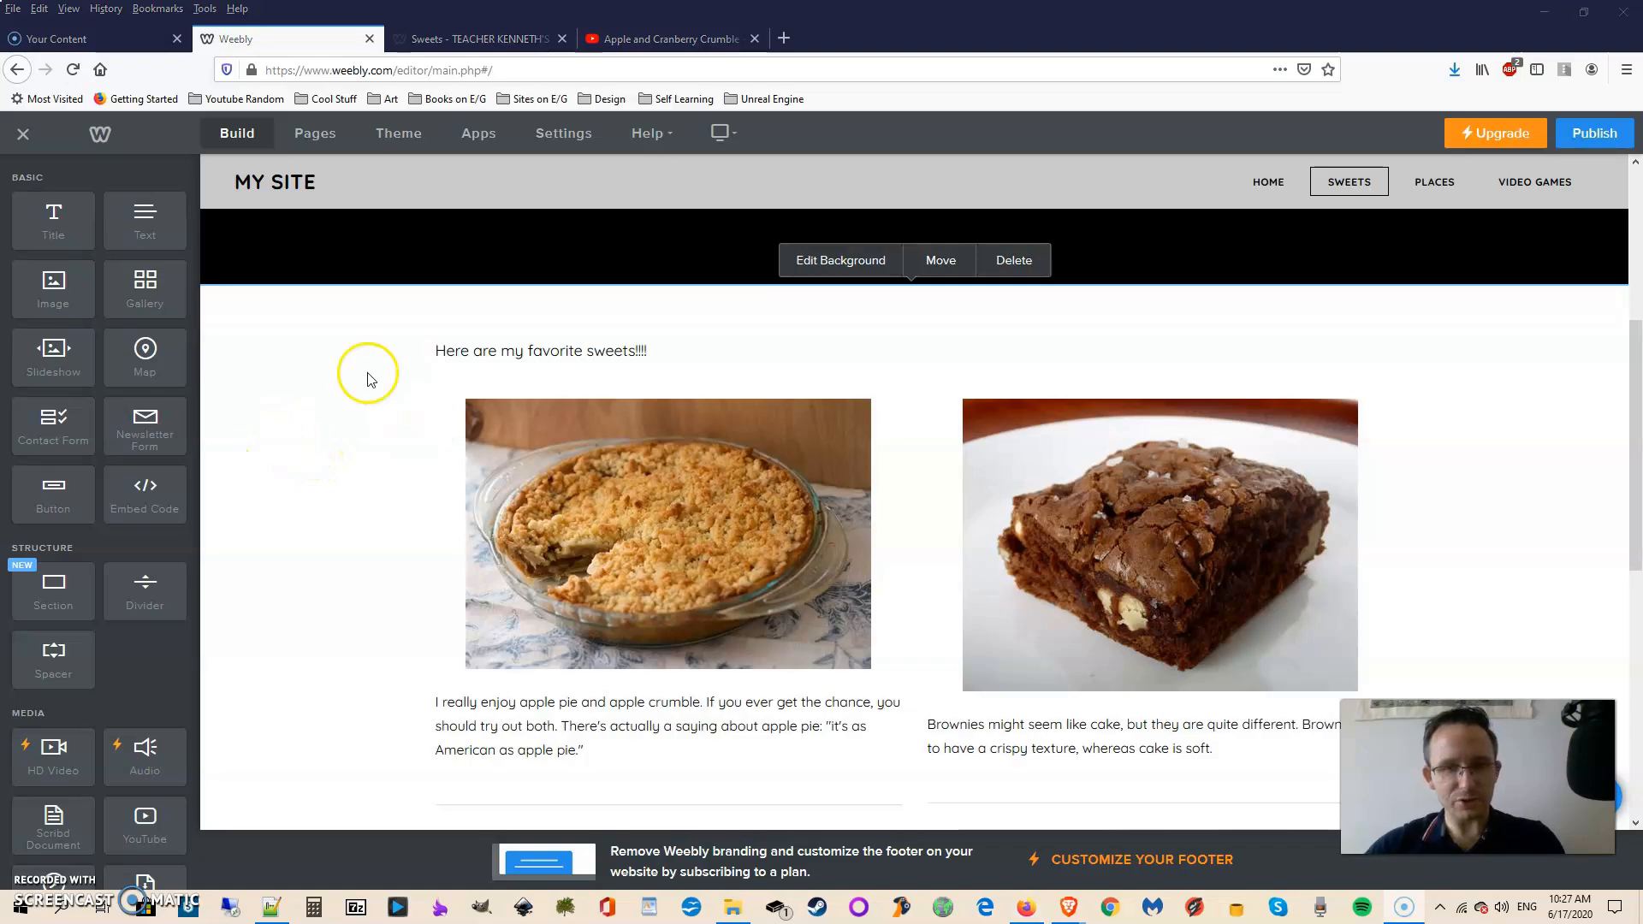
# - Insert a button below the apple crumble paragraph and set its text to "Apple Crumble"
pyautogui.scroll(-1, 368, 377)
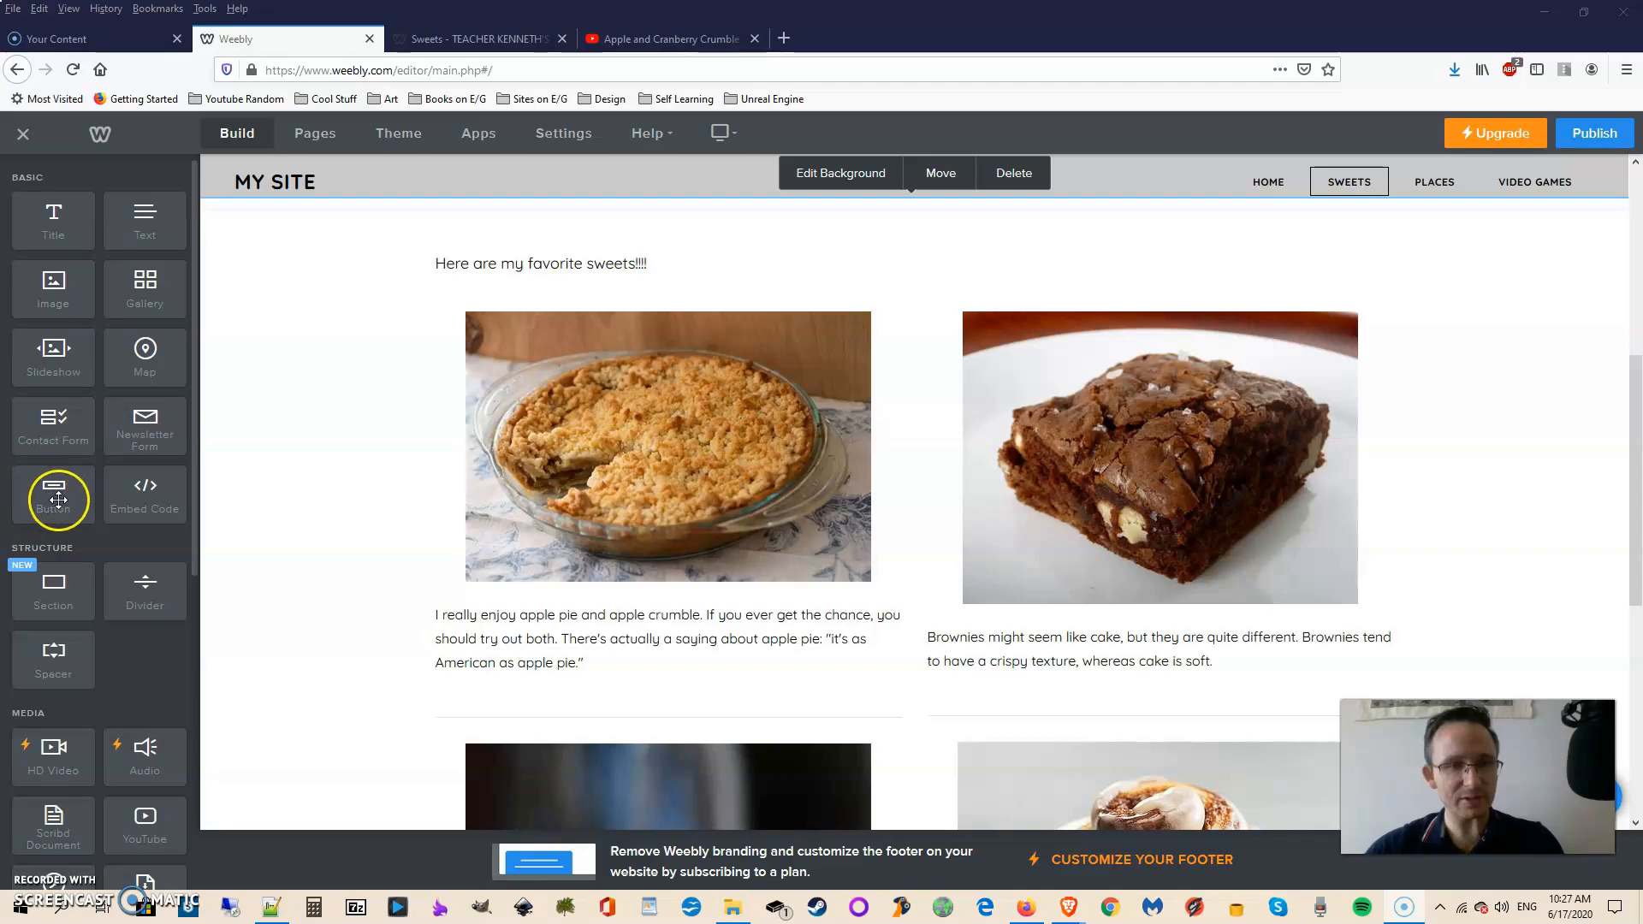
pyautogui.moveTo(51, 494); pyautogui.dragTo(549, 691)
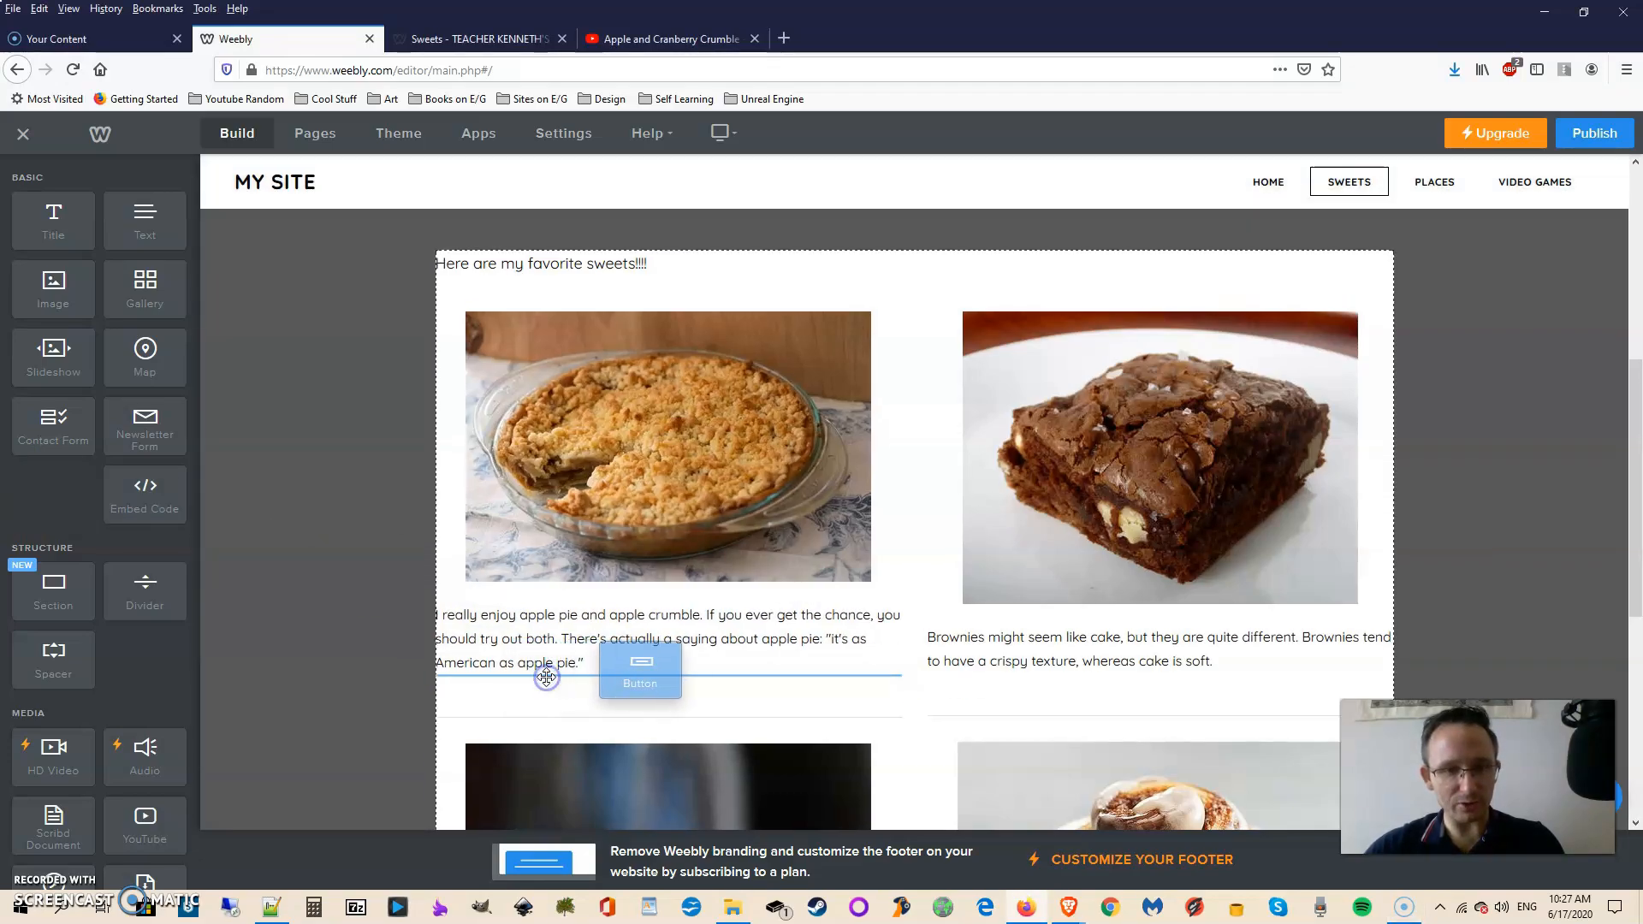
pyautogui.click(553, 552)
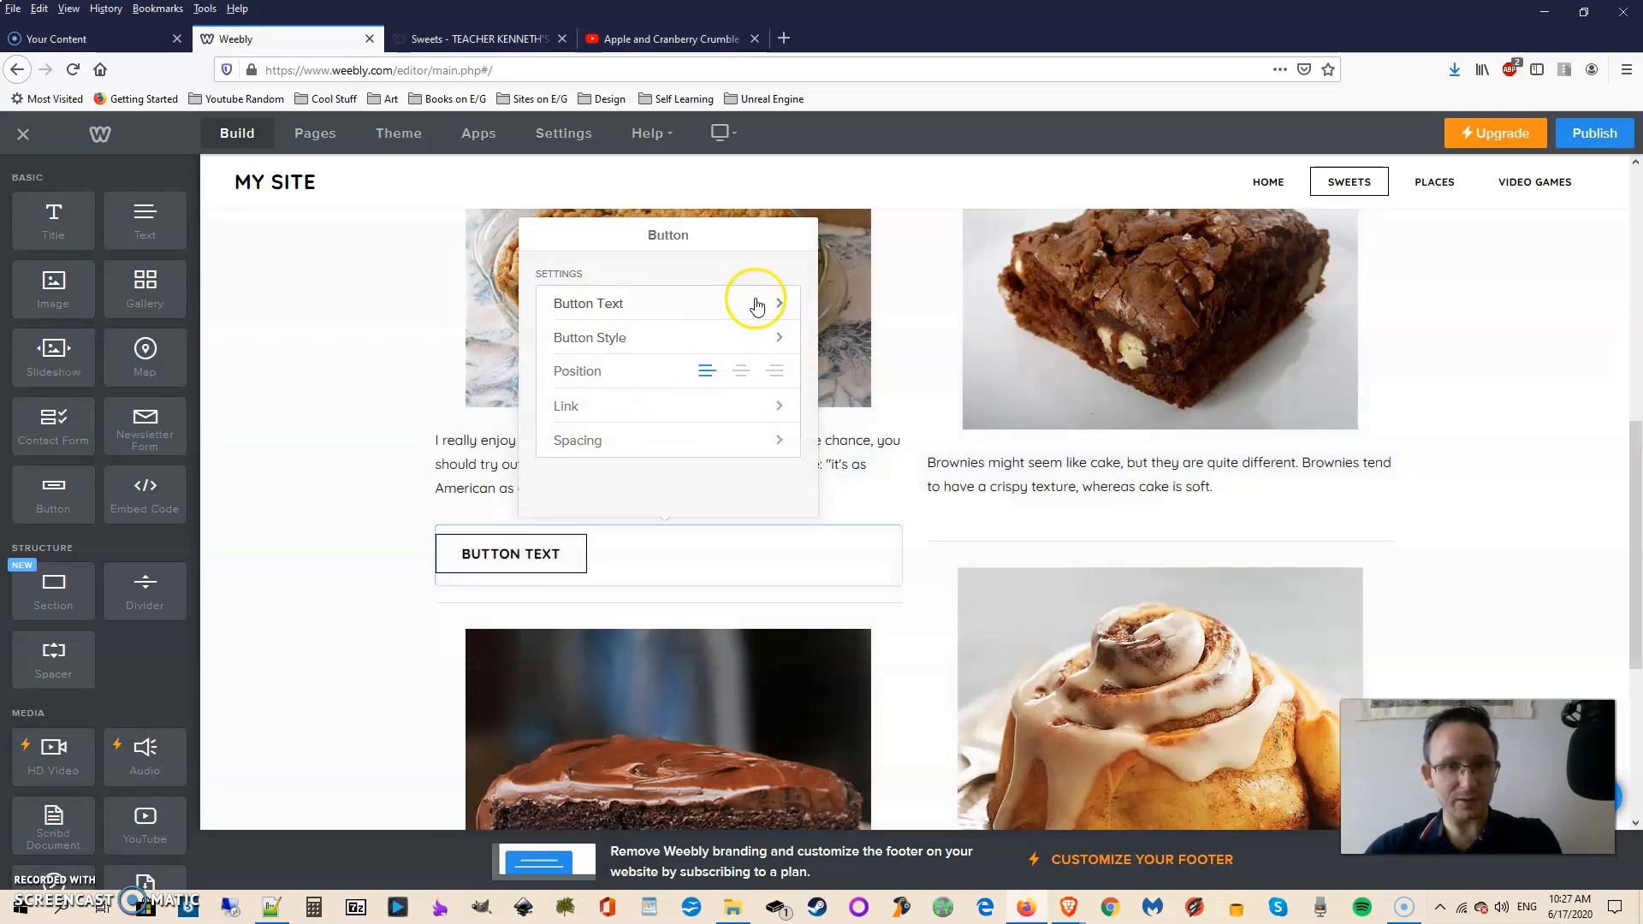
pyautogui.click(756, 302)
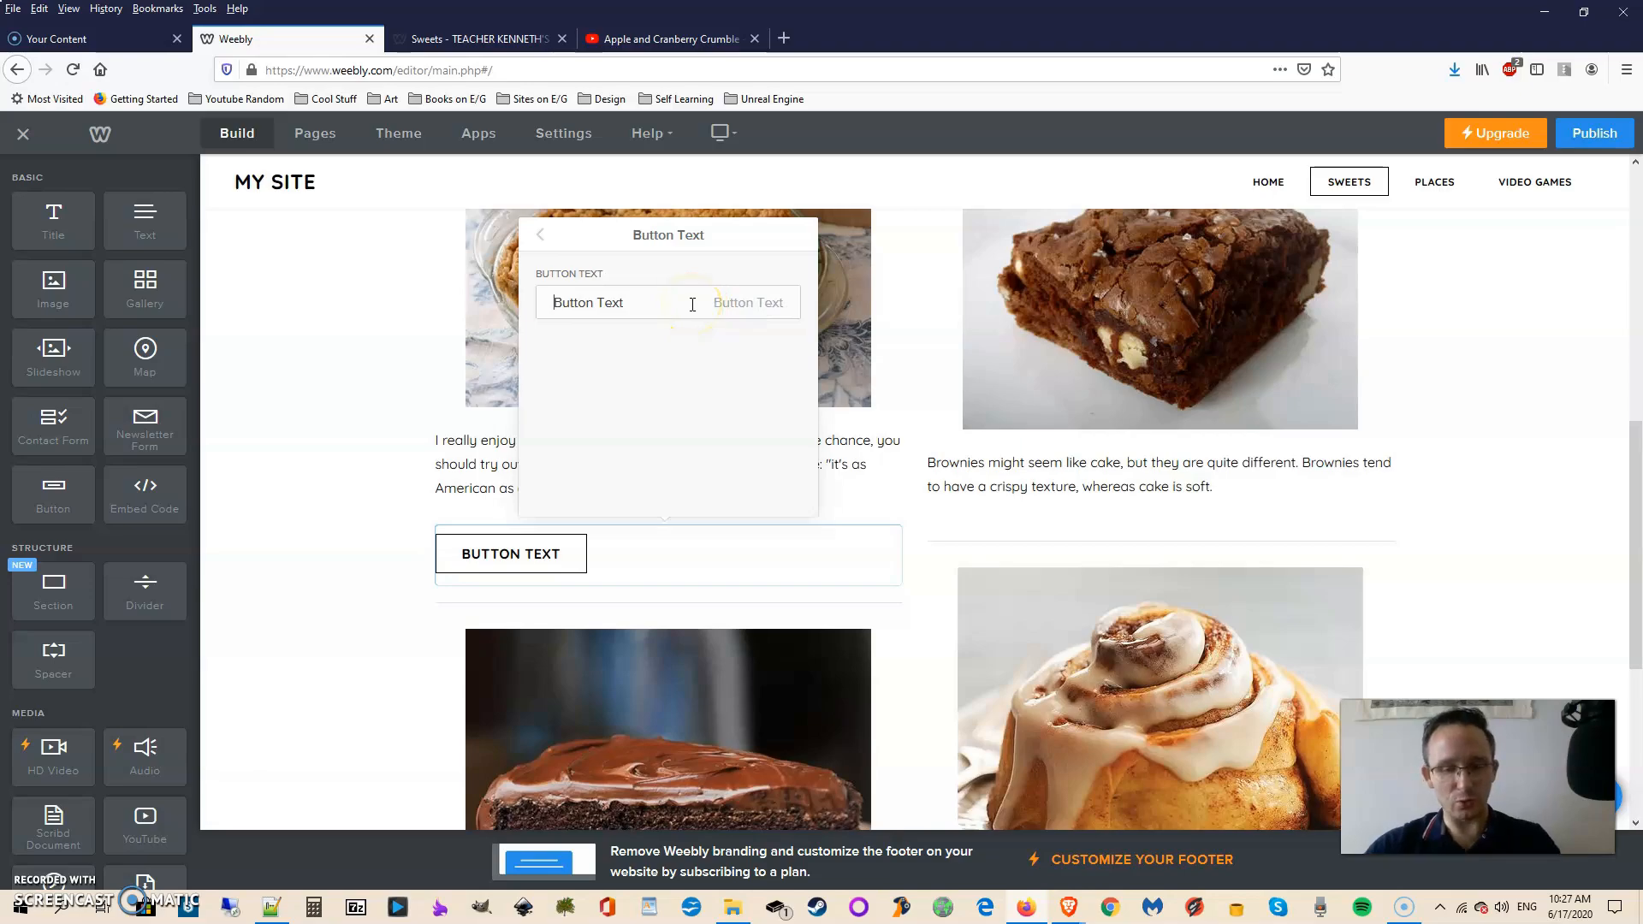
pyautogui.moveTo(692, 305); pyautogui.dragTo(454, 289)
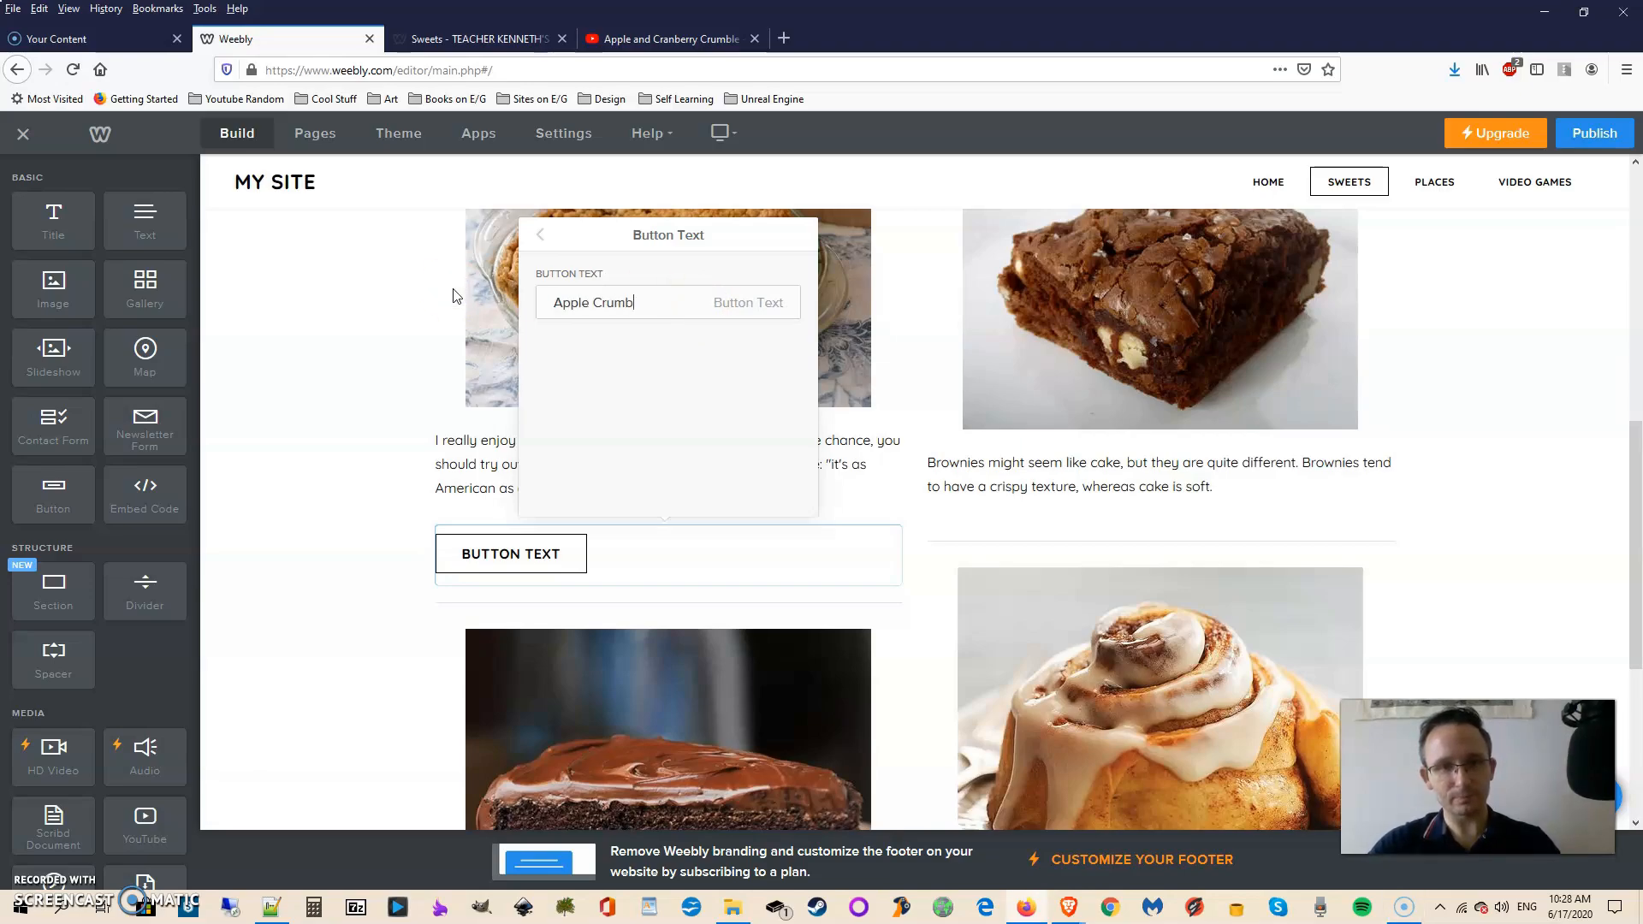
pyautogui.click(532, 234)
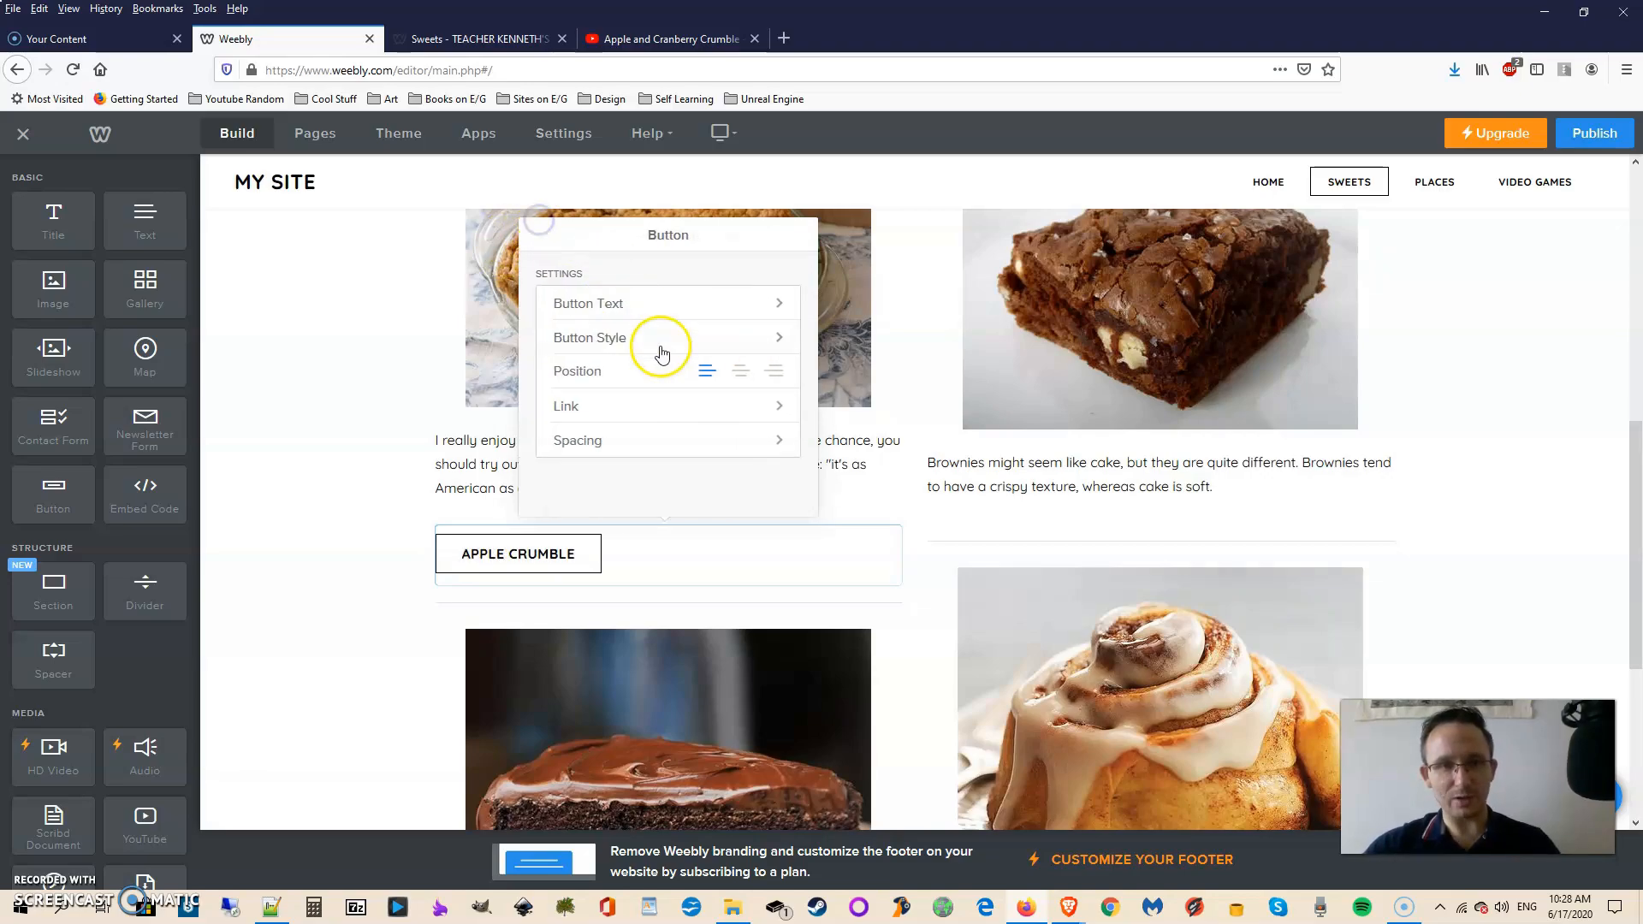
# - Try the right and left positions for the Apple Crumble button, and set its position to centre
pyautogui.click(741, 380)
pyautogui.click(627, 539)
pyautogui.click(774, 370)
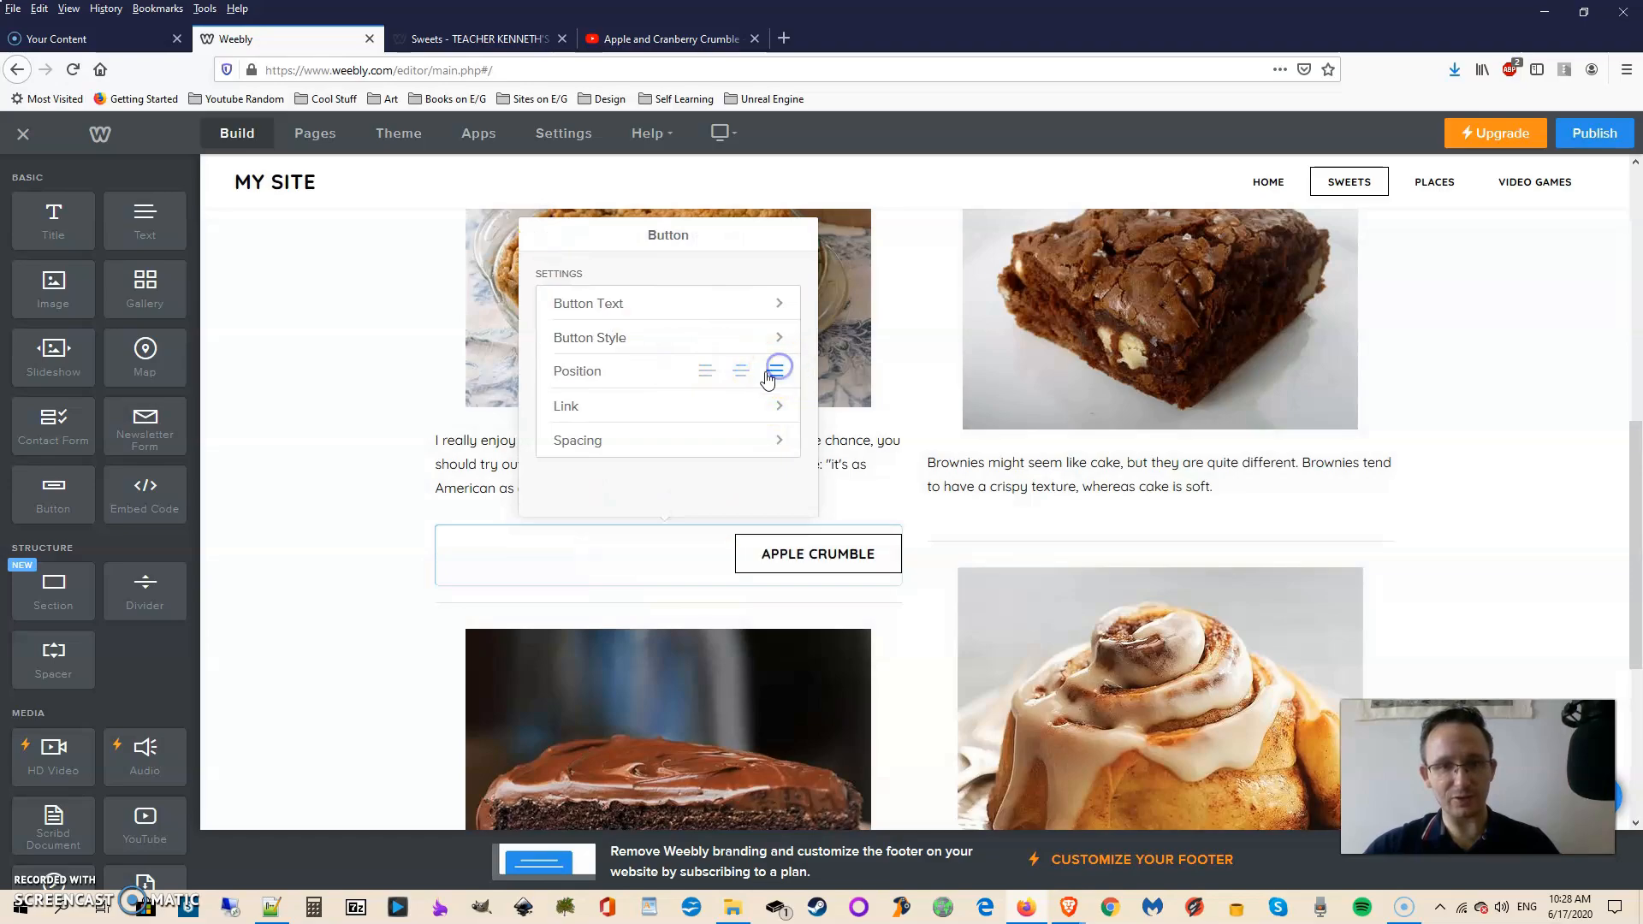
pyautogui.click(706, 373)
pyautogui.click(740, 373)
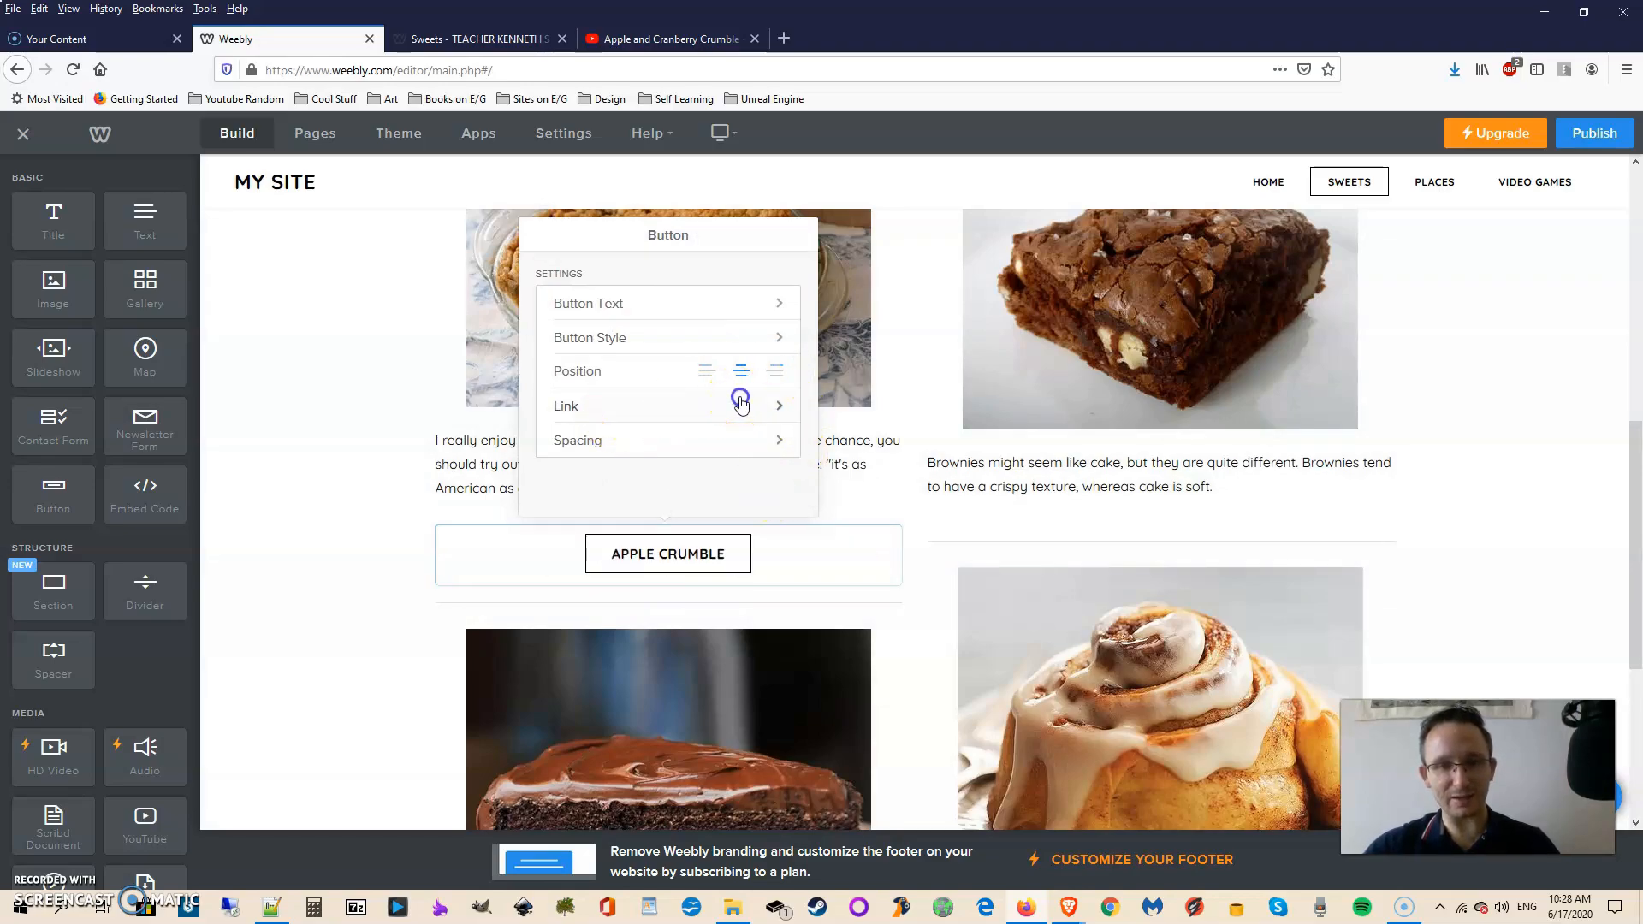
# - Link the Apple Crumble button to the website URL copied from the YouTube video "Apple and Cranberry Crumble - Gordon Ramsay"
pyautogui.click(742, 404)
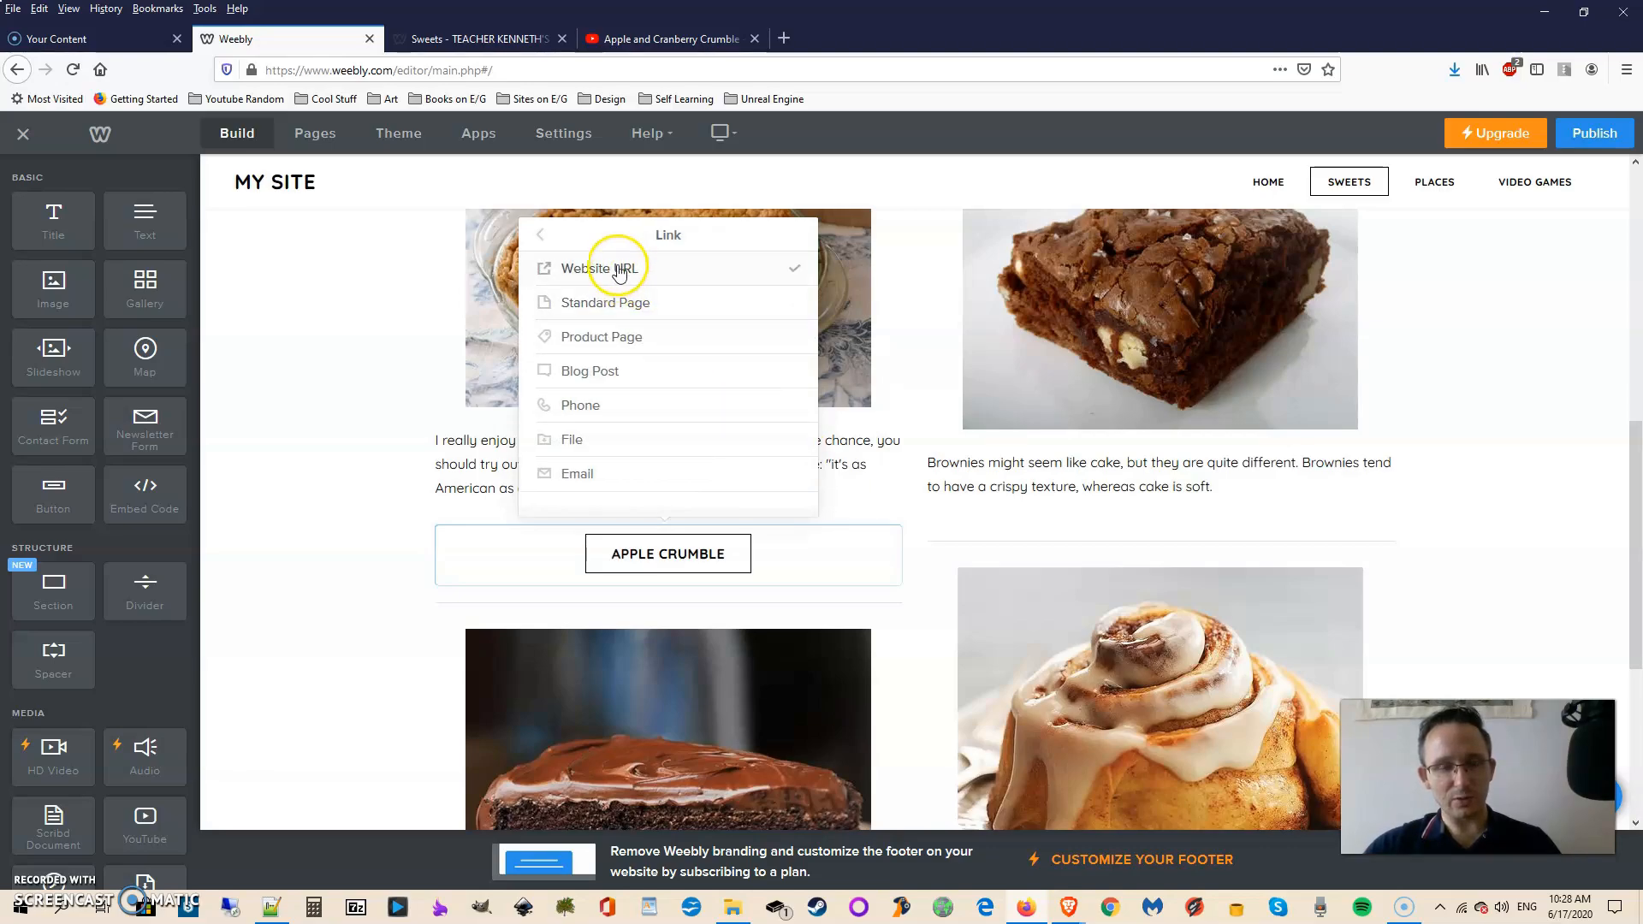
pyautogui.click(619, 270)
pyautogui.click(655, 341)
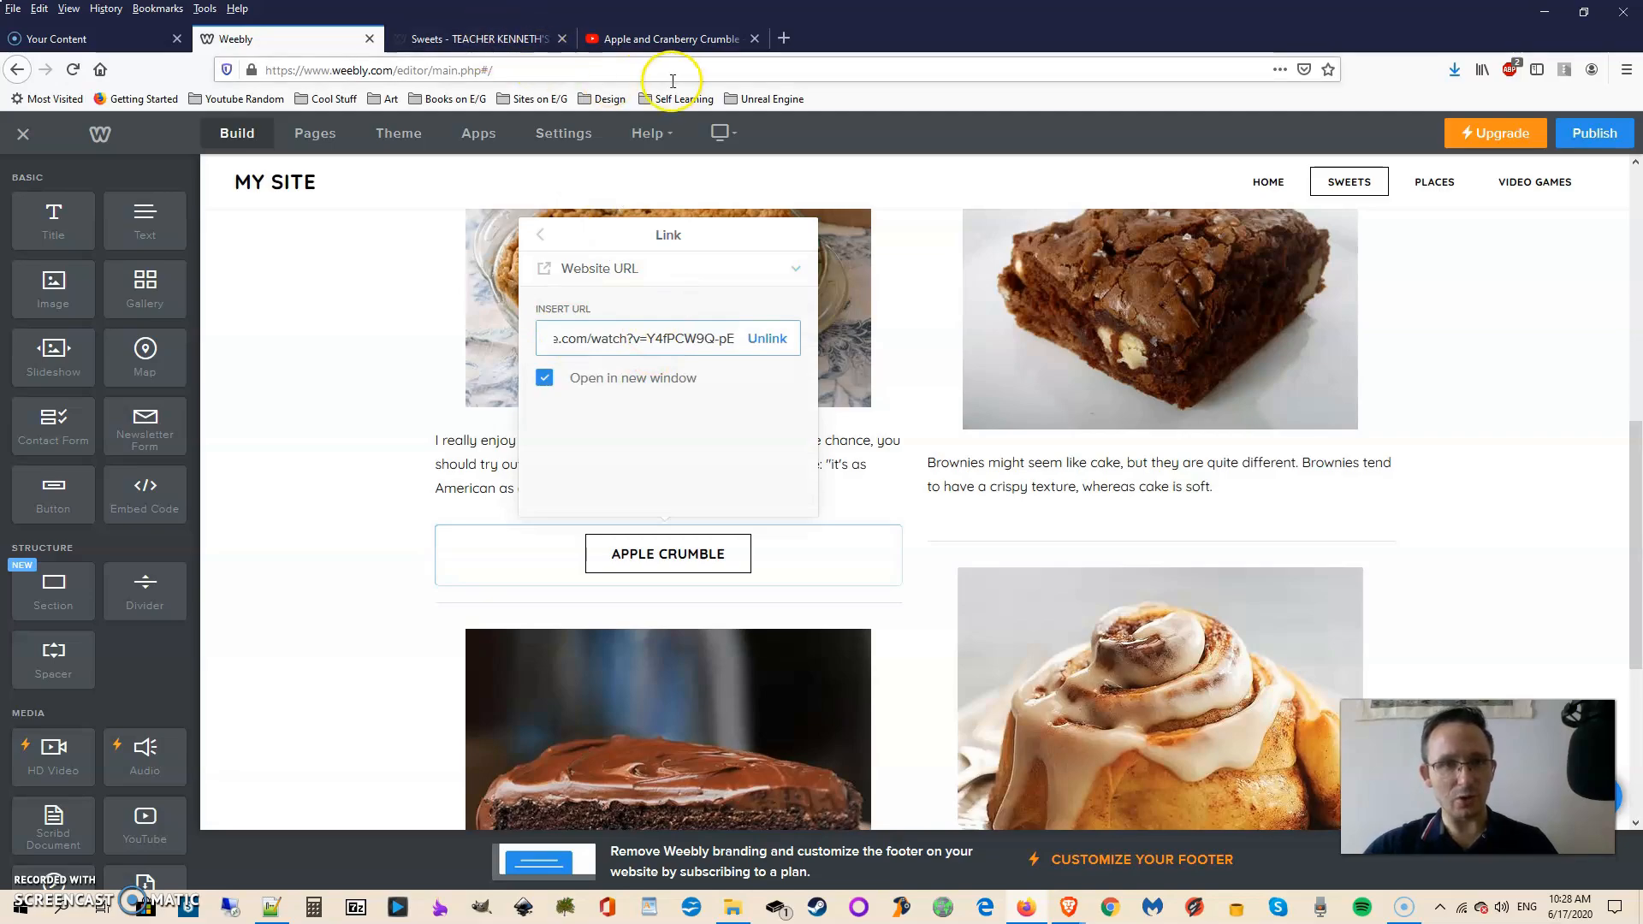
pyautogui.click(679, 40)
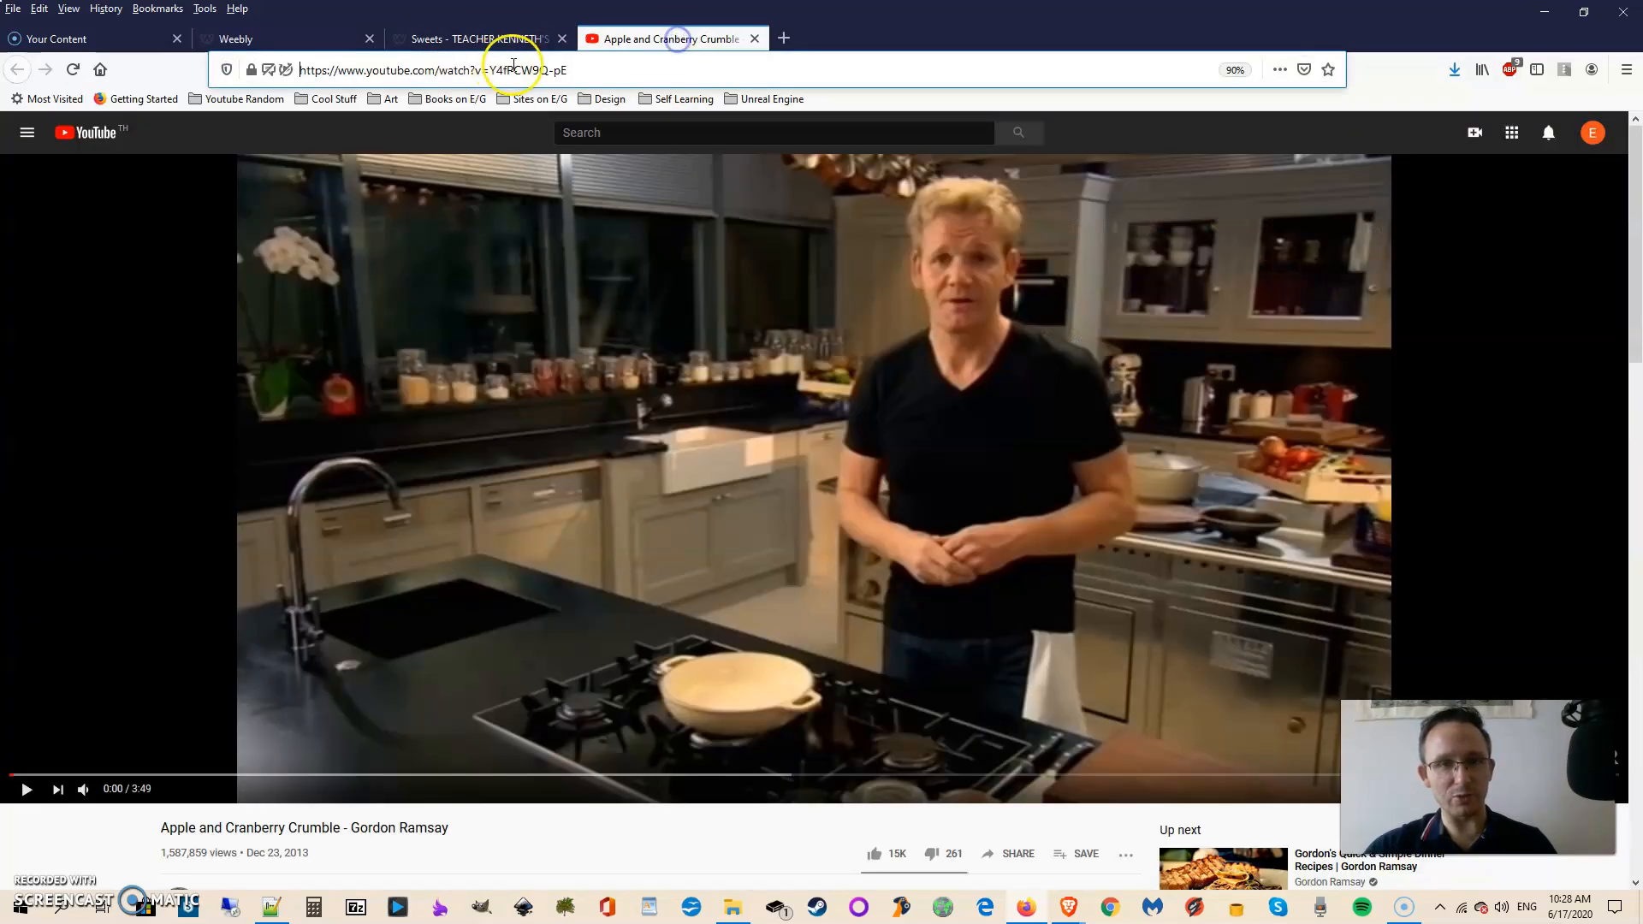
pyautogui.moveTo(630, 61); pyautogui.dragTo(311, 55)
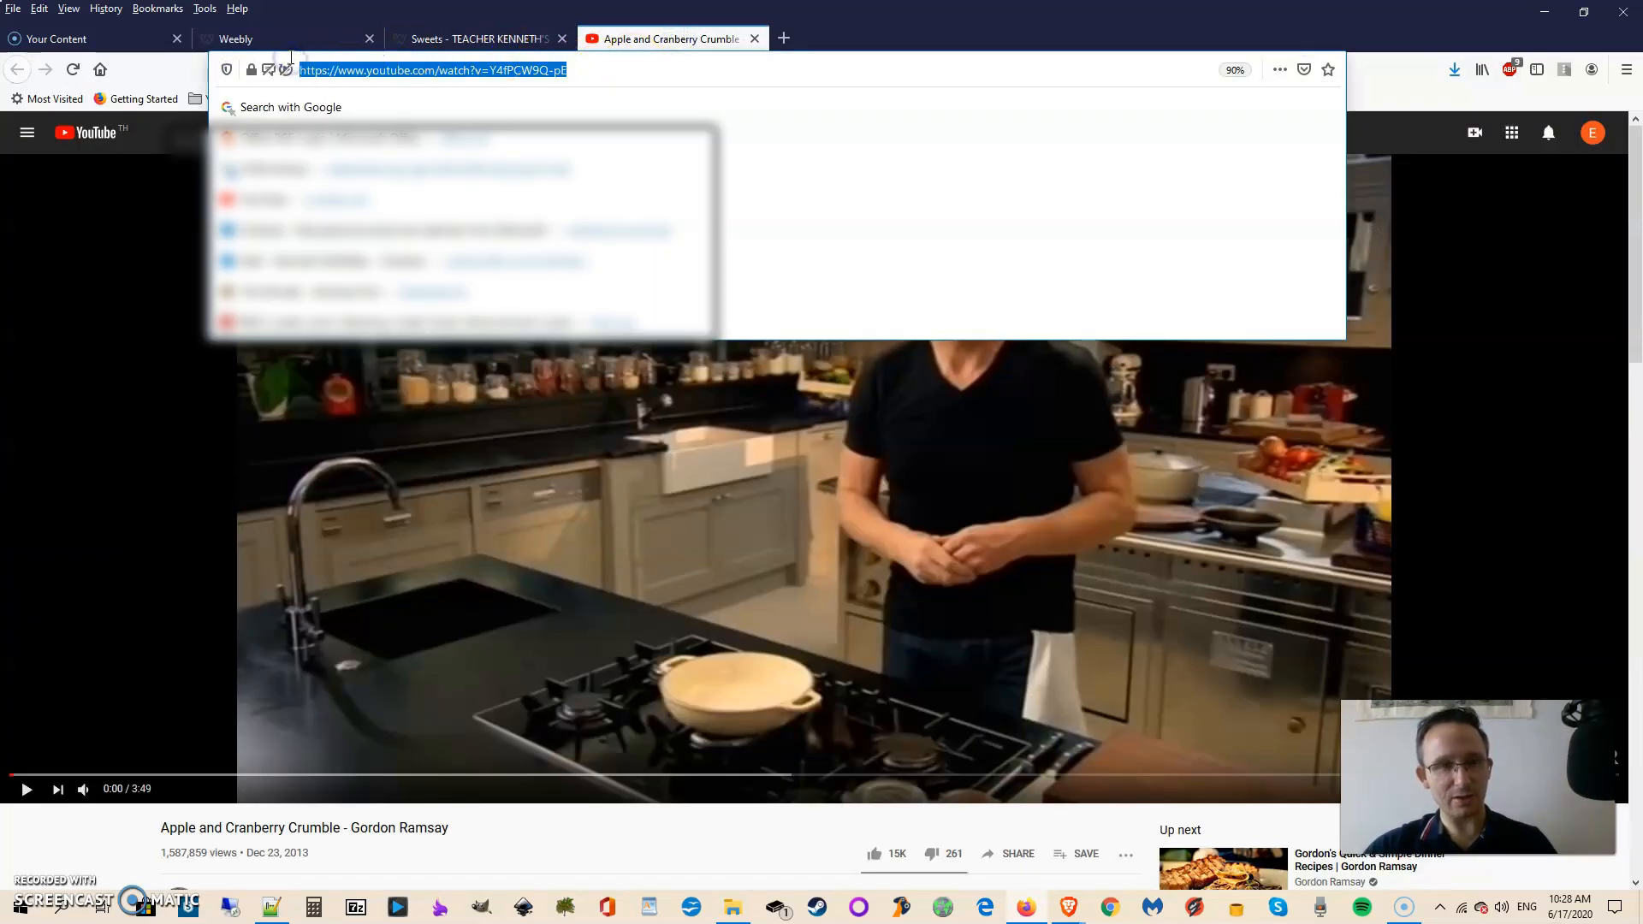
pyautogui.hotkey('ctrl', 'c')
pyautogui.click(290, 39)
pyautogui.hotkey('ctrl', 'v')
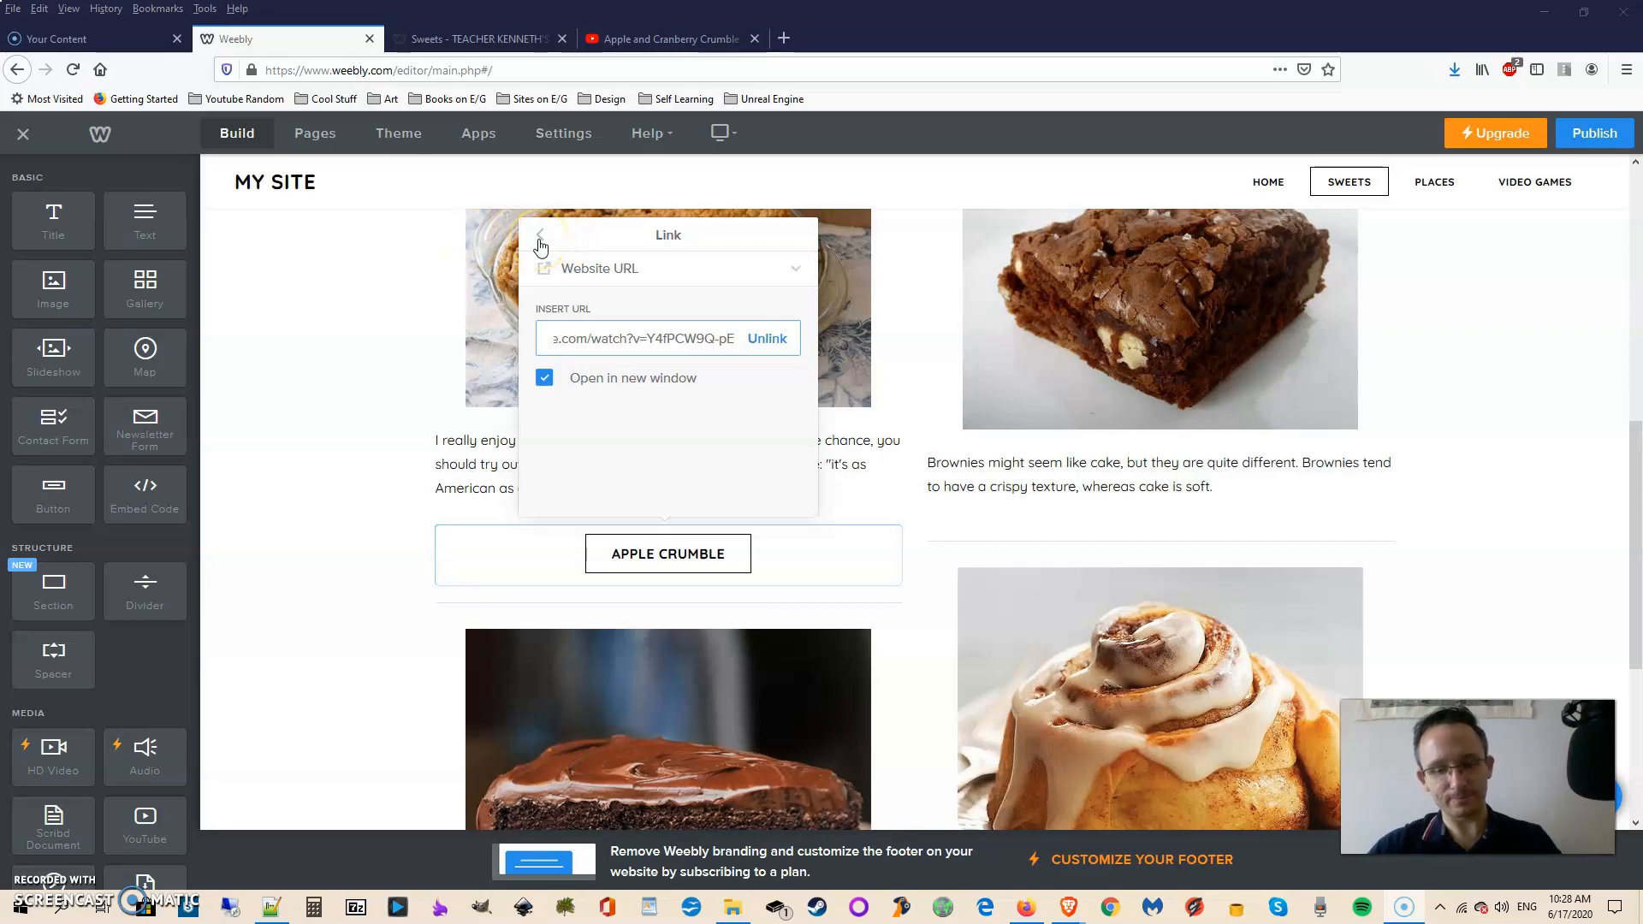
pyautogui.click(385, 429)
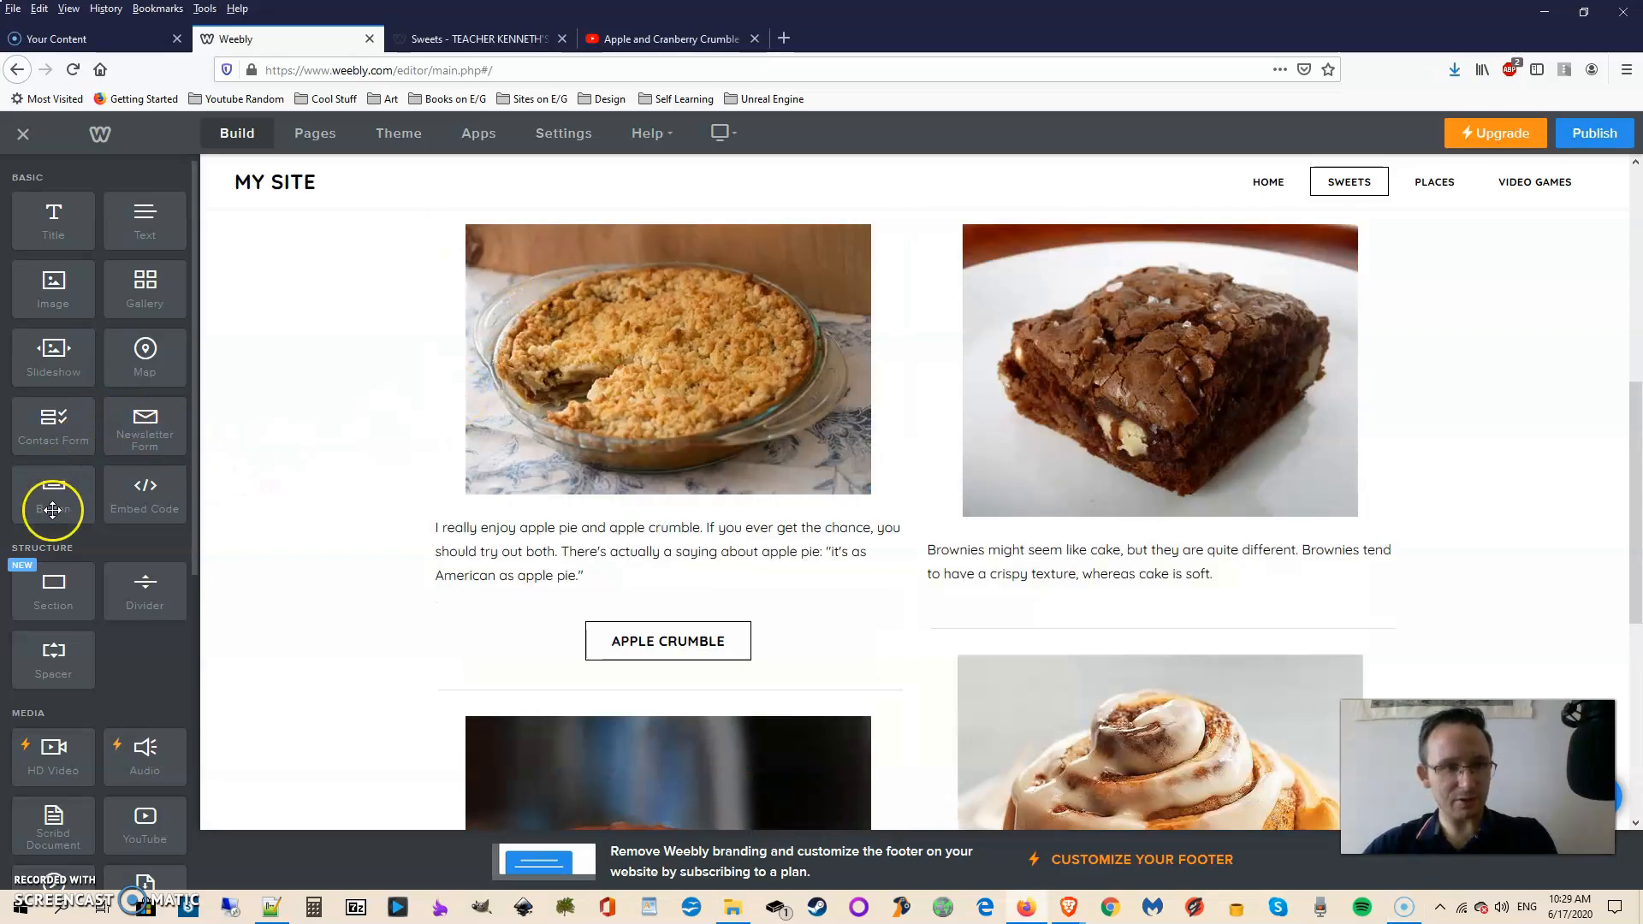
# - Add a button element below the brownie paragraph
pyautogui.moveTo(53, 510)
pyautogui.mouseDown()
pyautogui.moveTo(242, 506)
pyautogui.moveTo(1087, 626)
pyautogui.moveTo(1126, 598)
pyautogui.mouseUp()
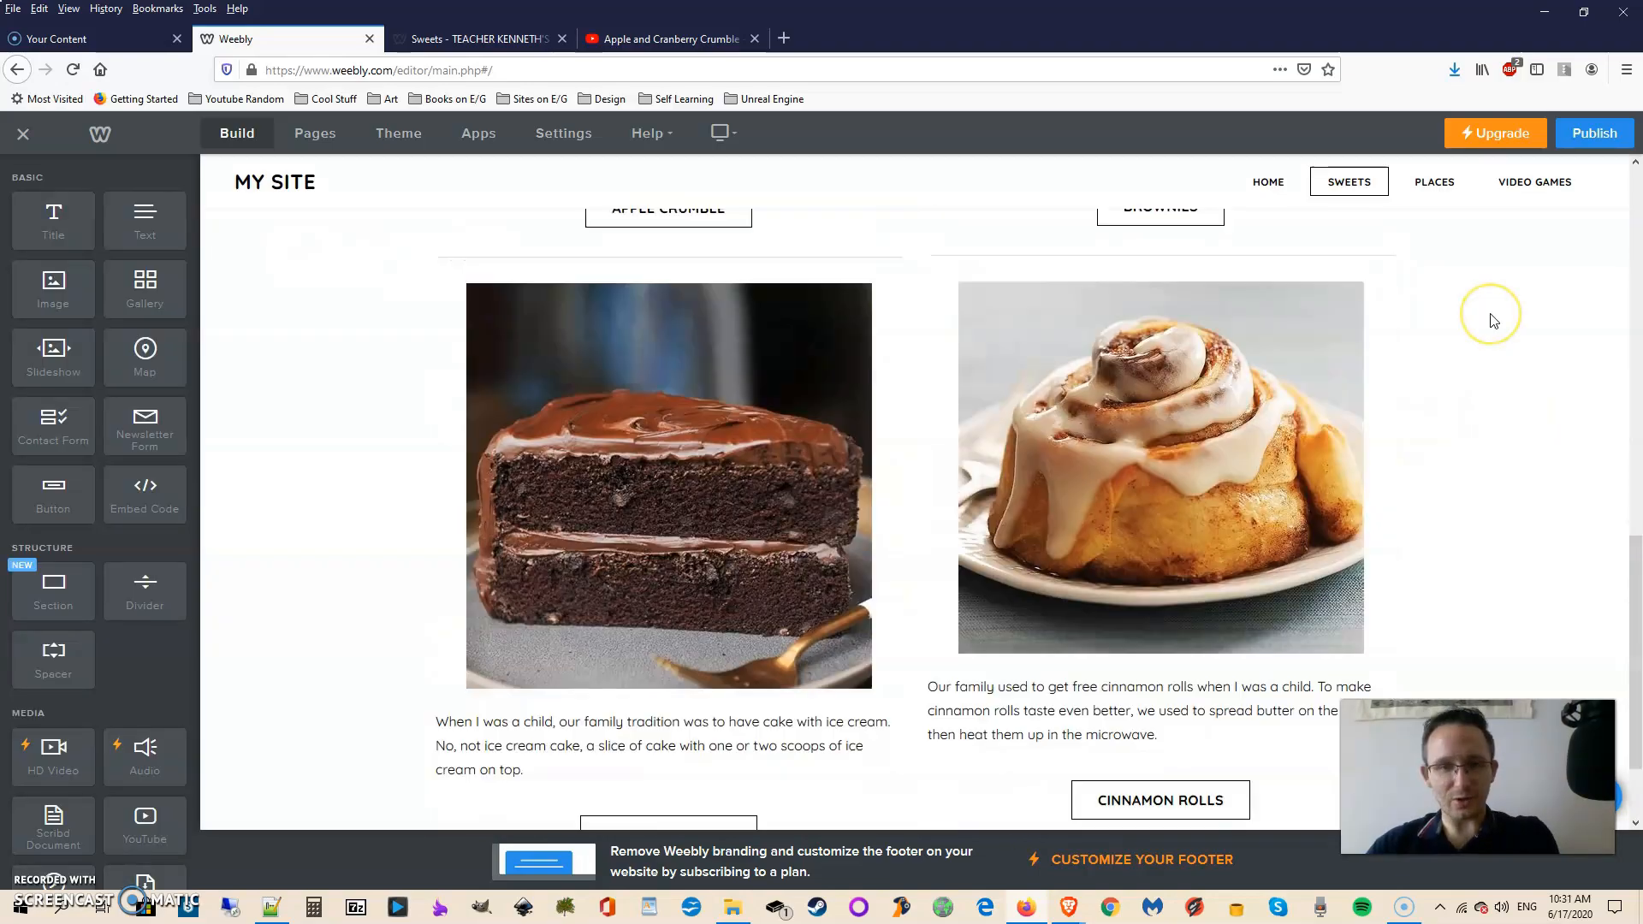
pyautogui.scroll(-2, 1492, 320)
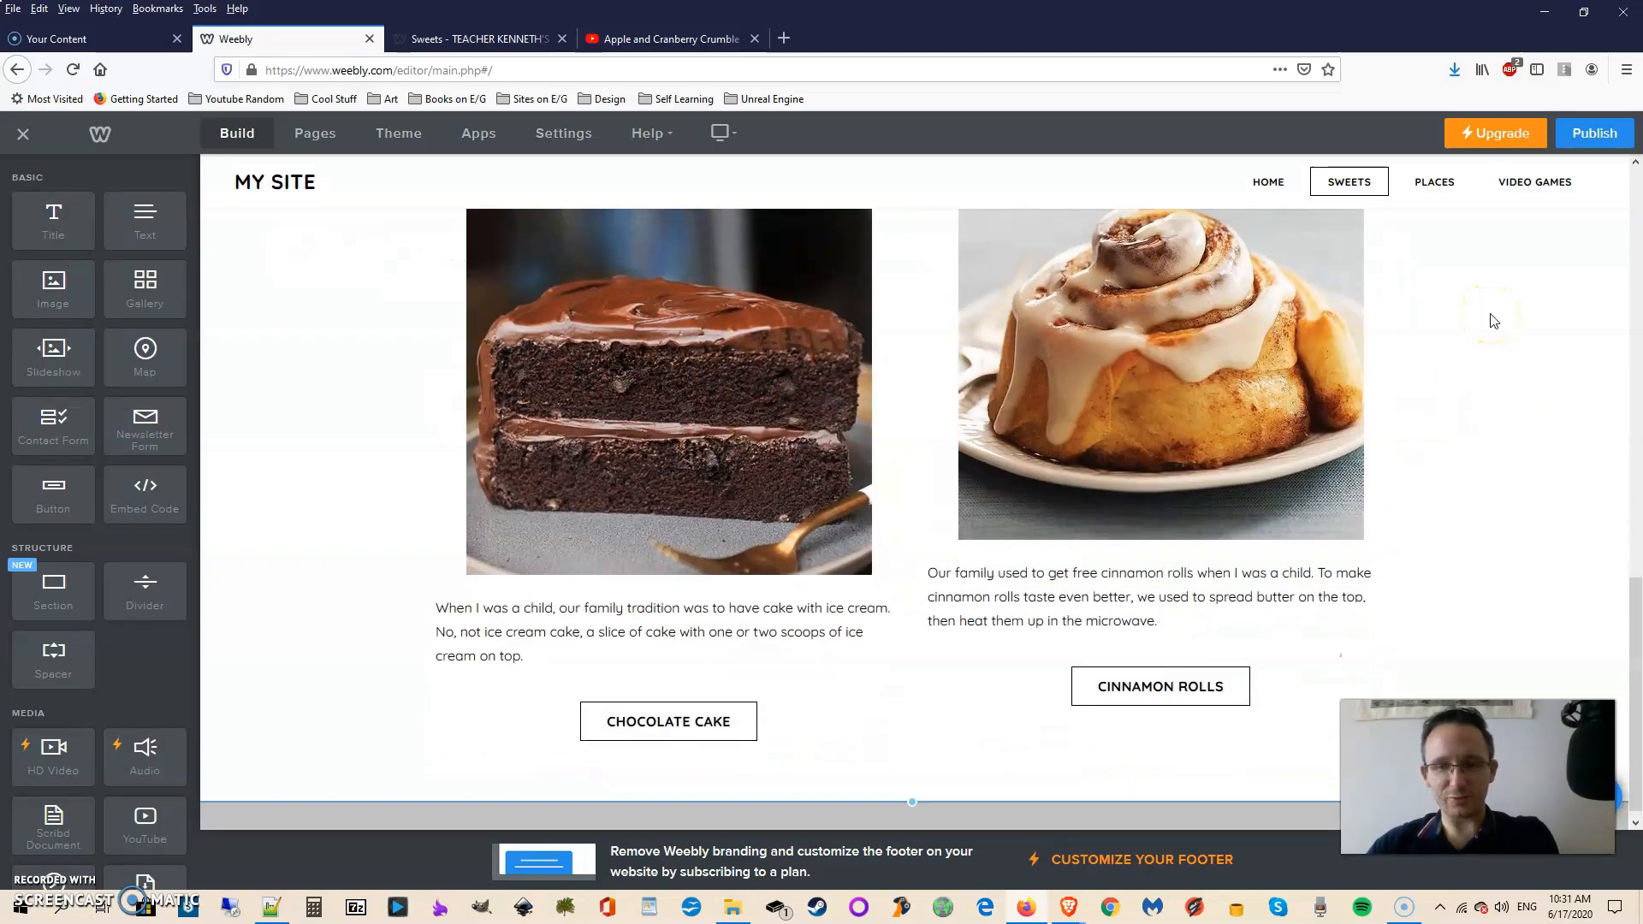
# - Shift the brownie photo to the right side of its column on the Sweets page
pyautogui.scroll(2, 1493, 321)
pyautogui.scroll(5, 1492, 320)
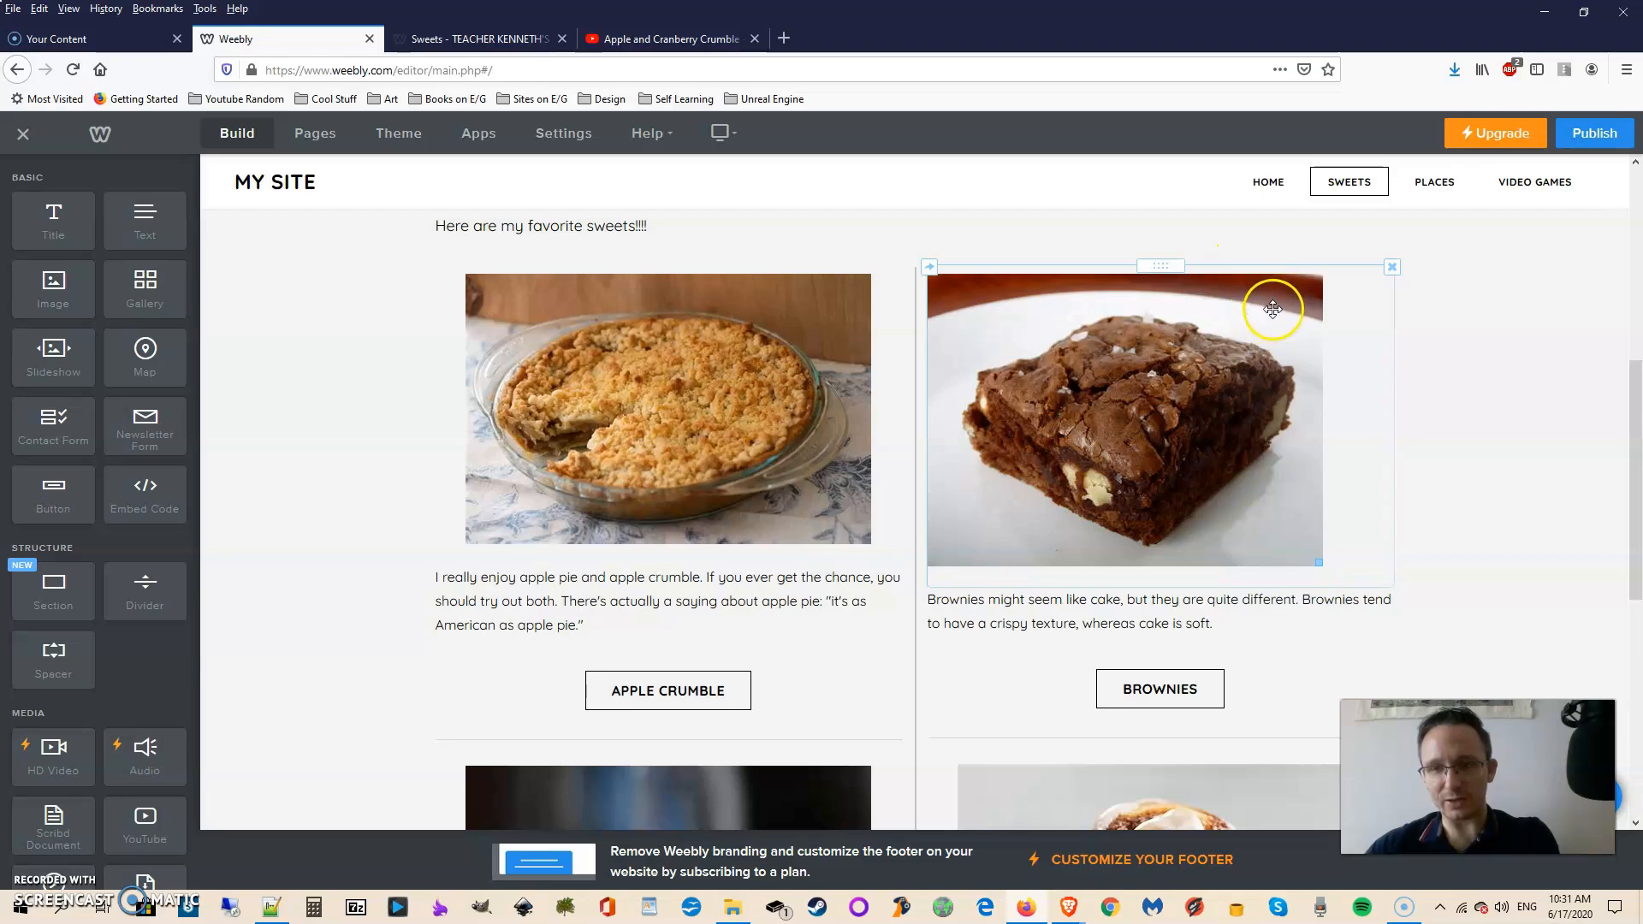
pyautogui.moveTo(1259, 320); pyautogui.dragTo(513, 376)
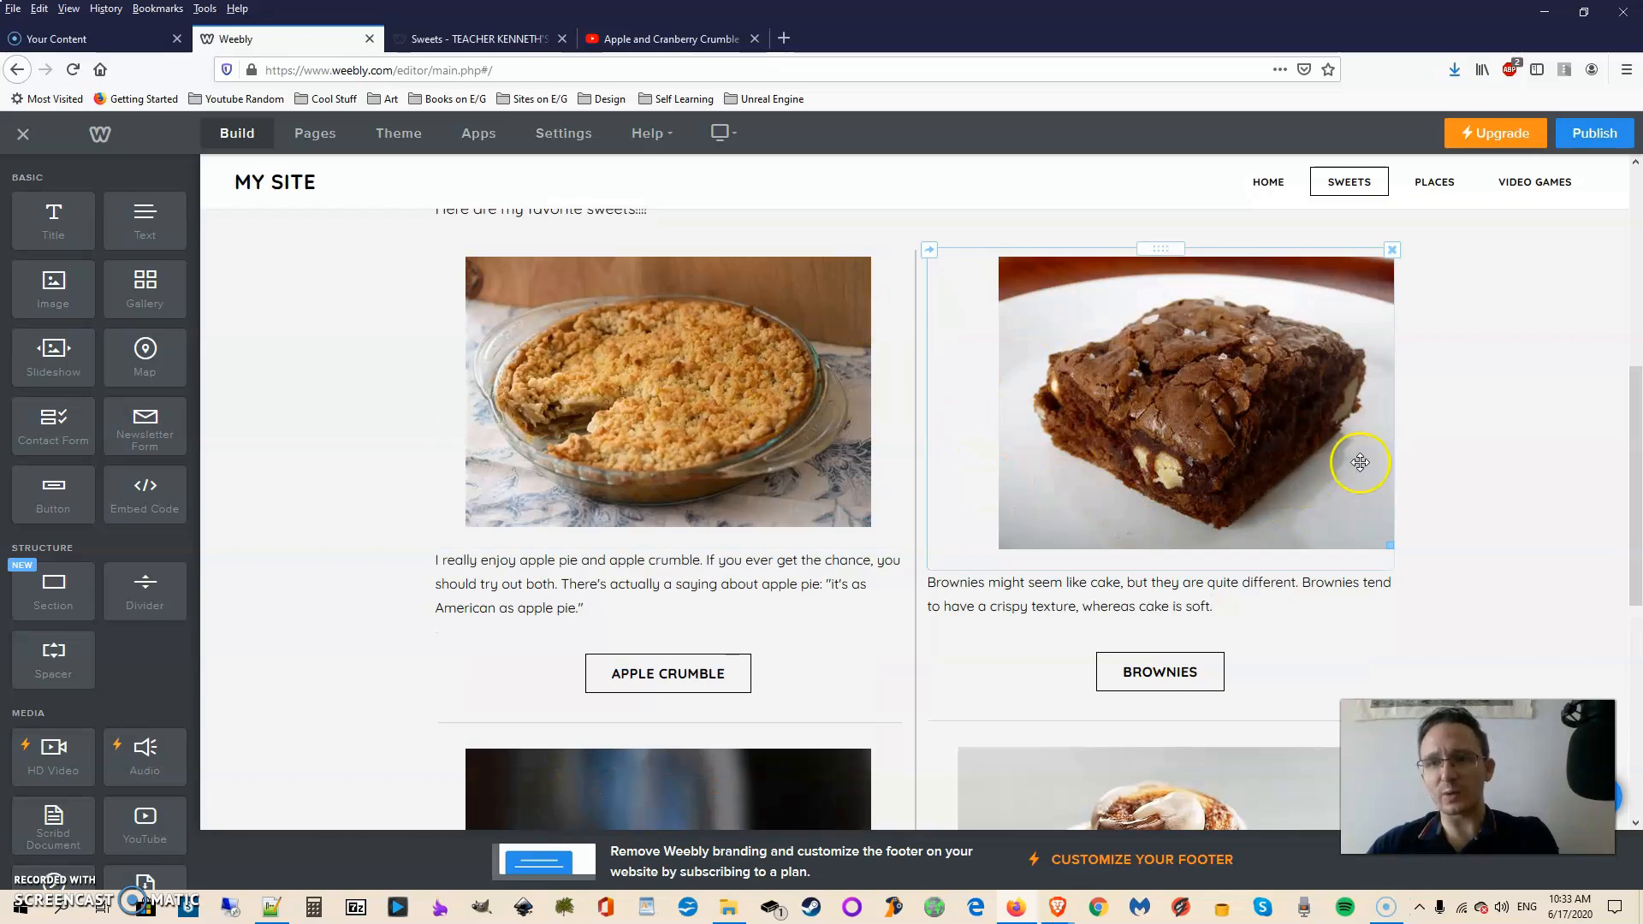
# - Review the Places and Video Games pages in the site editor
pyautogui.click(1440, 185)
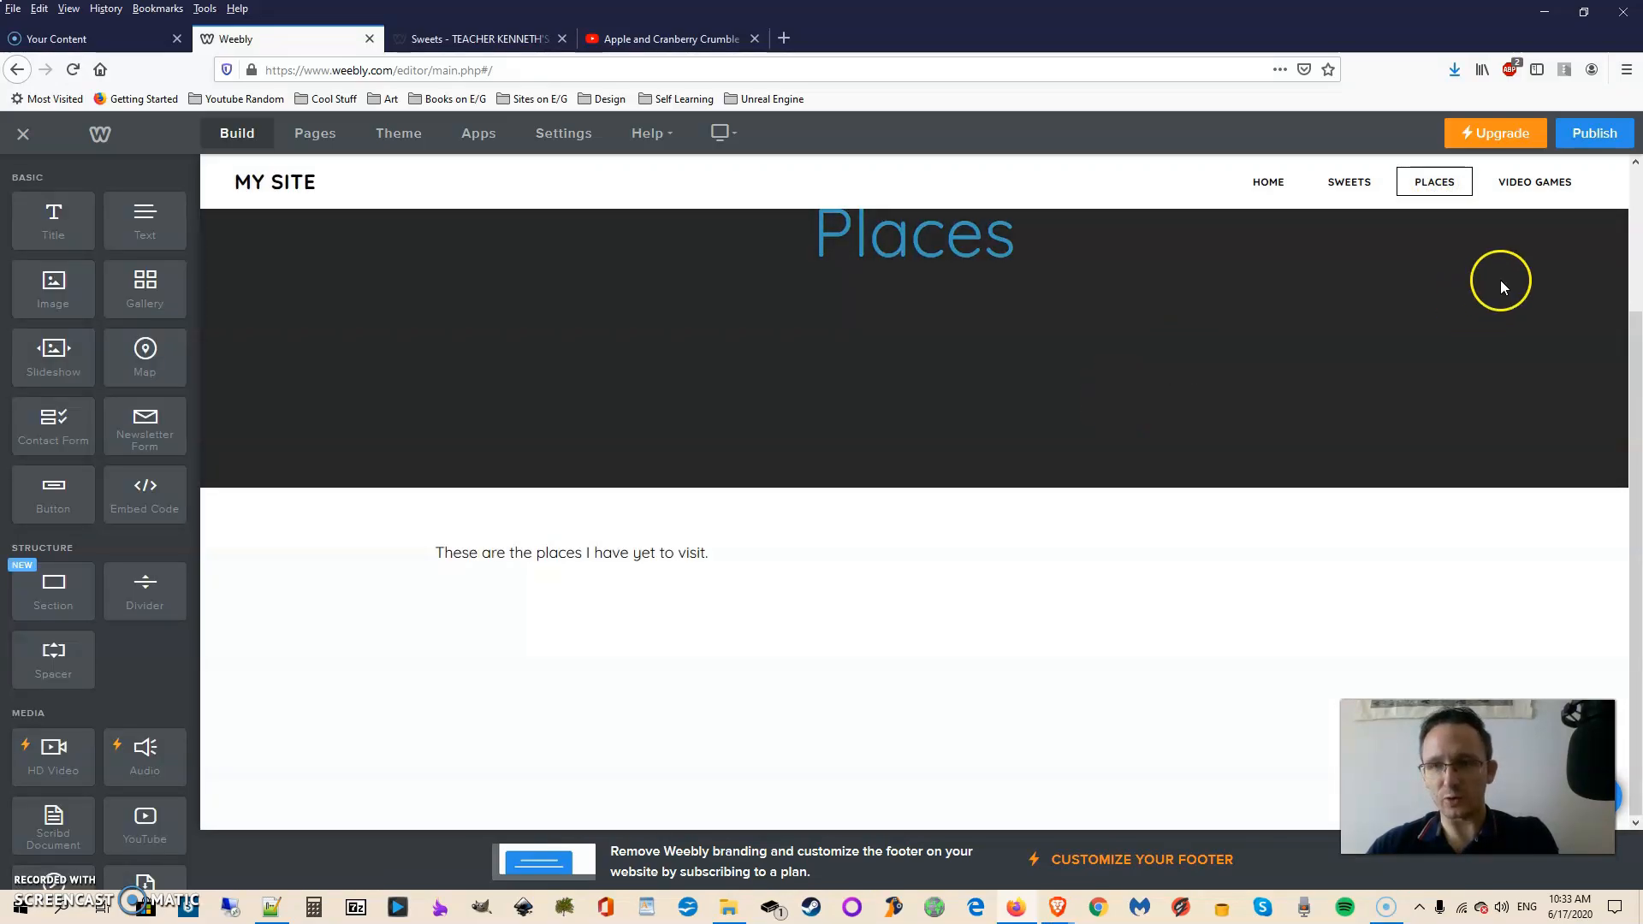
pyautogui.click(1524, 184)
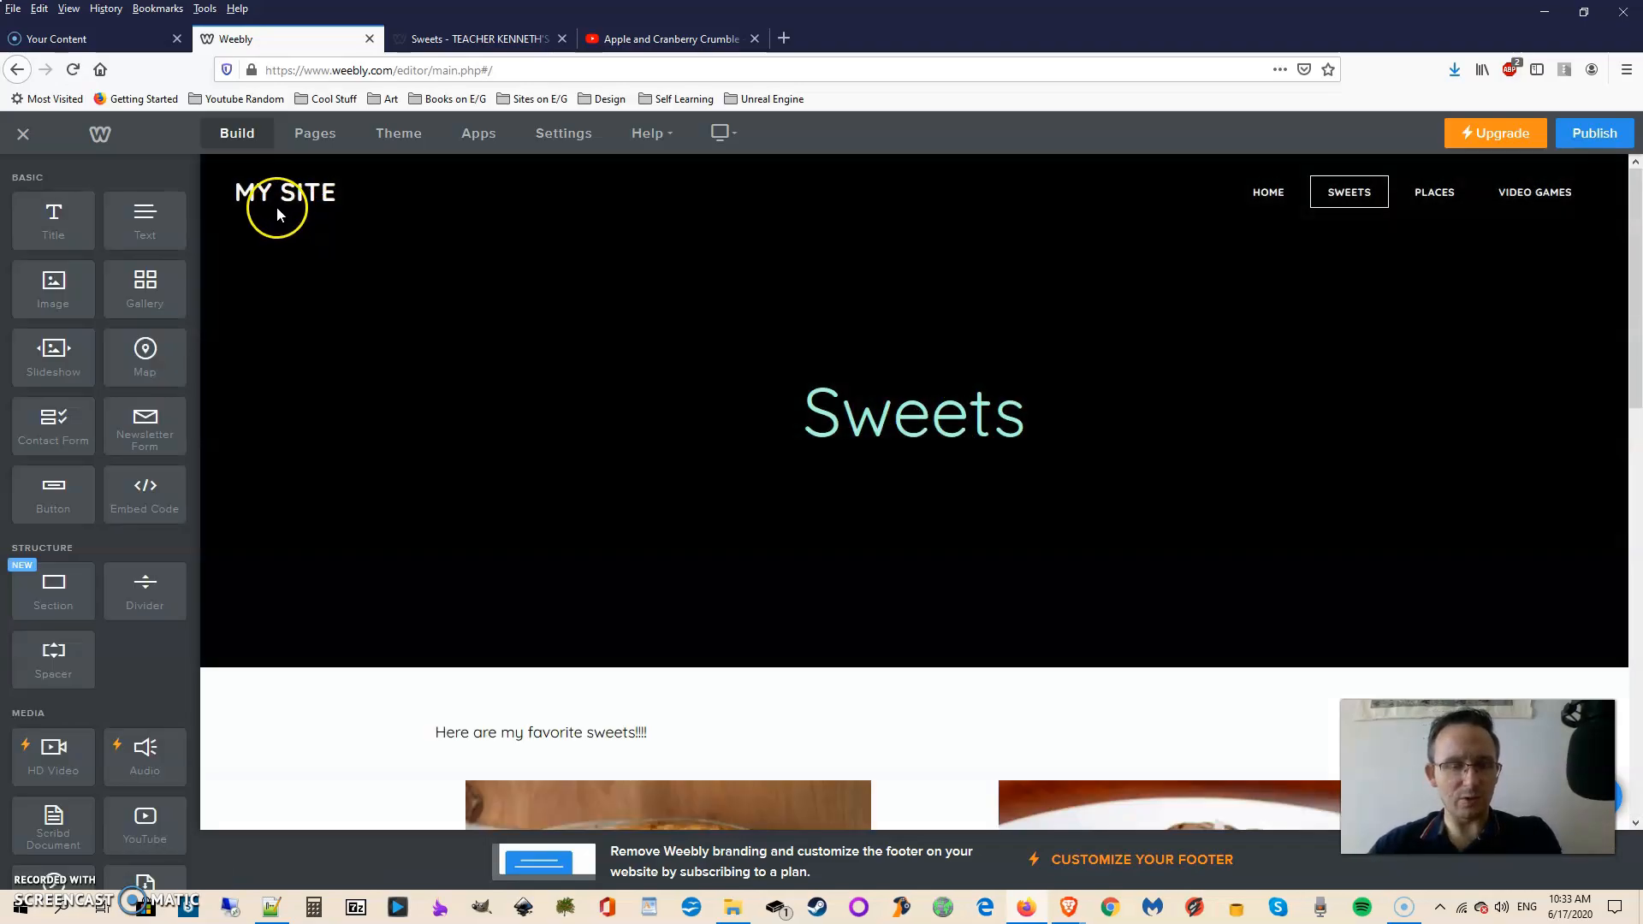
# - Change the site title to the teacher's name in possessive form followed by "Site", and save it
pyautogui.moveTo(257, 192)
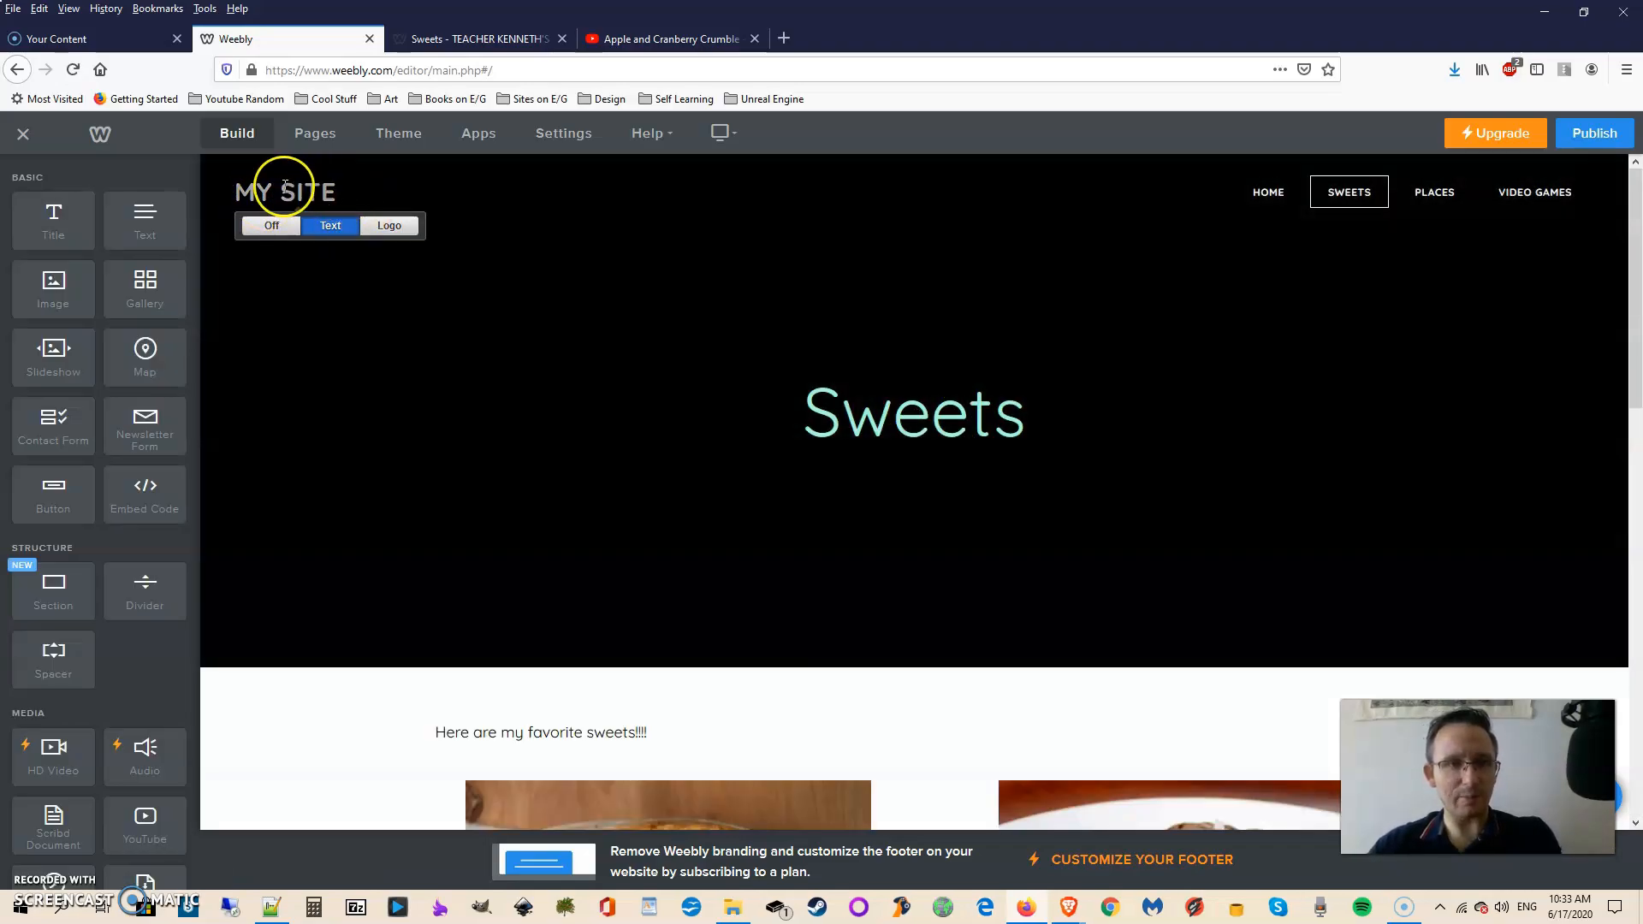
pyautogui.click(559, 135)
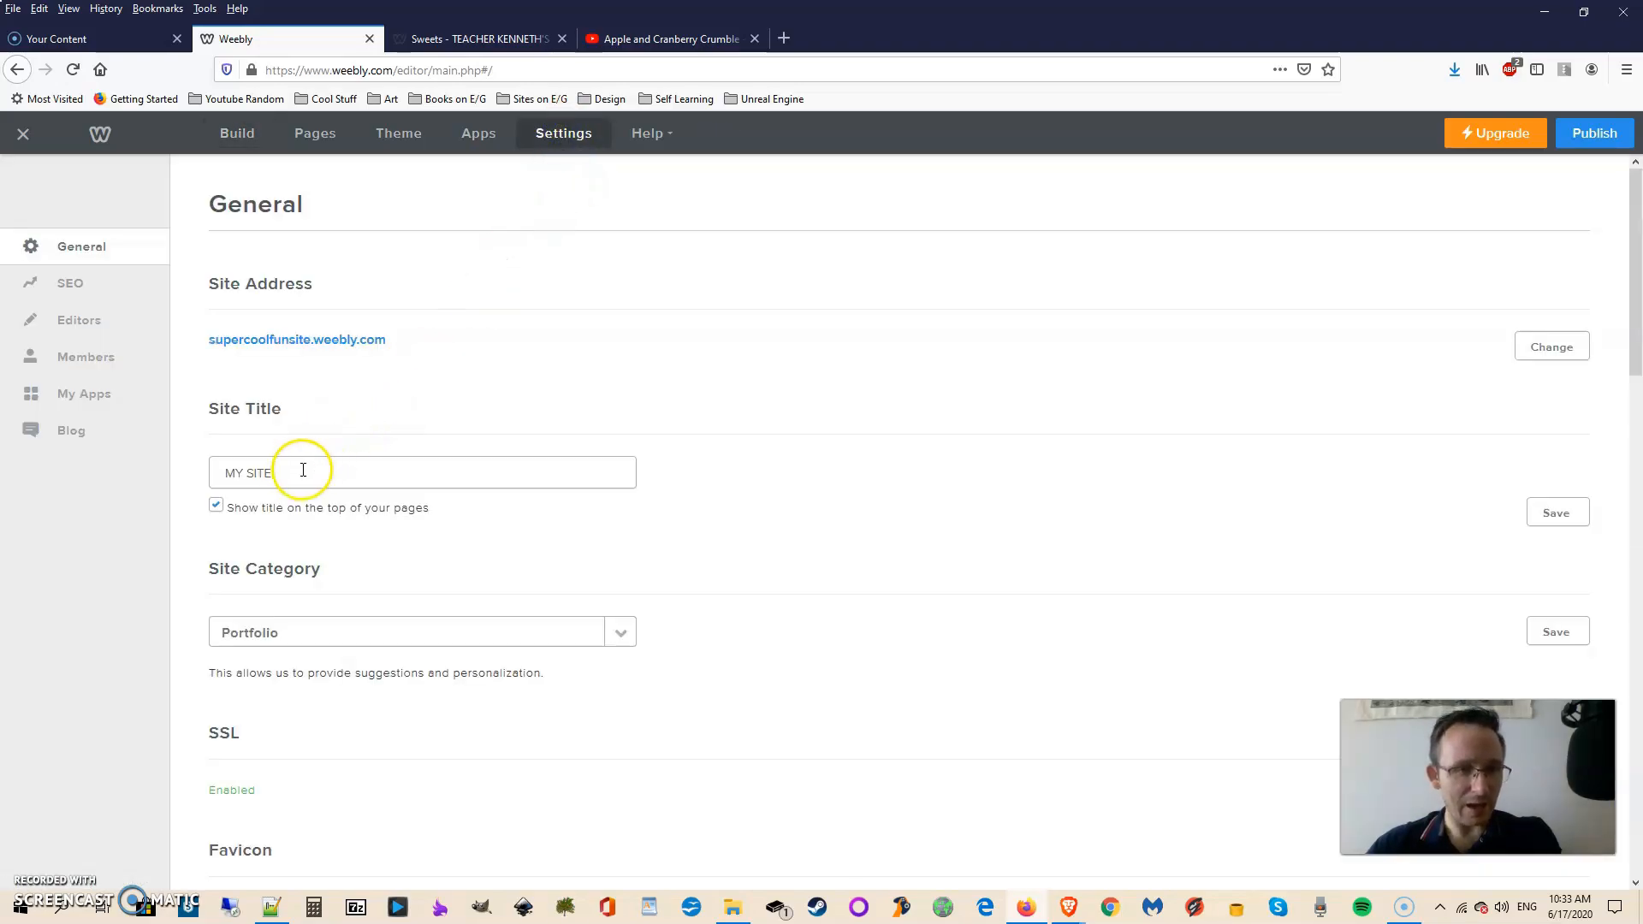
pyautogui.click(301, 471)
pyautogui.moveTo(362, 472); pyautogui.dragTo(154, 454)
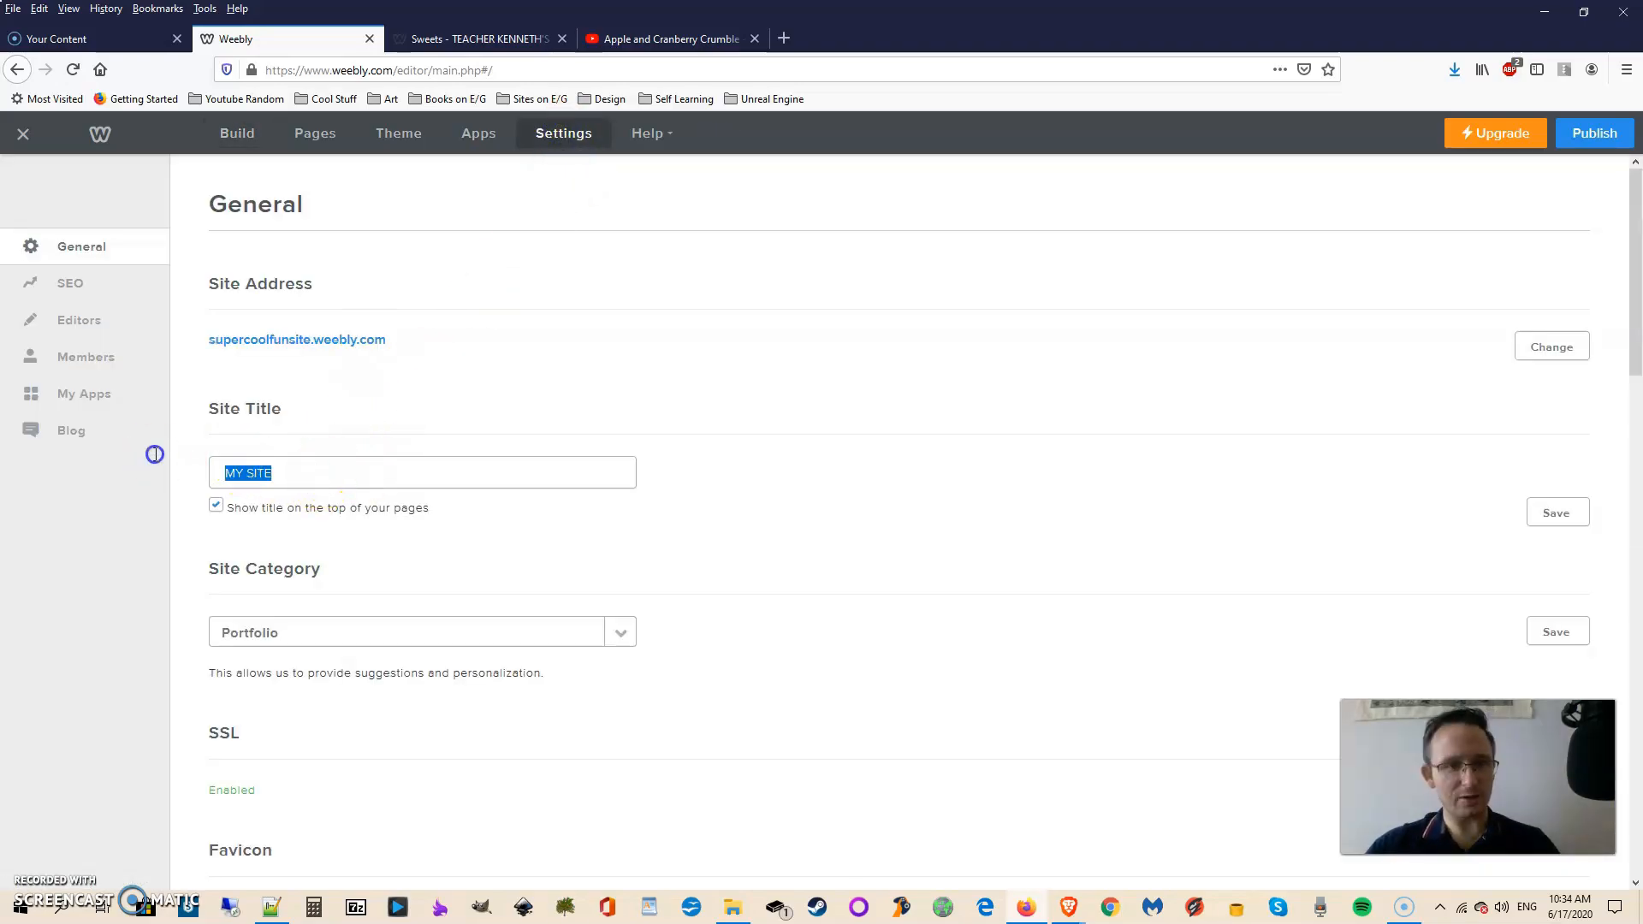
pyautogui.write('Teacher Ke')
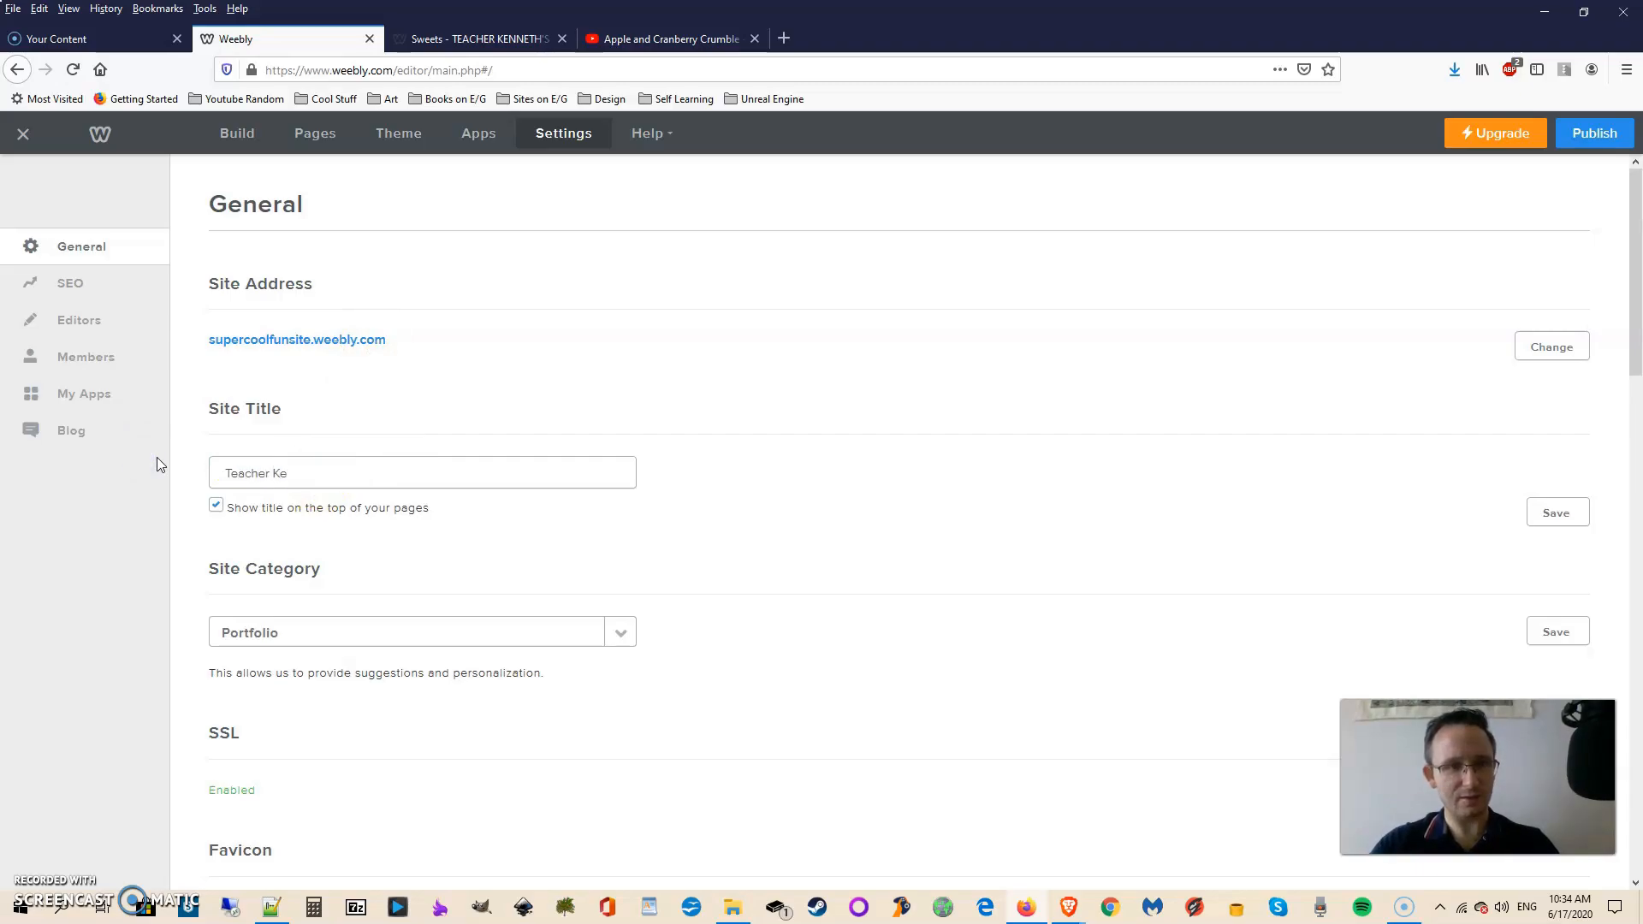
pyautogui.write("nneth's Site")
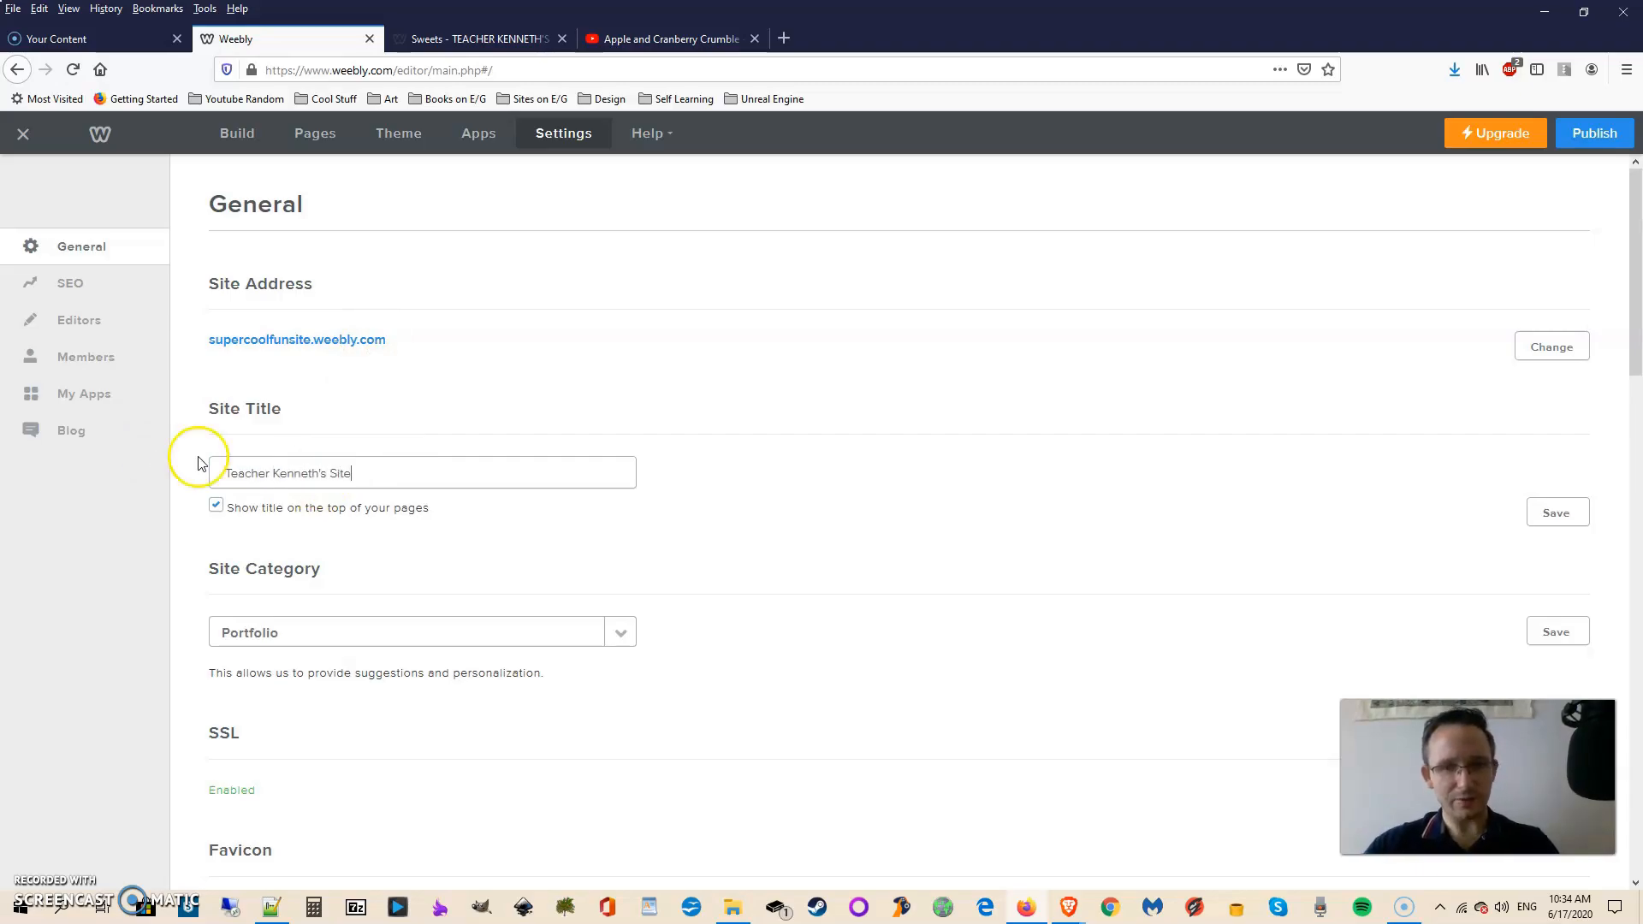
pyautogui.click(1565, 514)
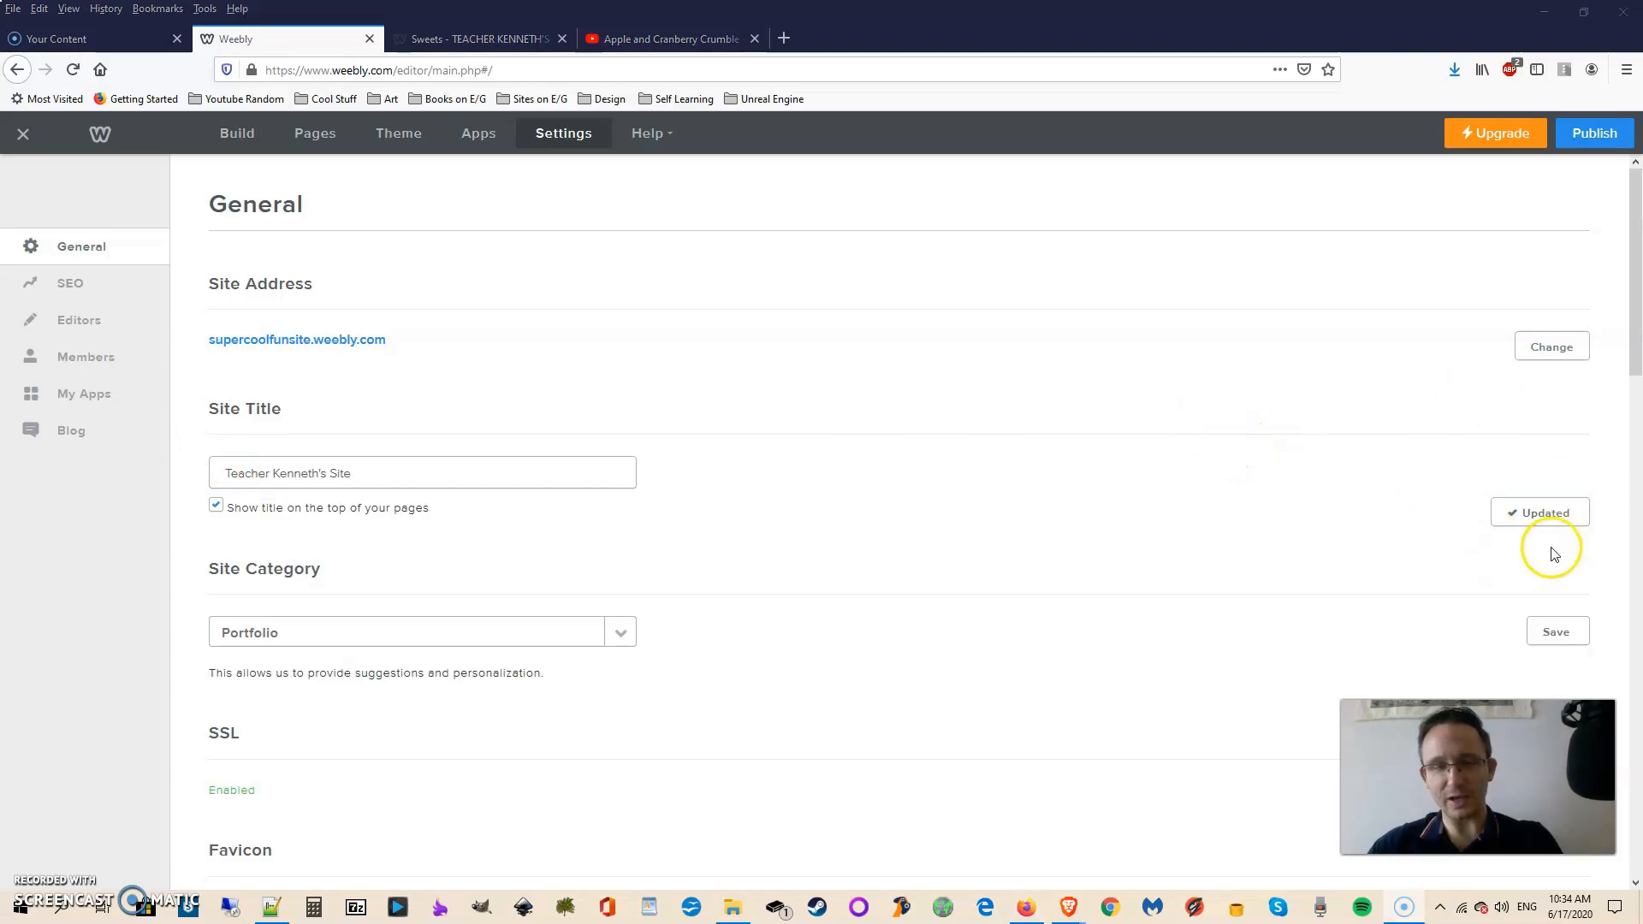
# - Return to the page editor, publish the website, and open its published address
pyautogui.click(315, 135)
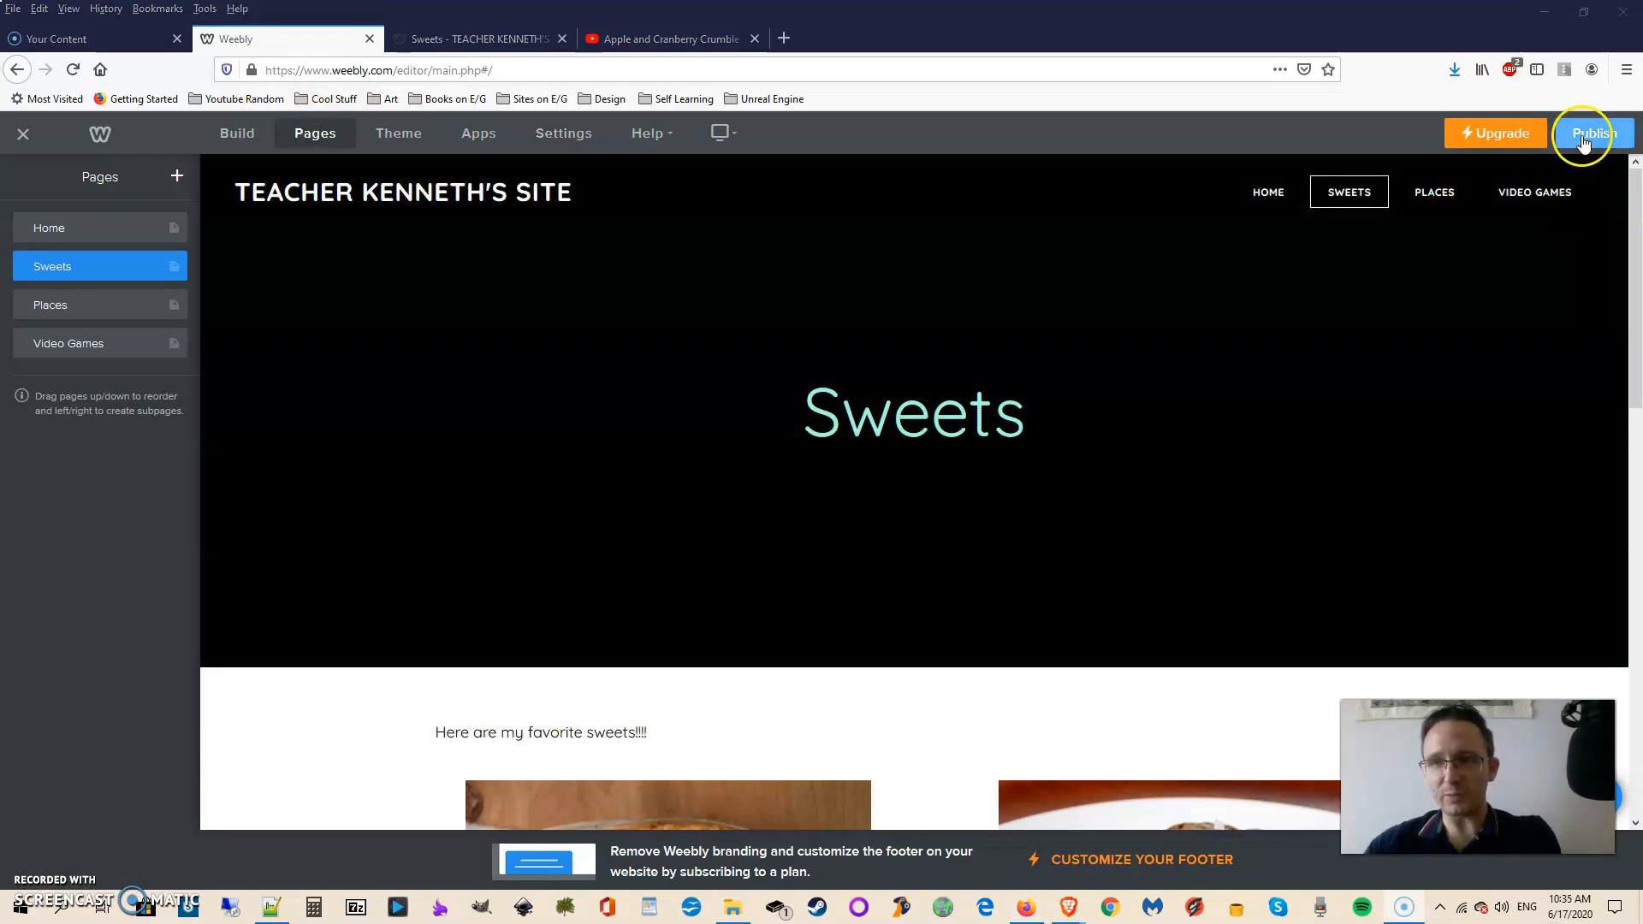
pyautogui.click(1584, 143)
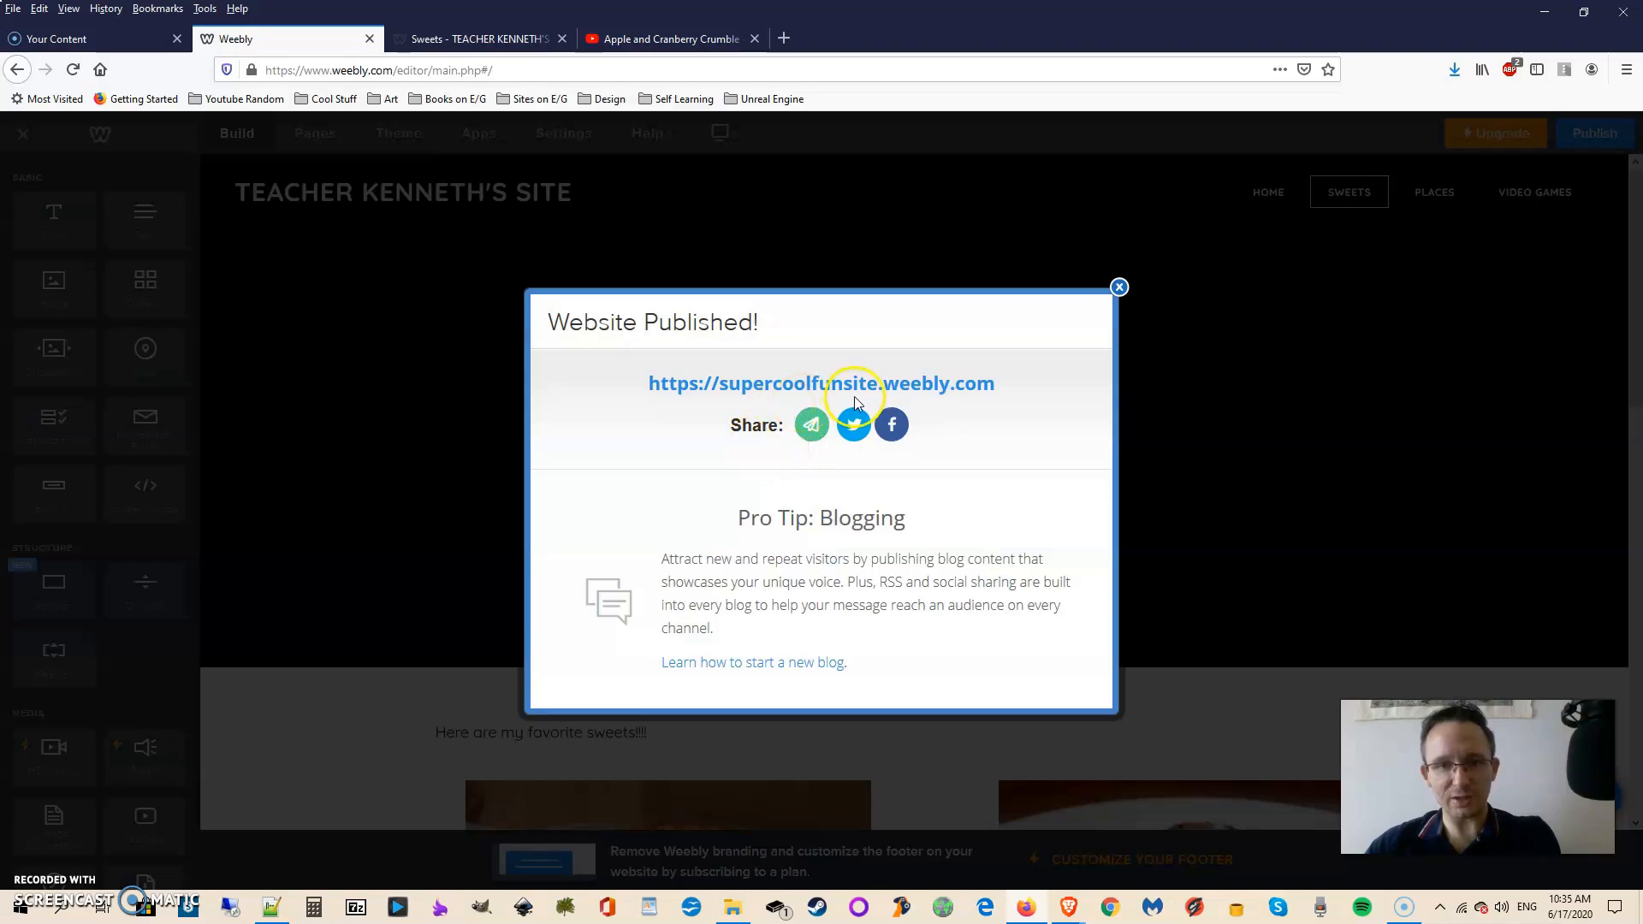
pyautogui.click(820, 385)
# - Review the published Video Games page, test the linked button below the Super Metroid paragraph, and return from the YouTube video
pyautogui.click(1348, 150)
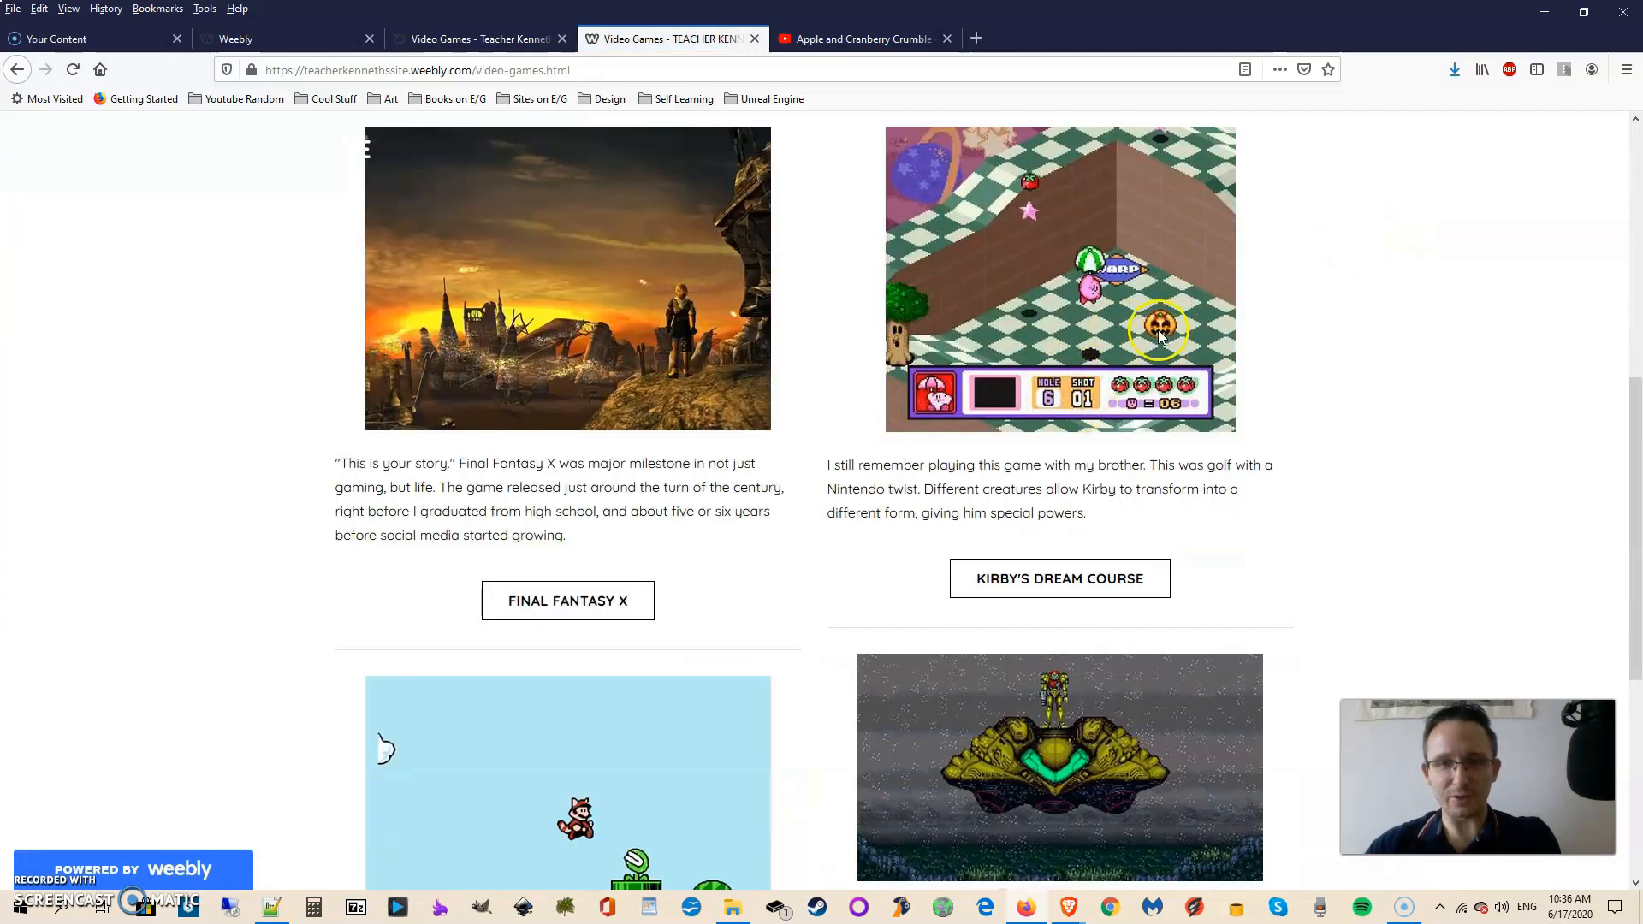
pyautogui.scroll(-5, 1113, 445)
pyautogui.click(1060, 598)
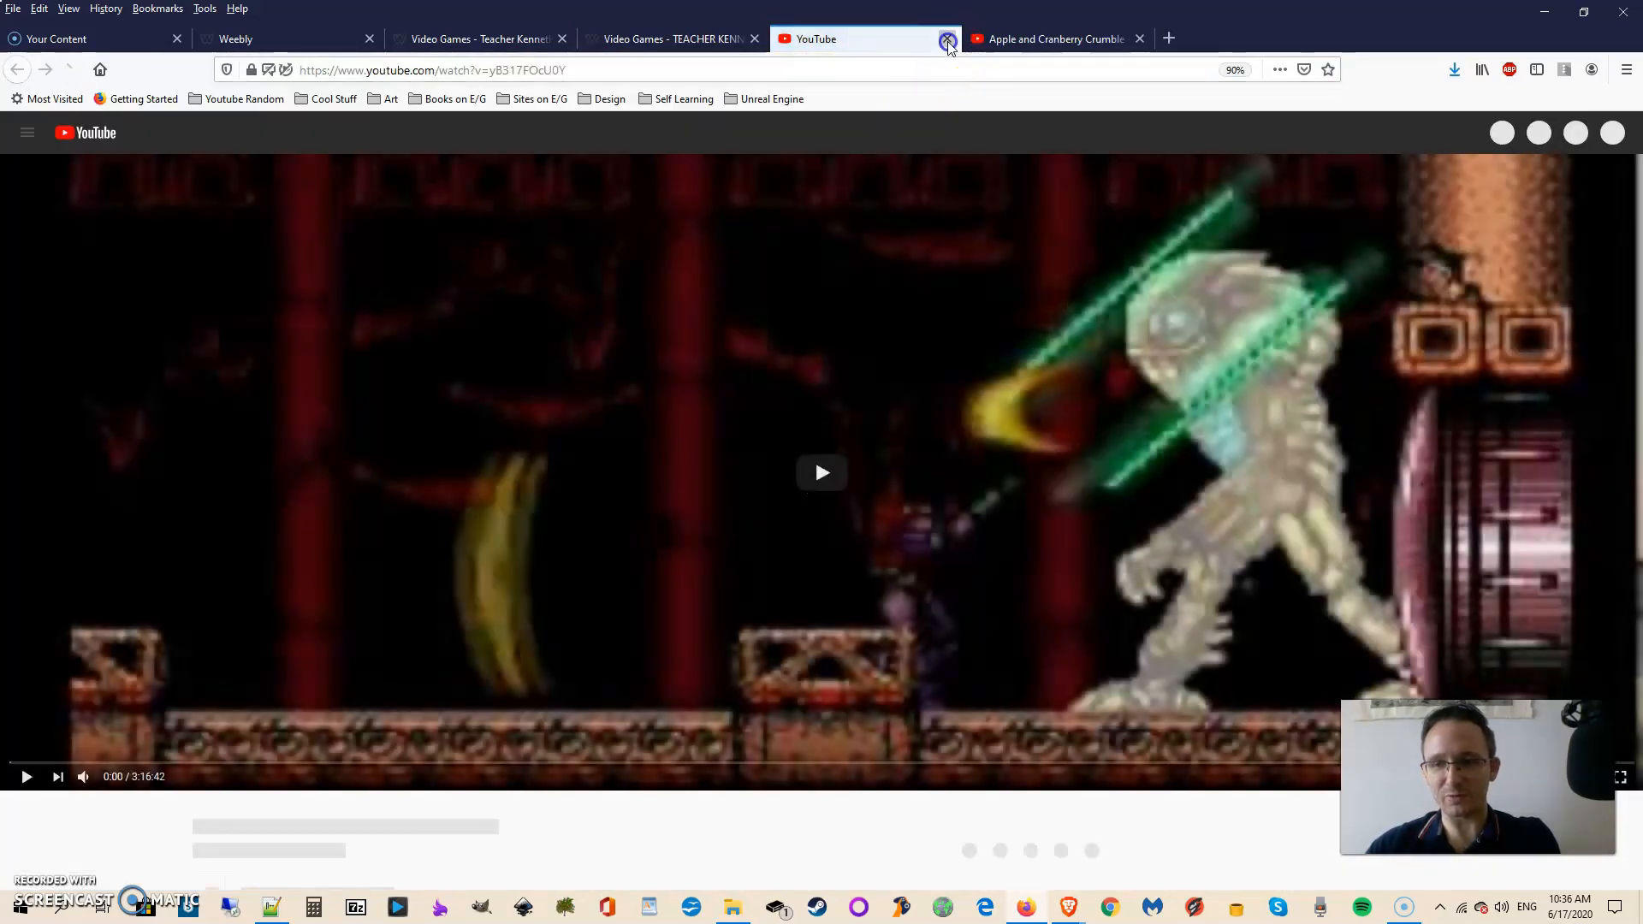
pyautogui.click(947, 38)
pyautogui.scroll(4, 822, 513)
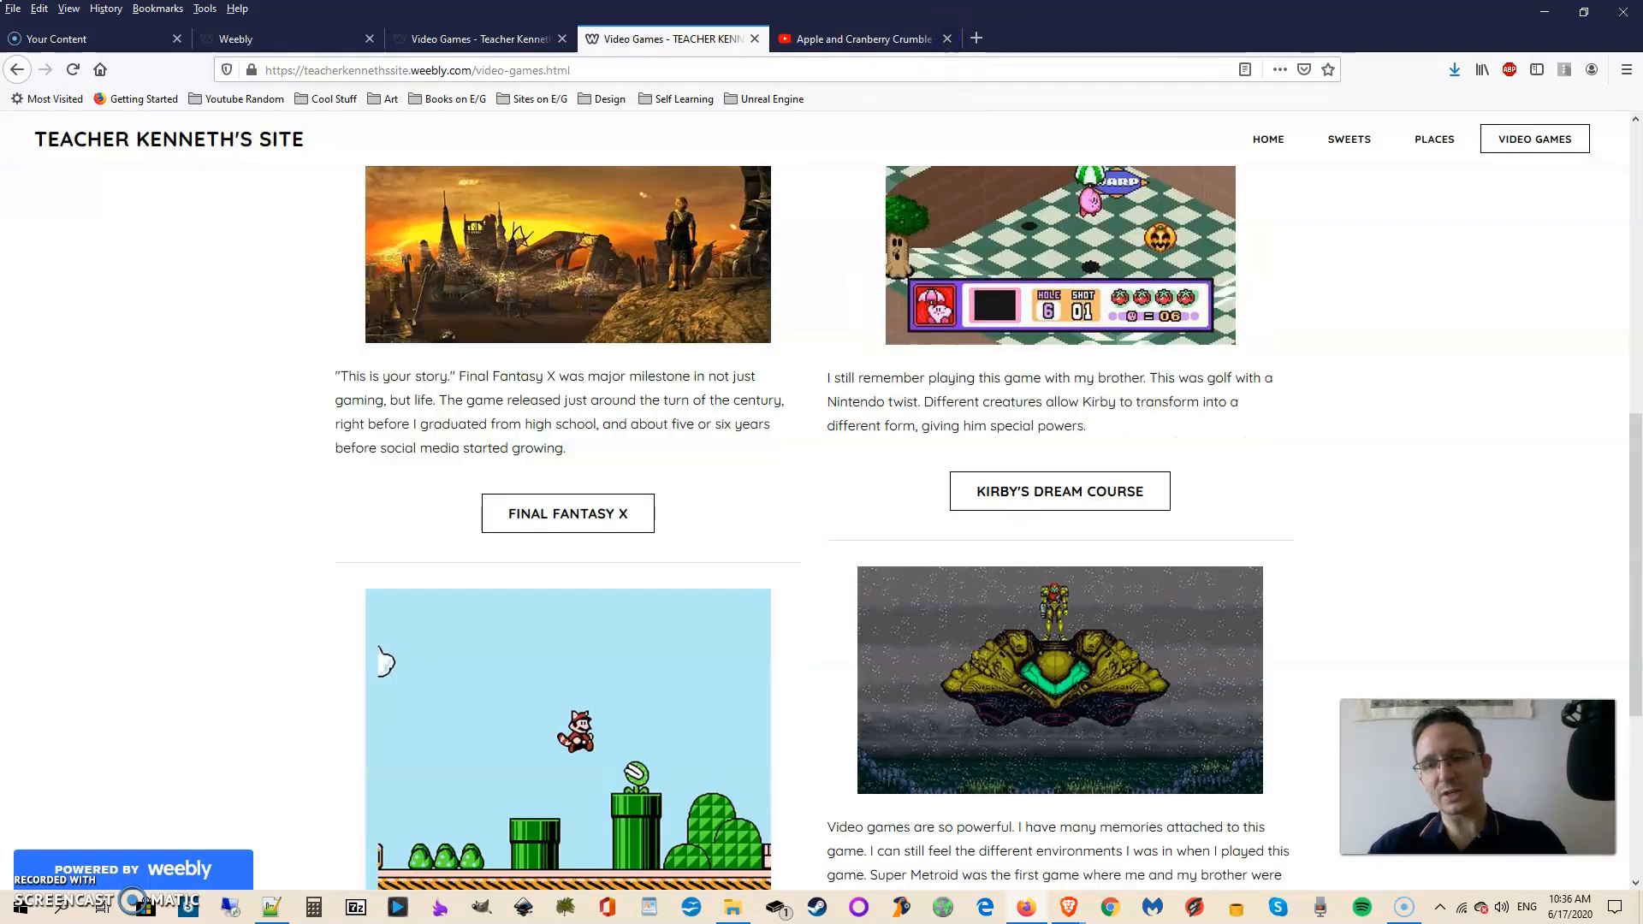